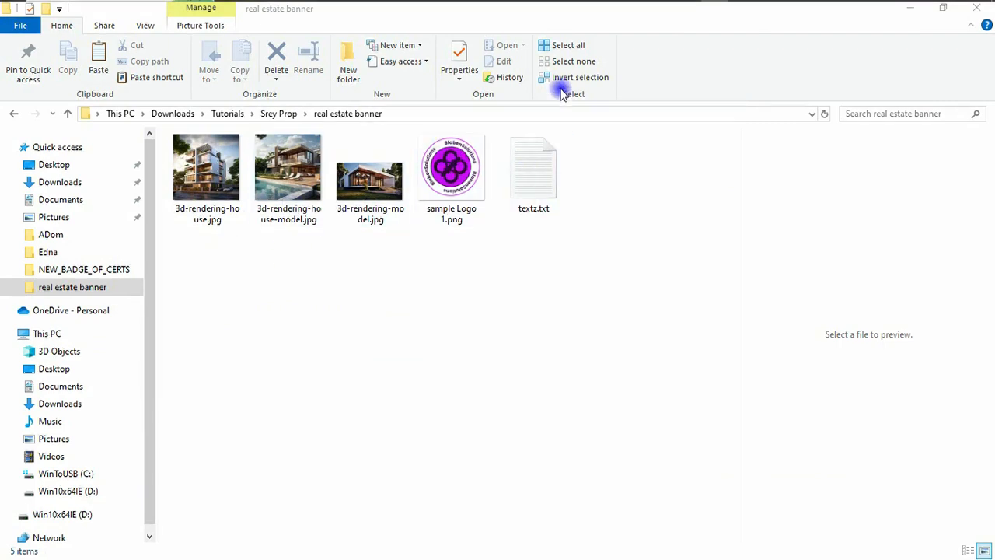
Bring the textz.txt banner notes back on screen in Notepad
left_click(694, 10)
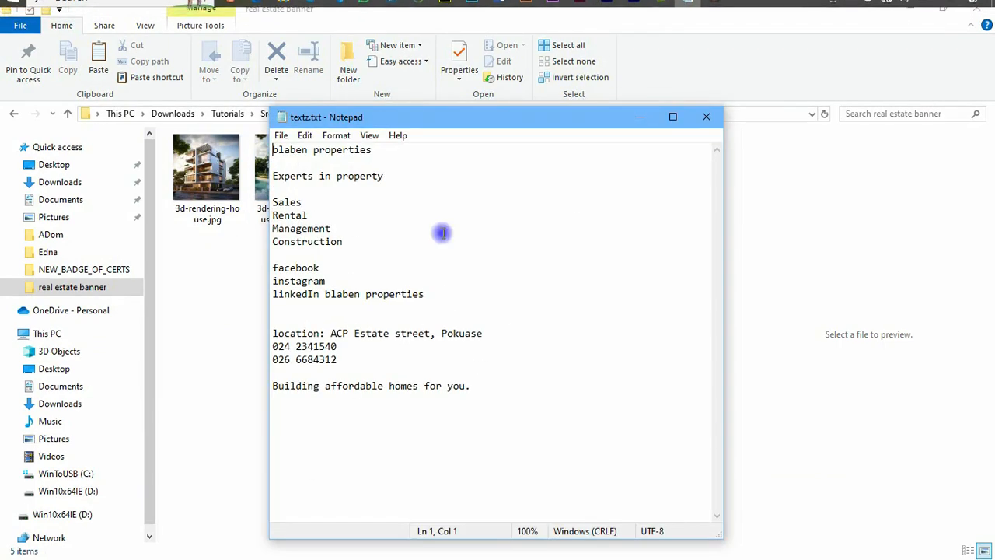
Move the Notepad notes to the right and bring up Photoshop's new document setup
left_click_drag(433, 116, 697, 115)
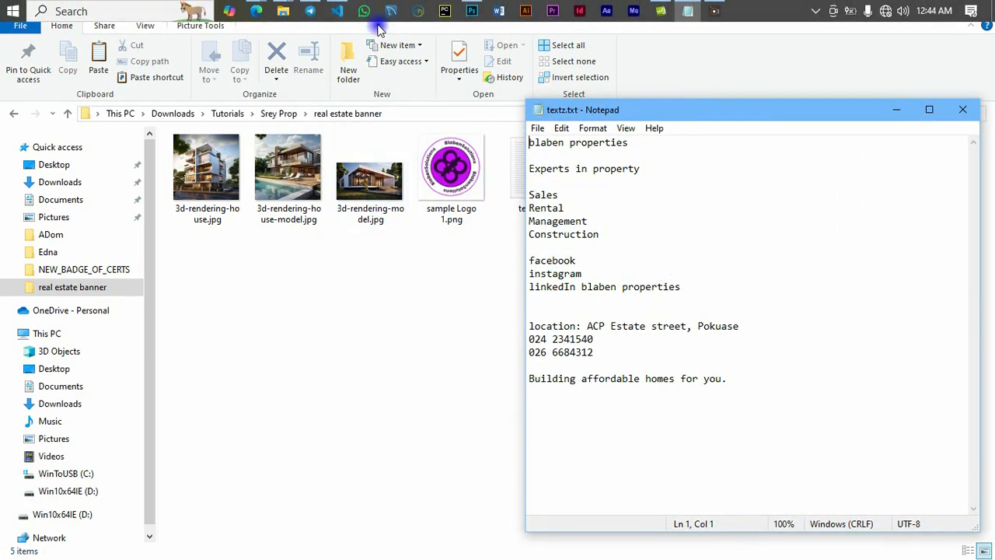
left_click(450, 14)
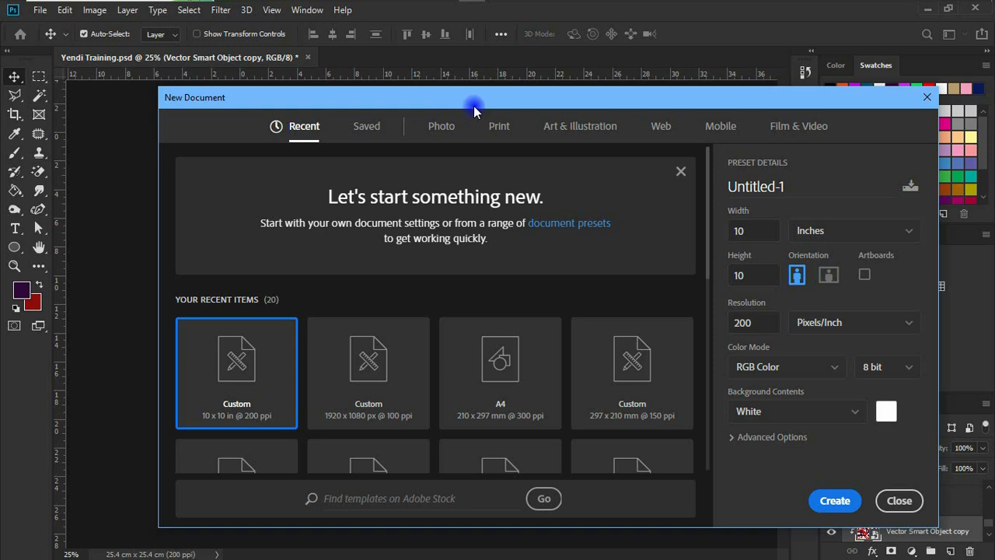
Create a 80 × 200 cm, 200 ppi document named 'blaben rollup 80x200cm'
left_click_drag(477, 101, 453, 71)
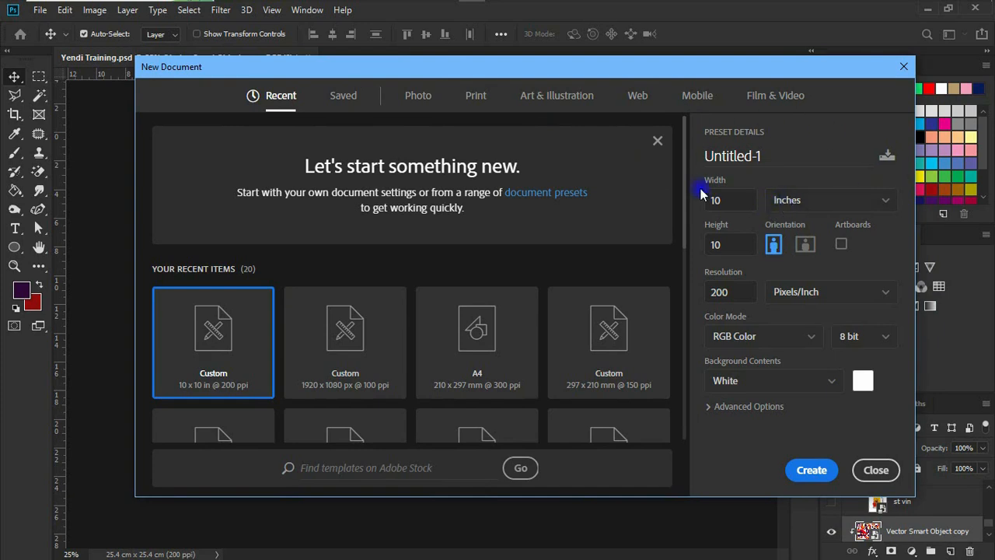
left_click(816, 201)
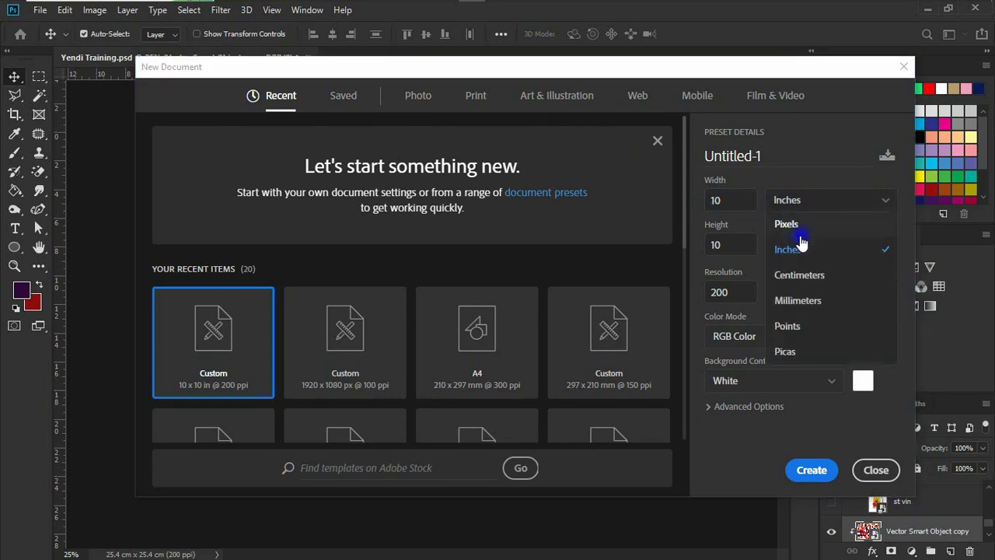
left_click(800, 278)
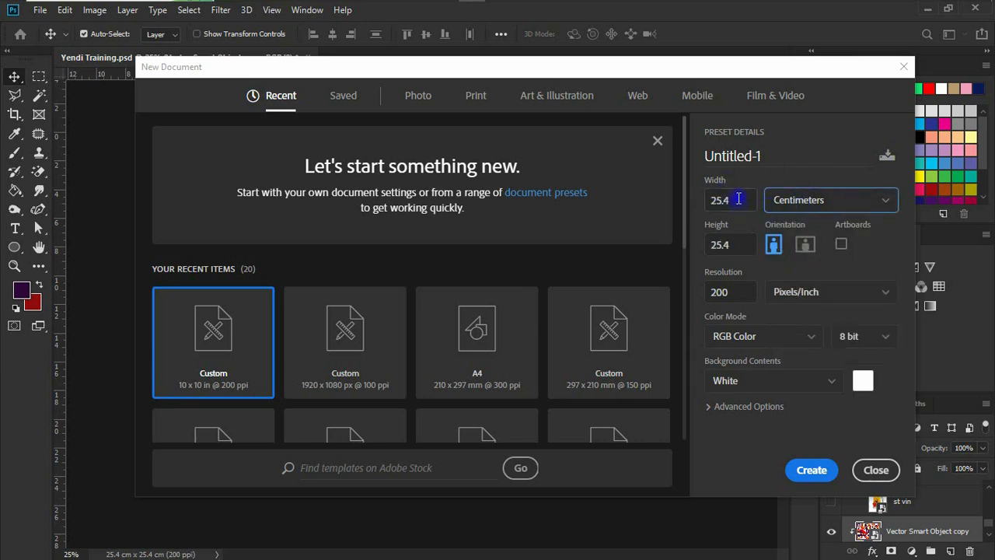
left_click_drag(738, 199, 702, 204)
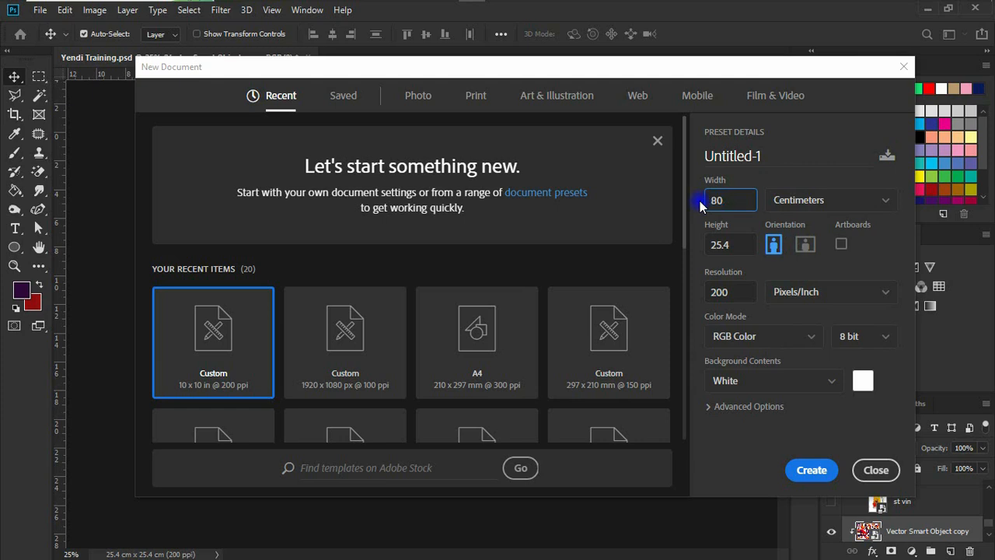
left_click(733, 246)
left_click_drag(733, 246, 699, 247)
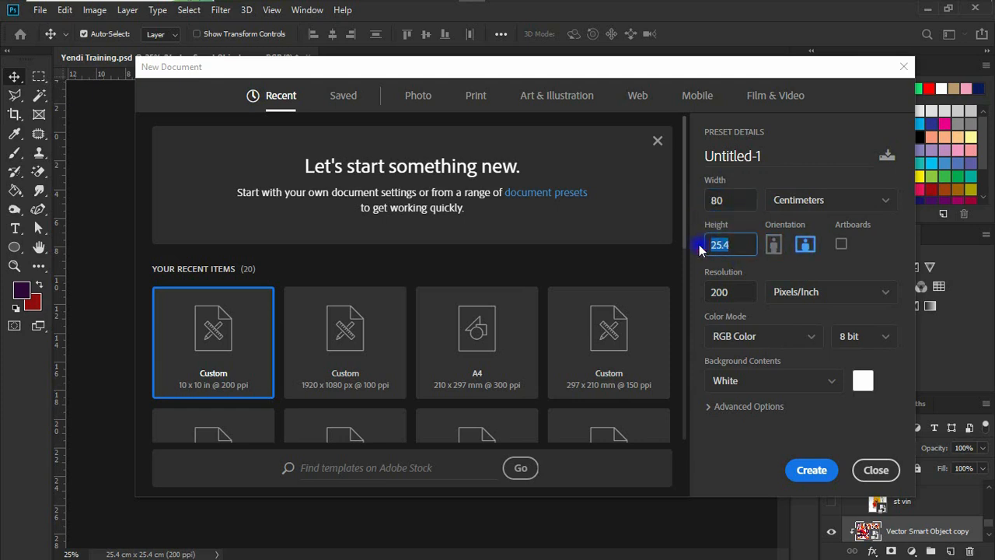
type("200")
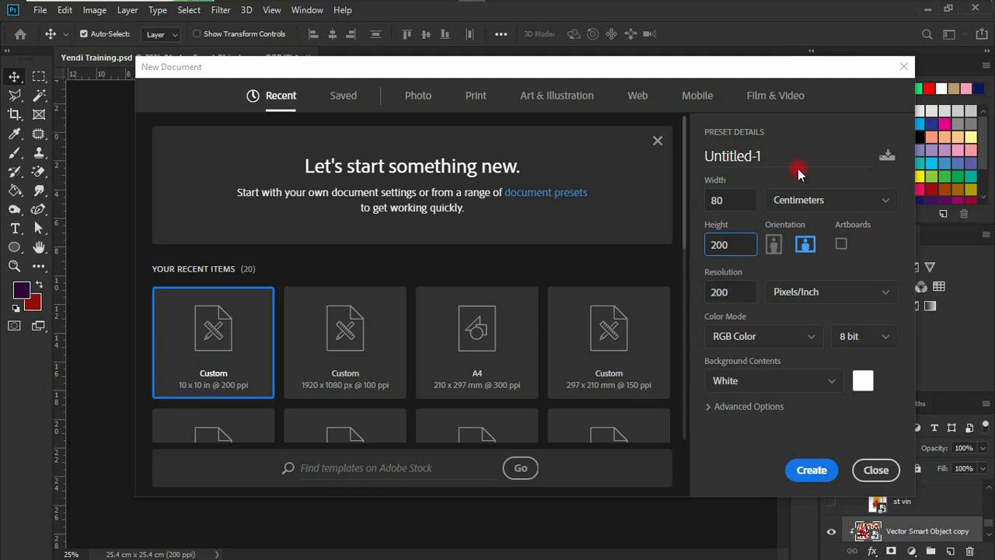
left_click_drag(777, 160, 690, 158)
type("blaben rollup 80x200cm")
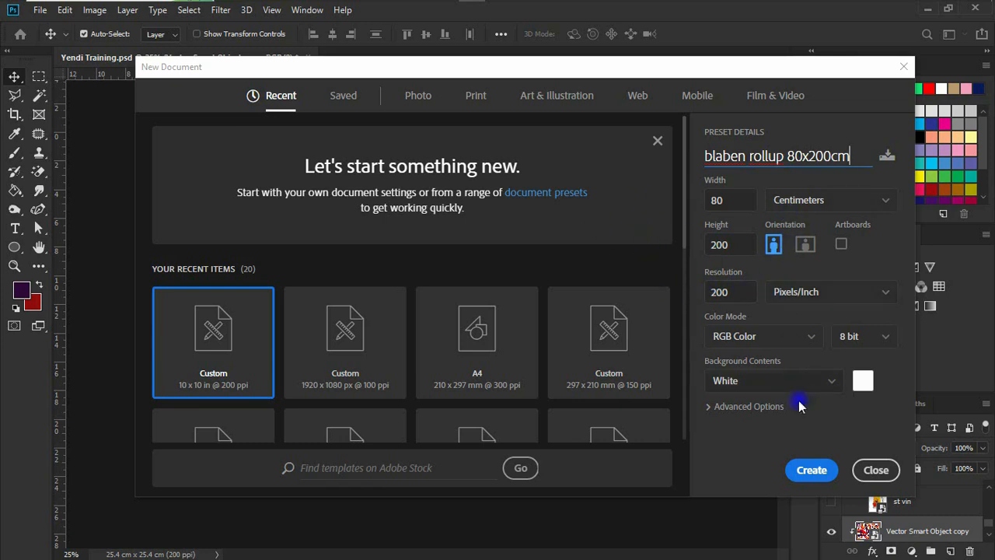
left_click(808, 470)
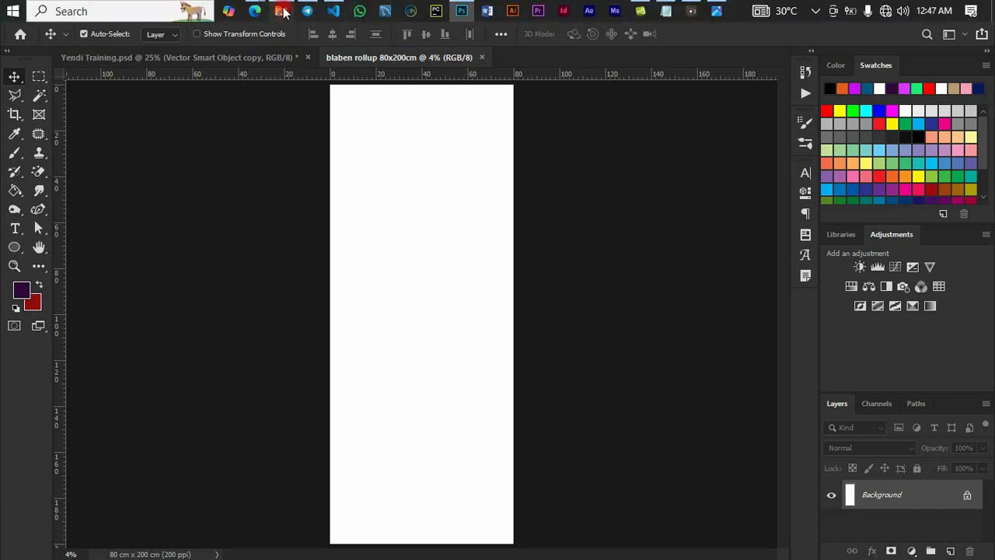
Place 3d-rendering-house-model.jpg, scaled to the full banner width and moved to the top
left_click(281, 7)
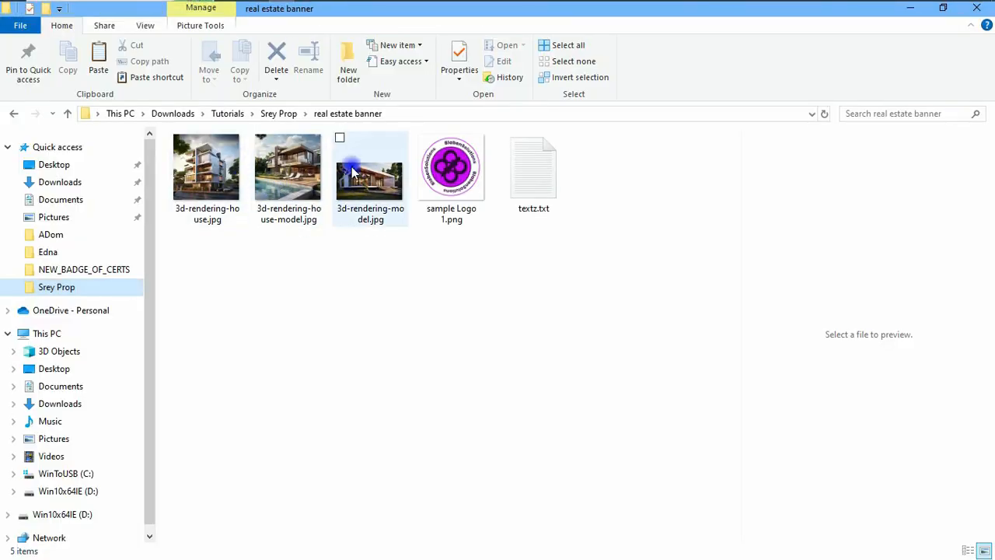
left_click(288, 172)
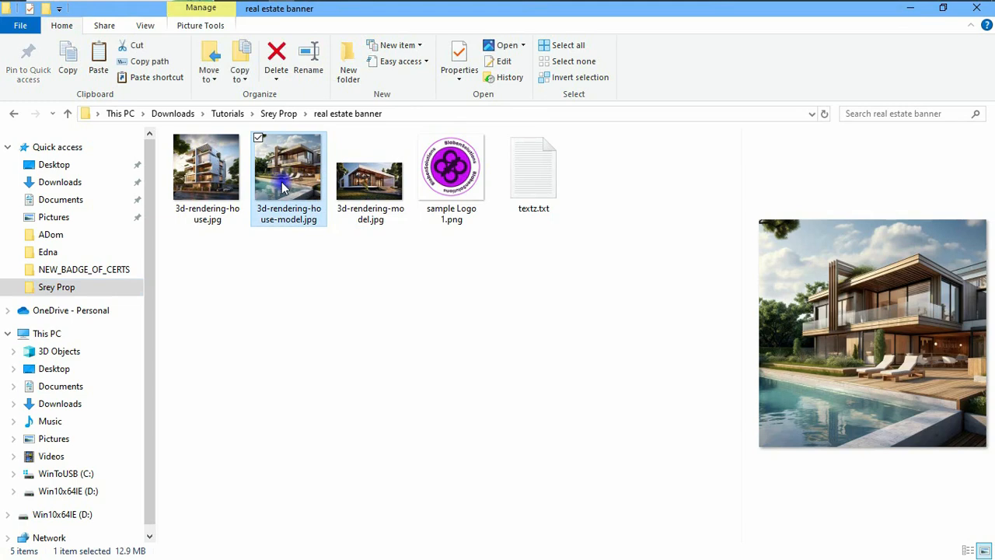
left_click_drag(294, 189, 424, 272)
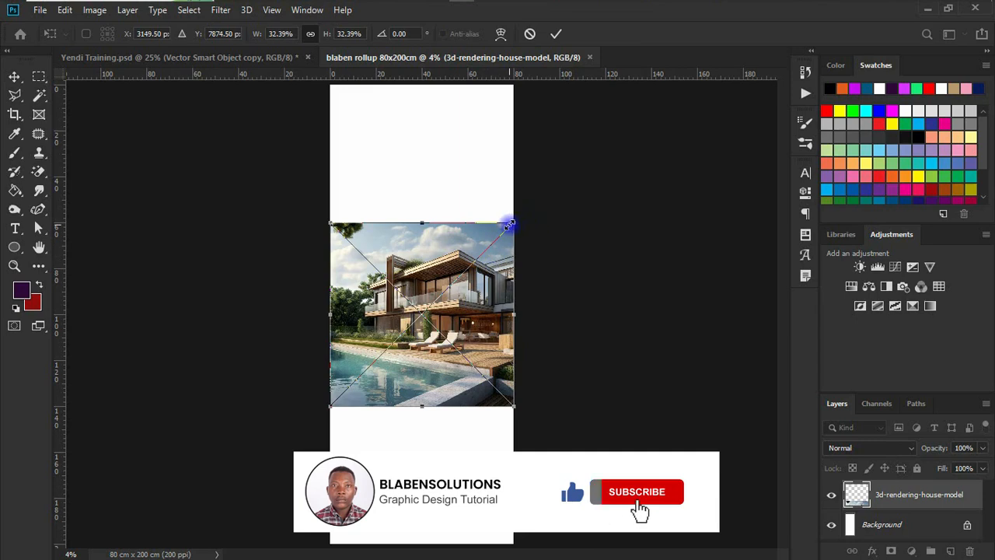
left_click_drag(510, 225, 577, 154)
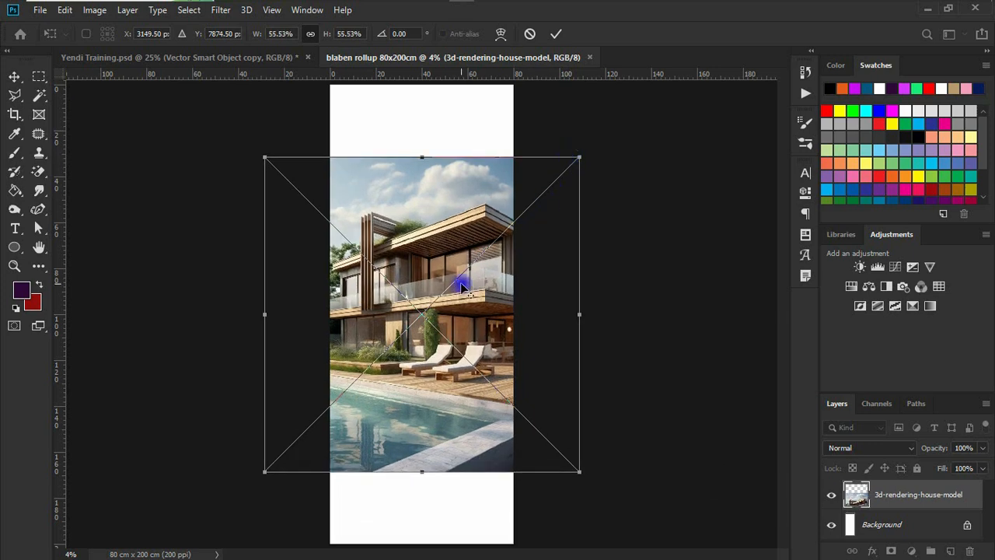
left_click_drag(449, 293, 449, 185)
key("Return")
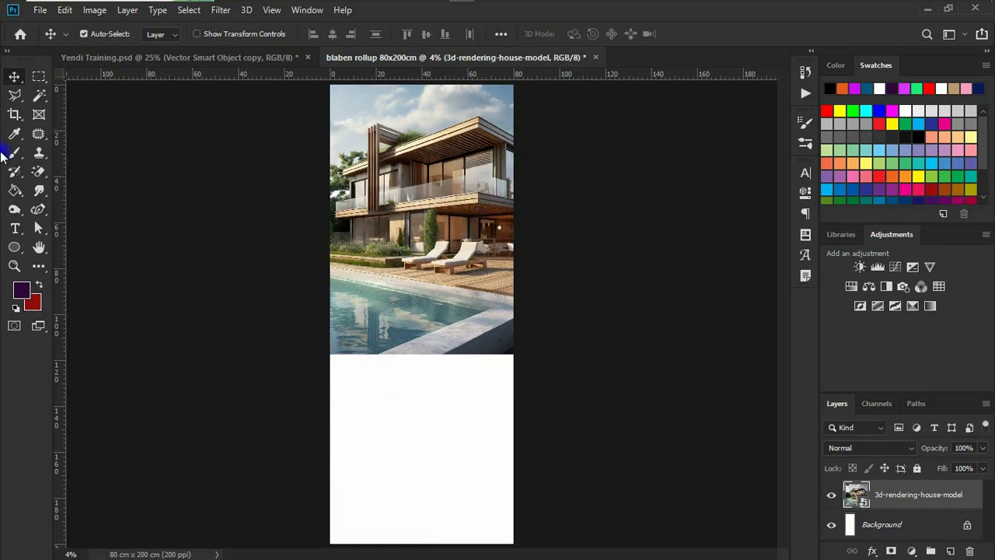
left_click(15, 152)
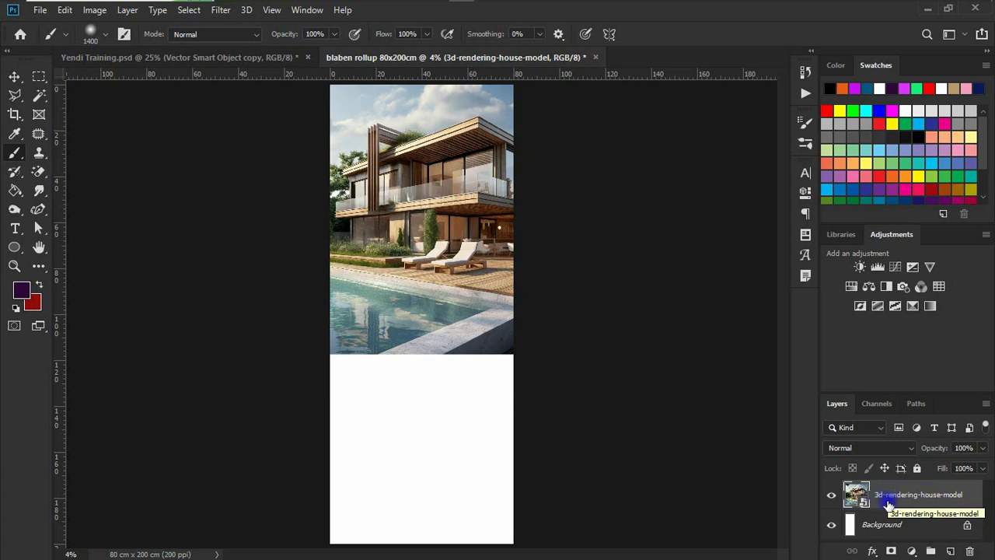
Add a layer mask and paint the photo's bottom edge with a large soft black brush
left_click(892, 551)
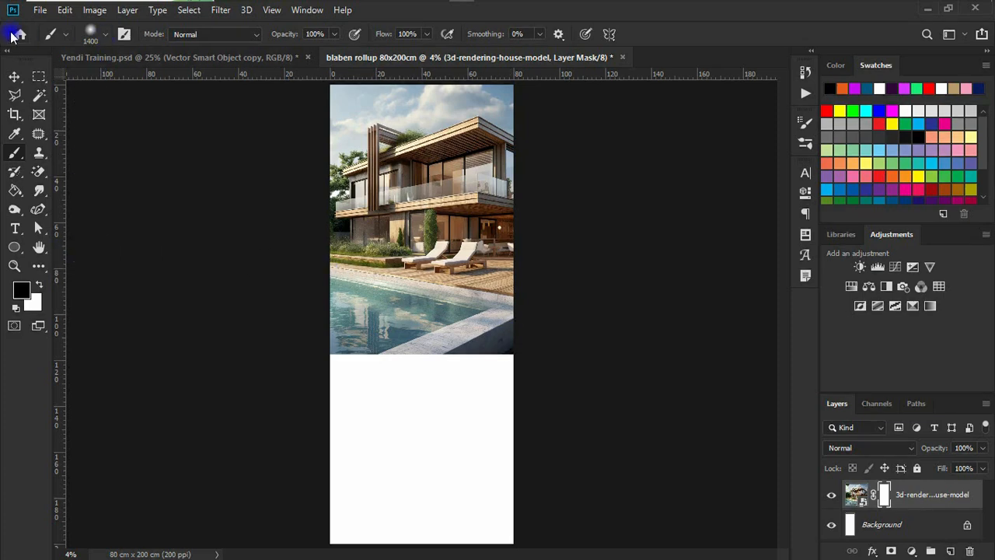
left_click(106, 35)
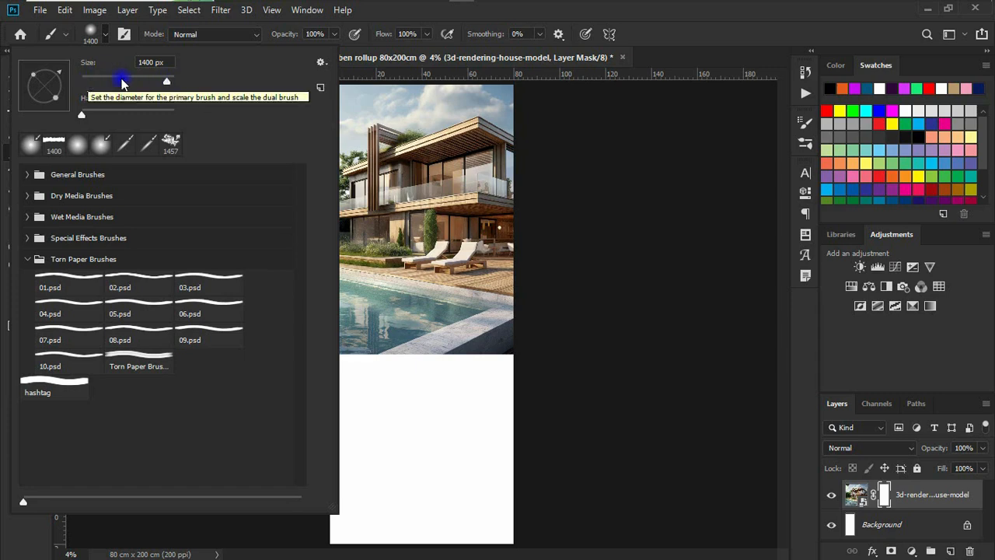
left_click(108, 35)
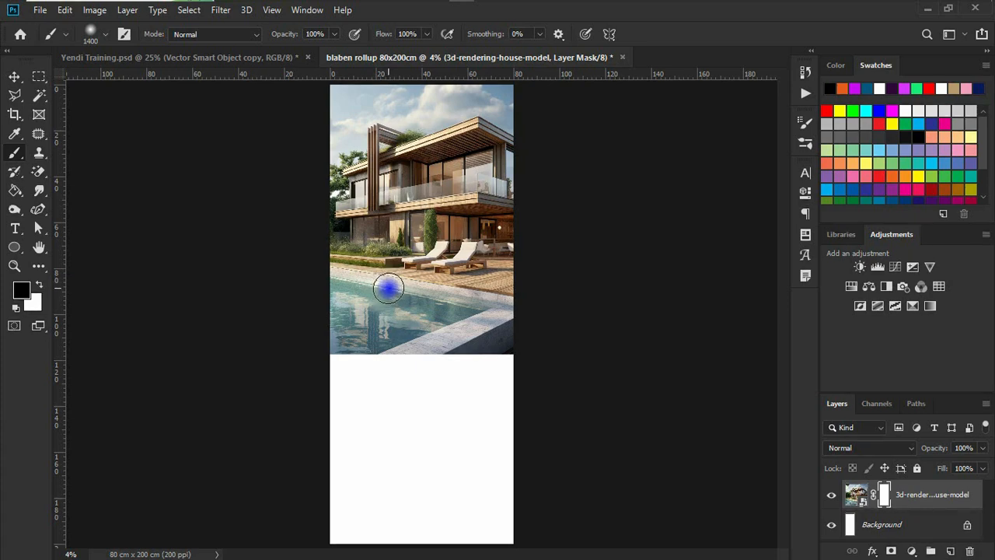
key("bracketright")
key("bracketright")
key("bracketright")
key("bracketright")
key("bracketright")
key("bracketright")
key("bracketright")
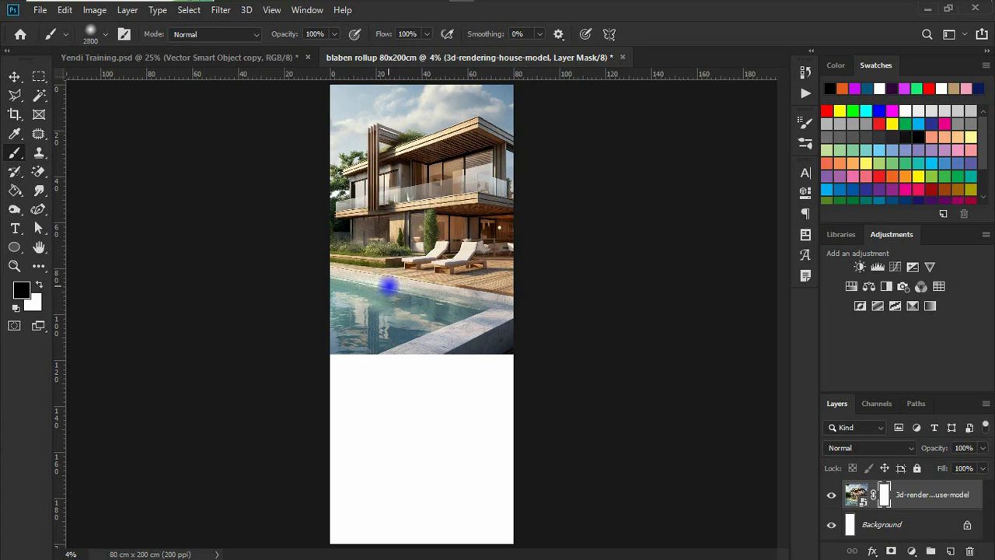
key("bracketright")
key("bracketright")
key("bracketright")
key("bracketright")
key("bracketright")
key("bracketright")
key("bracketright")
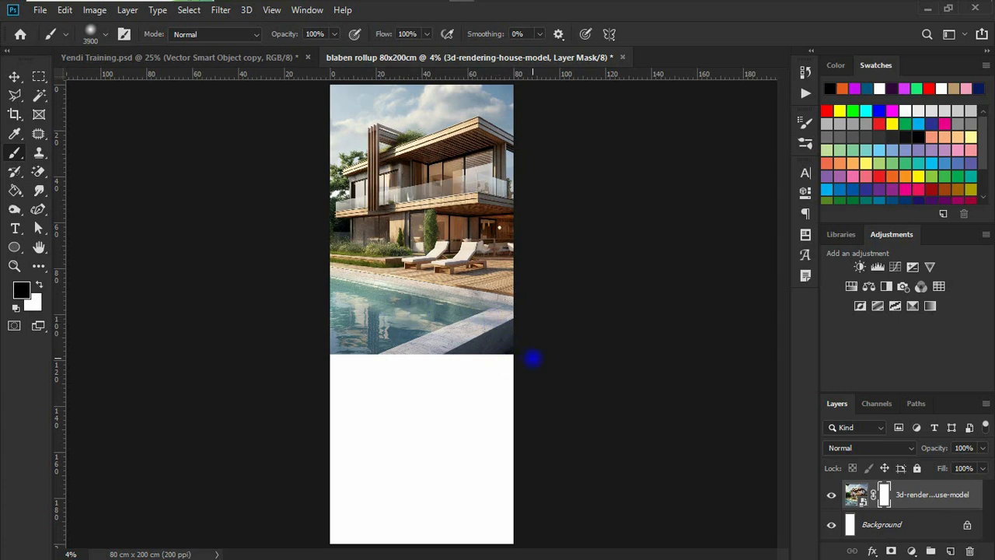
left_click_drag(538, 355, 497, 360)
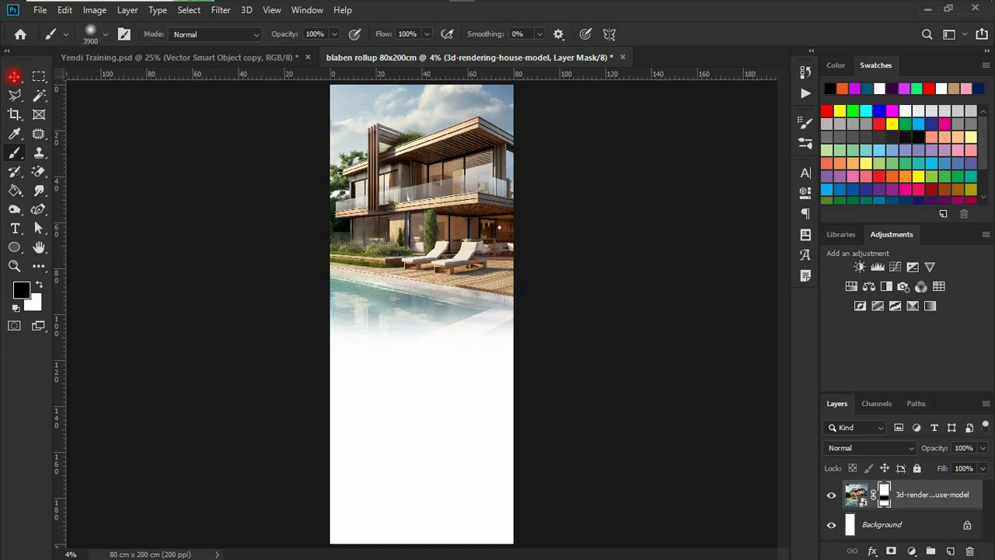
left_click(14, 77)
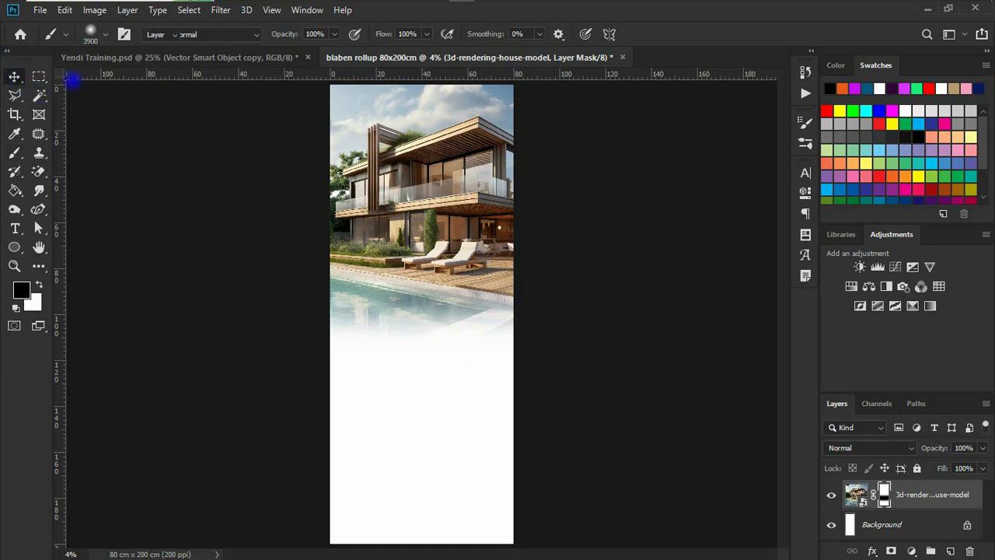
Place the sample logo file at the top of the banner, shrunk to size
left_click(282, 9)
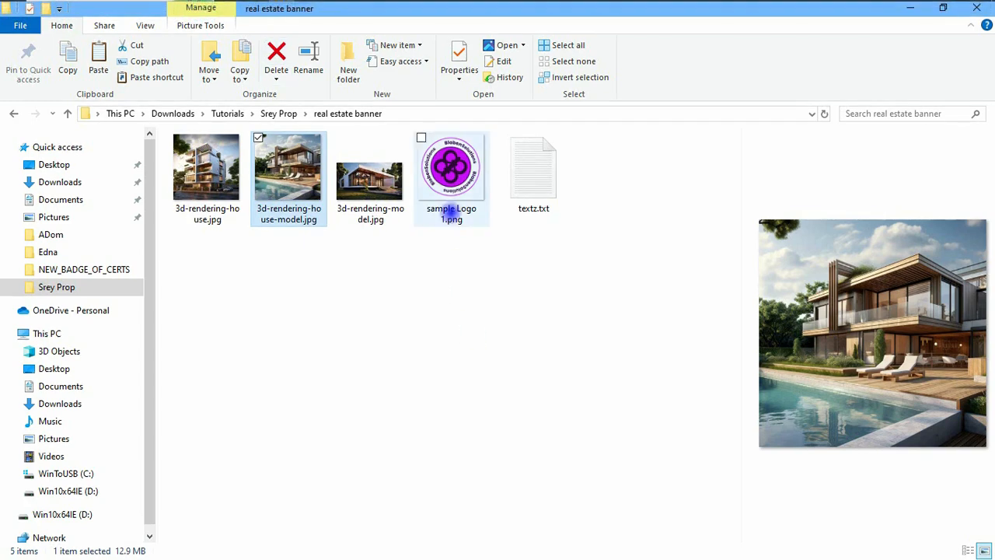
left_click(449, 184)
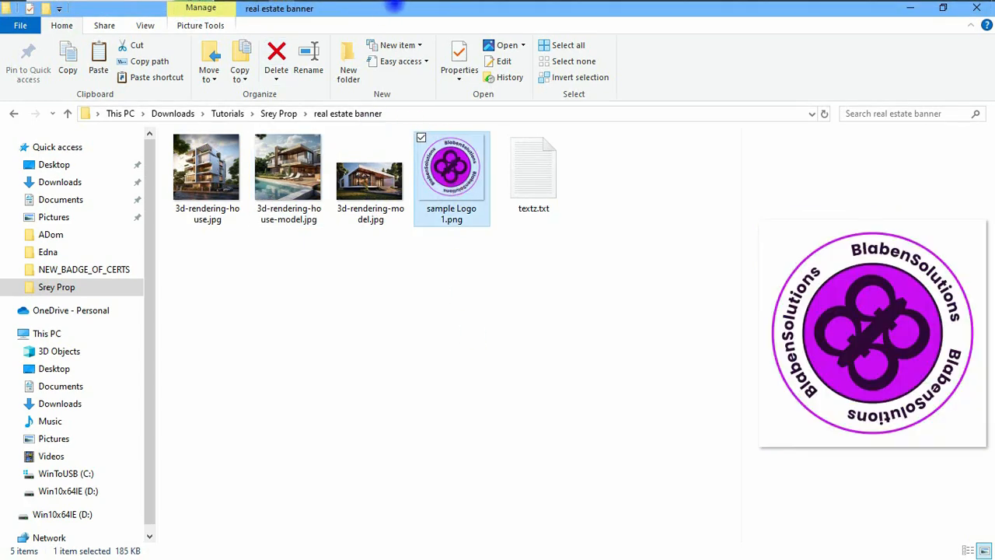
mouse_move(395, 5)
left_mouse_down()
mouse_move(462, 9)
mouse_move(421, 331)
mouse_move(422, 309)
mouse_move(437, 291)
mouse_move(446, 350)
mouse_move(397, 143)
mouse_move(382, 131)
left_mouse_up()
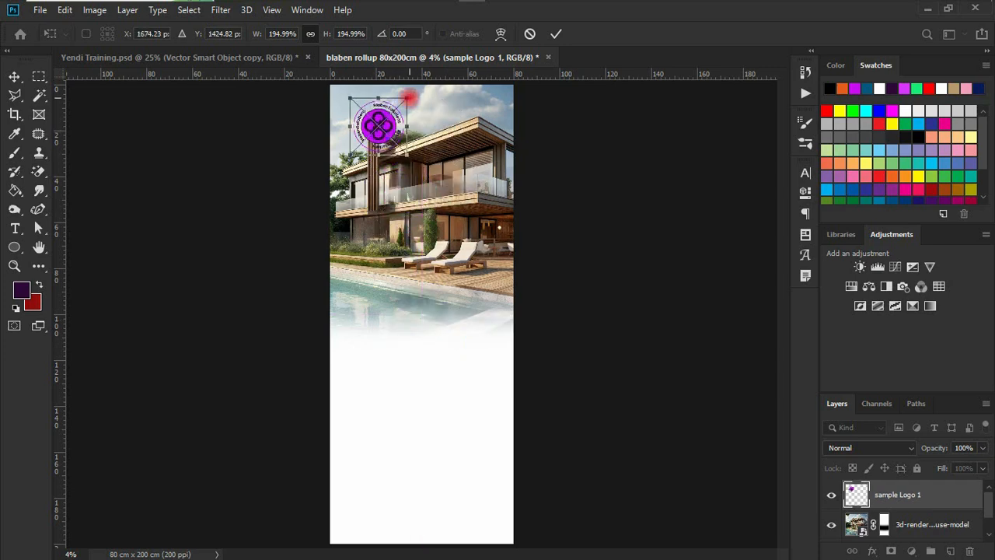
left_click_drag(405, 99, 404, 103)
key("Return")
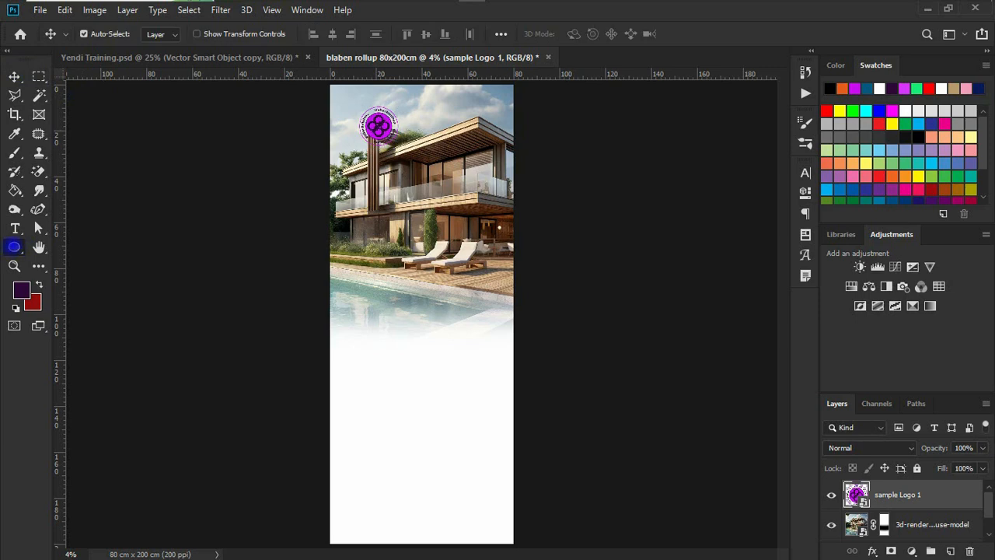
Draw a white circle, Ellipse 1, over the front of the house
left_click(14, 246)
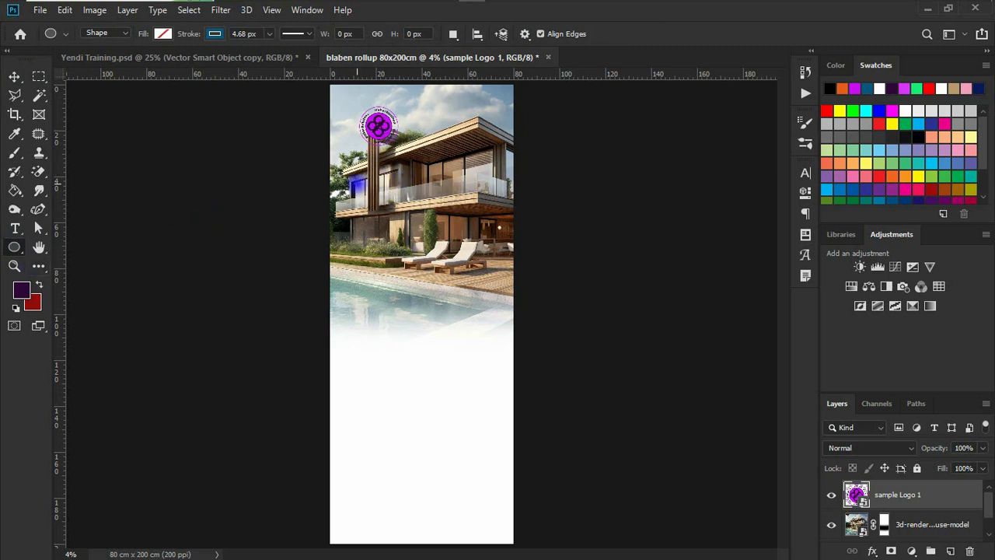
left_click_drag(364, 187, 420, 262)
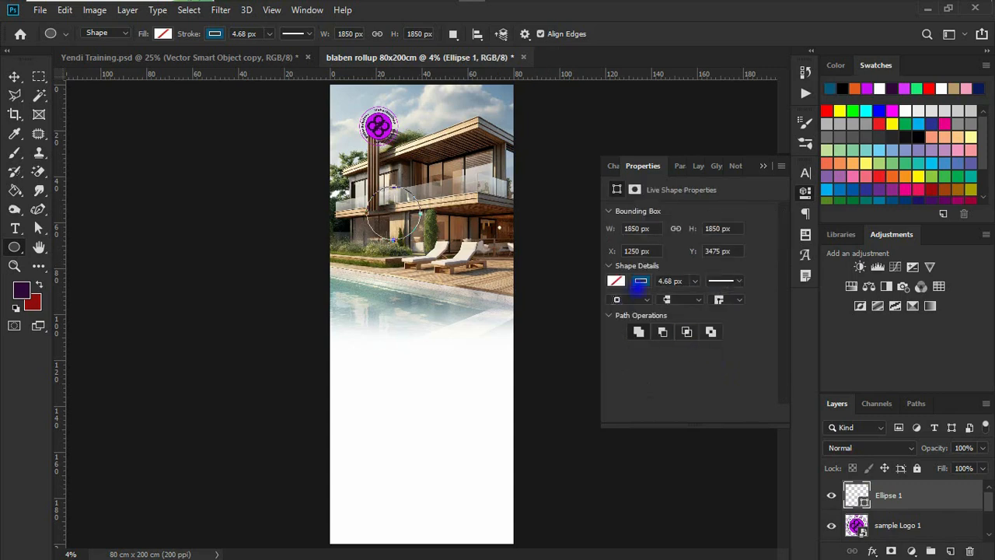
left_click(641, 280)
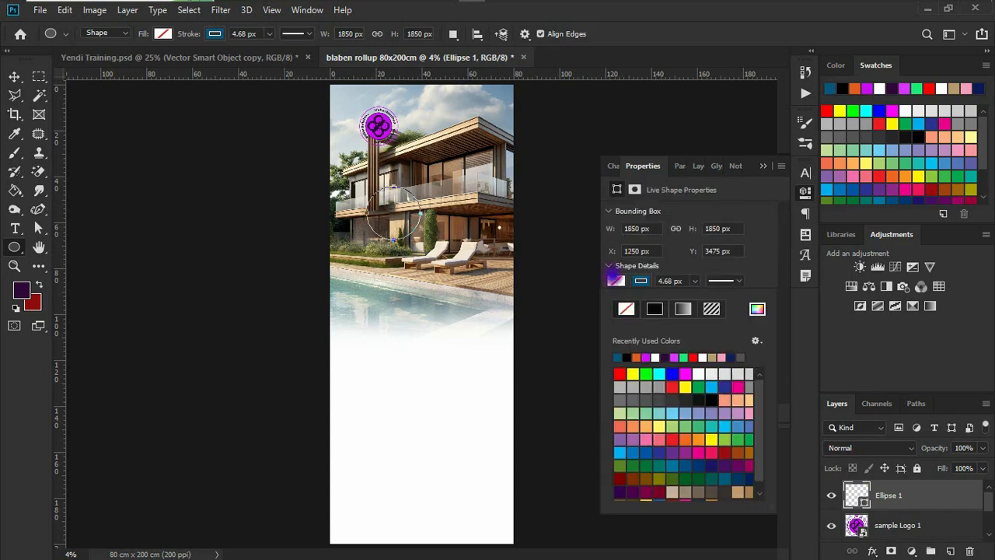
left_click(615, 281)
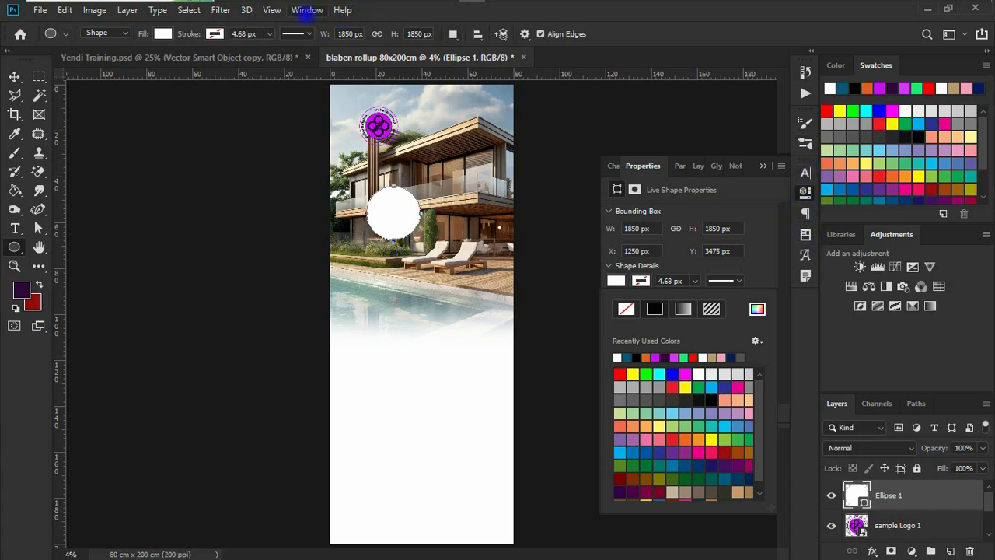
left_click(307, 10)
left_click(307, 10)
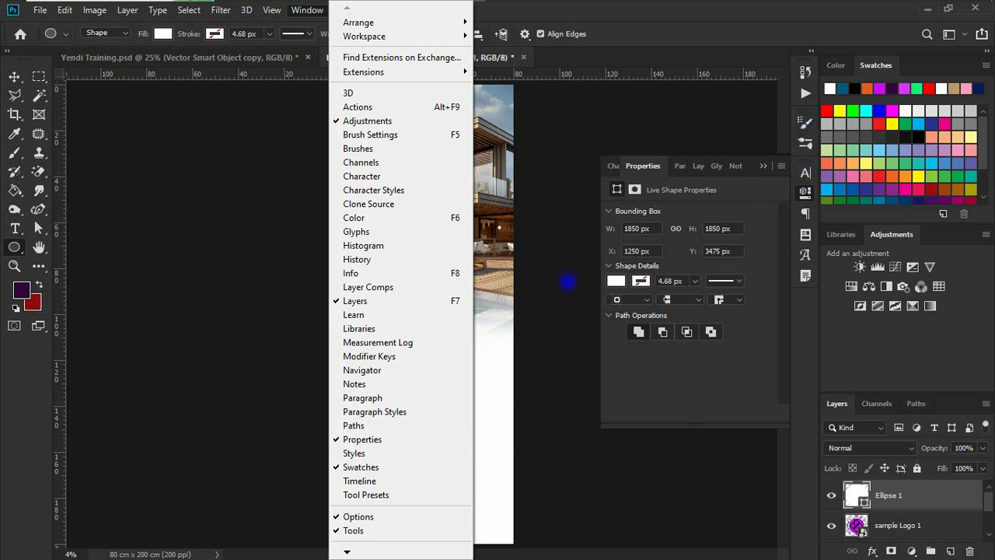
left_click(555, 194)
Move the white circle up over the logo and select the sample Logo 1 layer
key("v")
left_click_drag(402, 209, 386, 125)
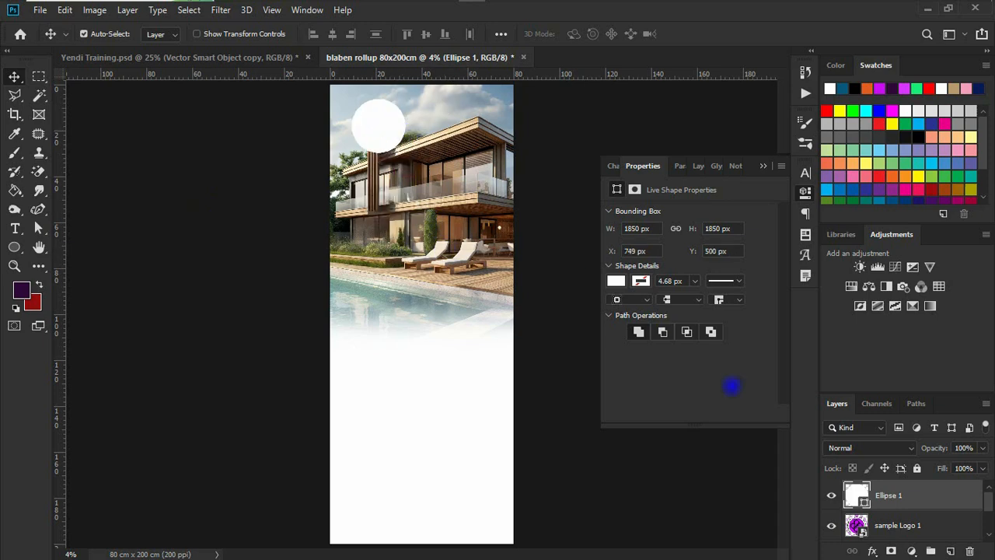
left_click(880, 527)
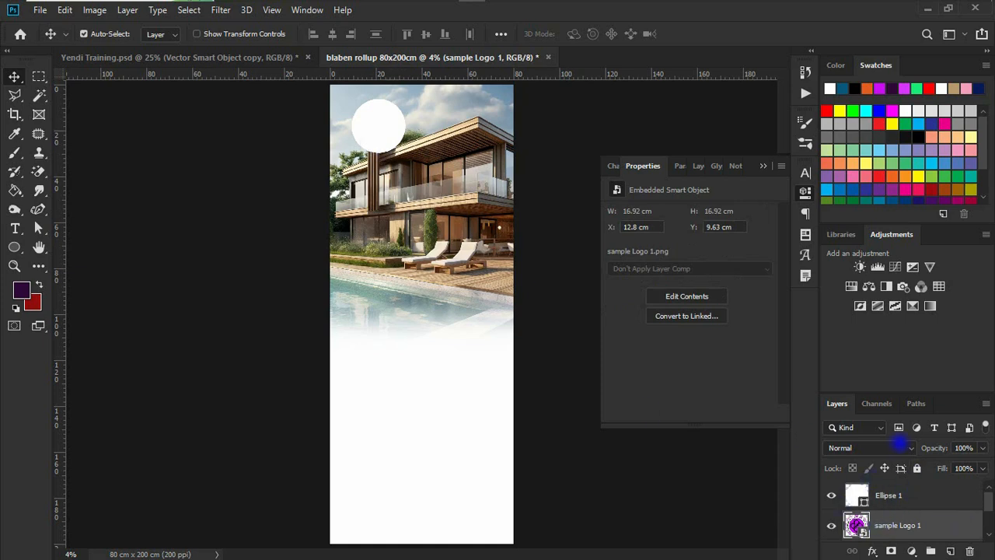
left_click_drag(886, 393, 886, 300)
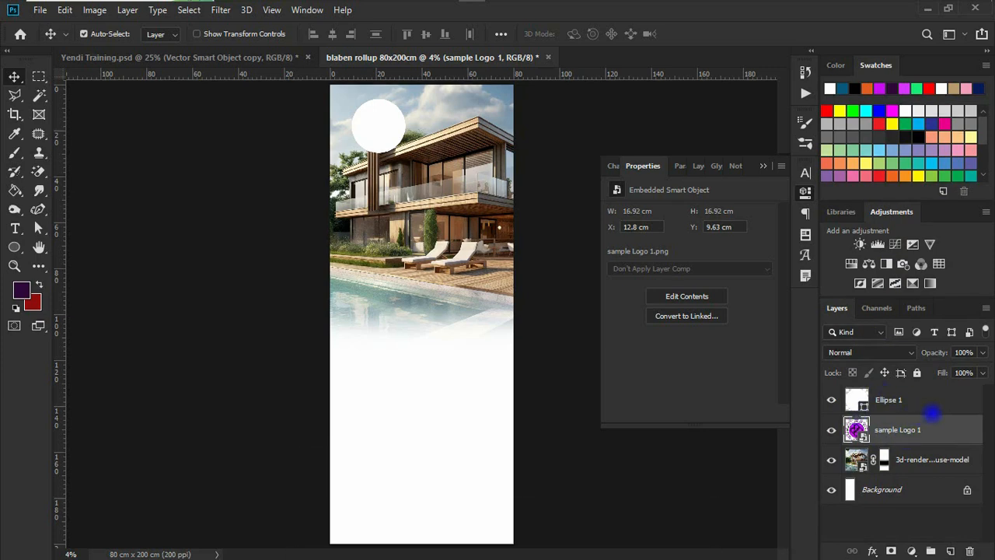
Stack sample Logo 1 above Ellipse 1 and centre the logo on the white circle
left_click_drag(913, 428, 900, 388)
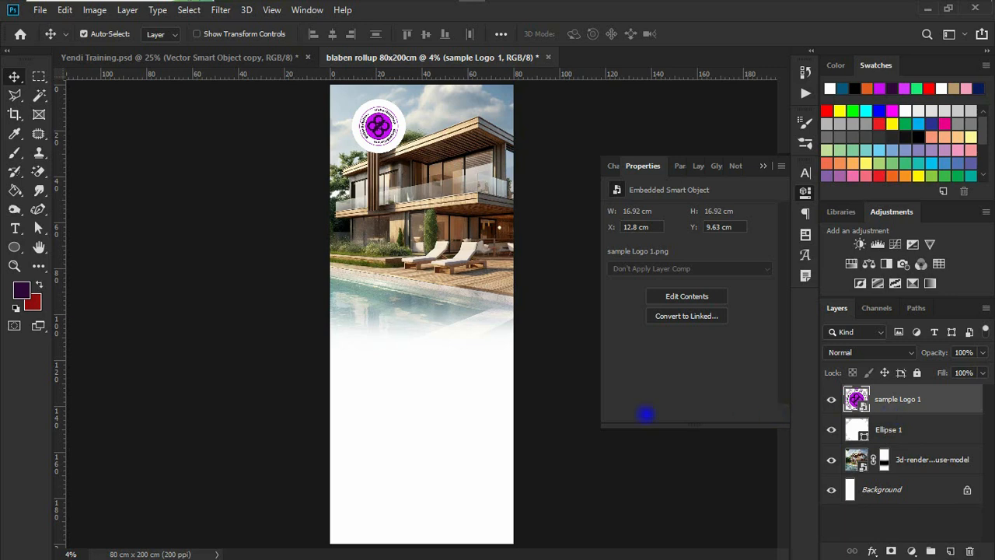
scroll(356, 356, "up", 2)
scroll(360, 349, "up", 1)
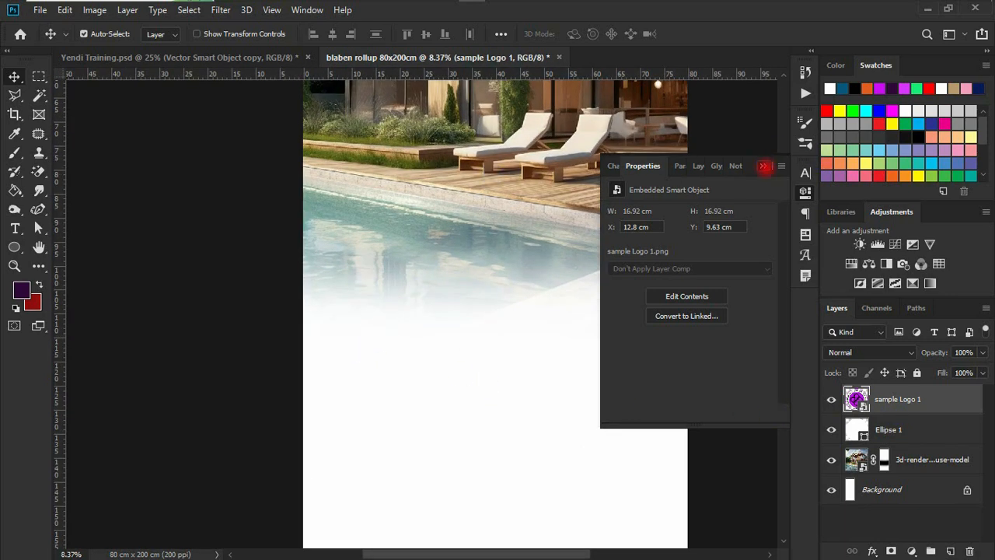
left_click(764, 165)
scroll(573, 143, "down", 1)
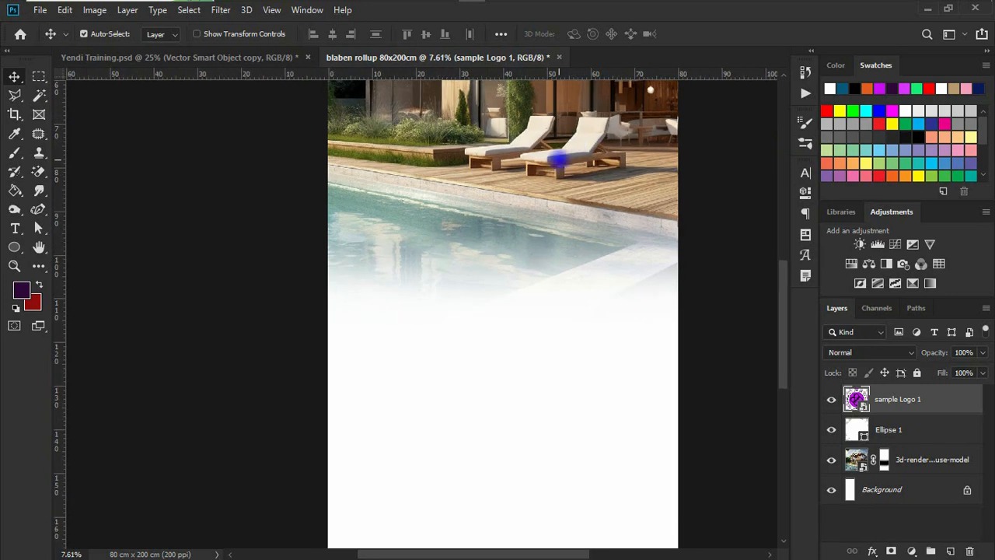
scroll(568, 147, "up", 5)
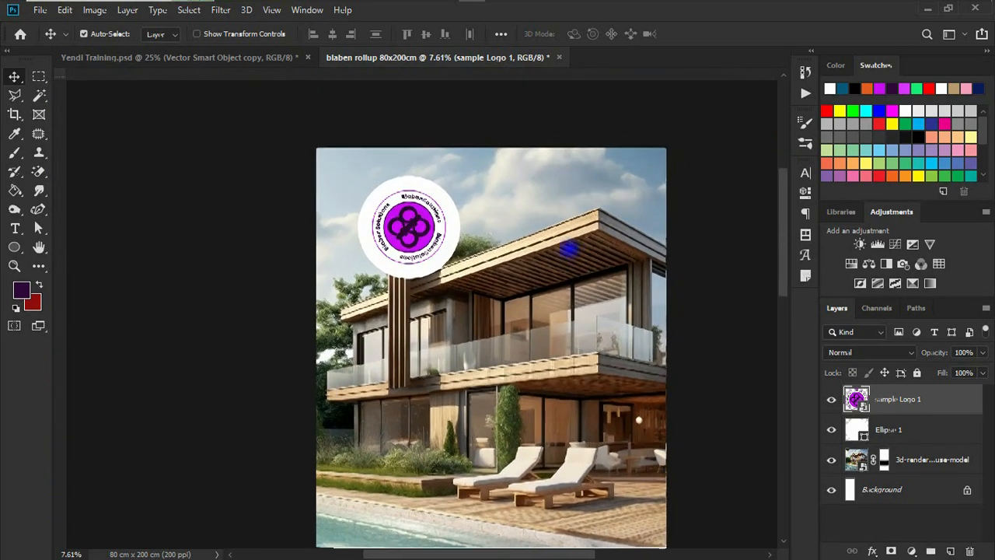
left_click_drag(569, 248, 558, 254)
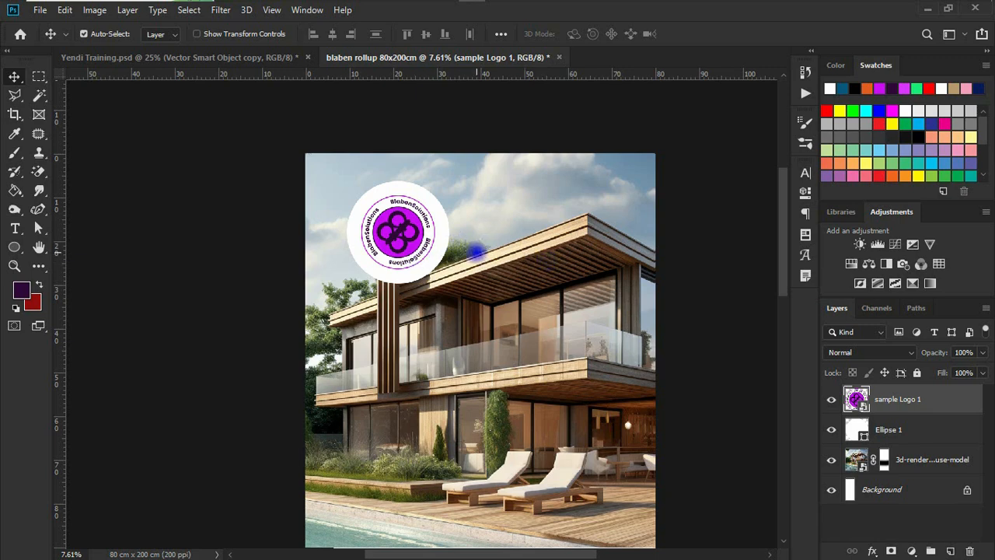
key("ctrl")
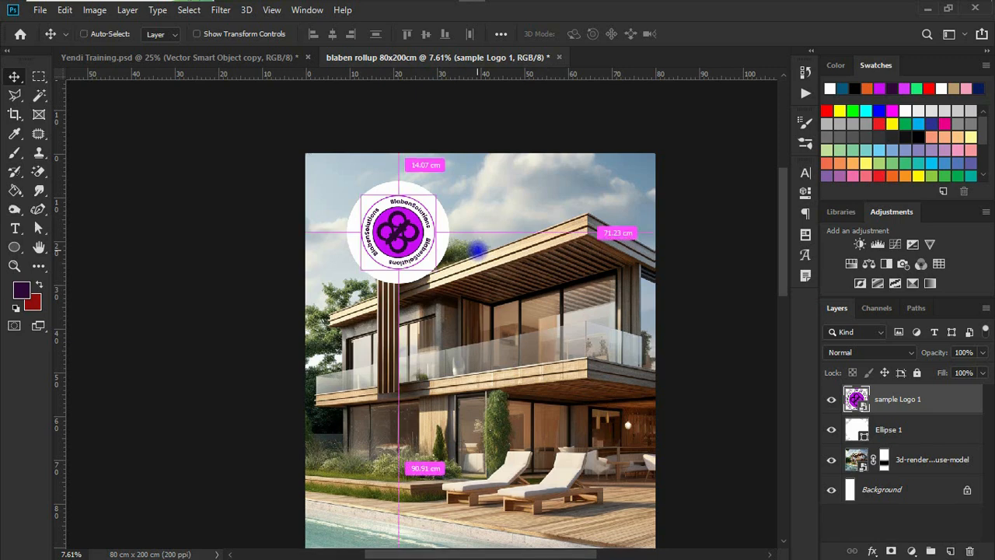
scroll(476, 249, "up", 2)
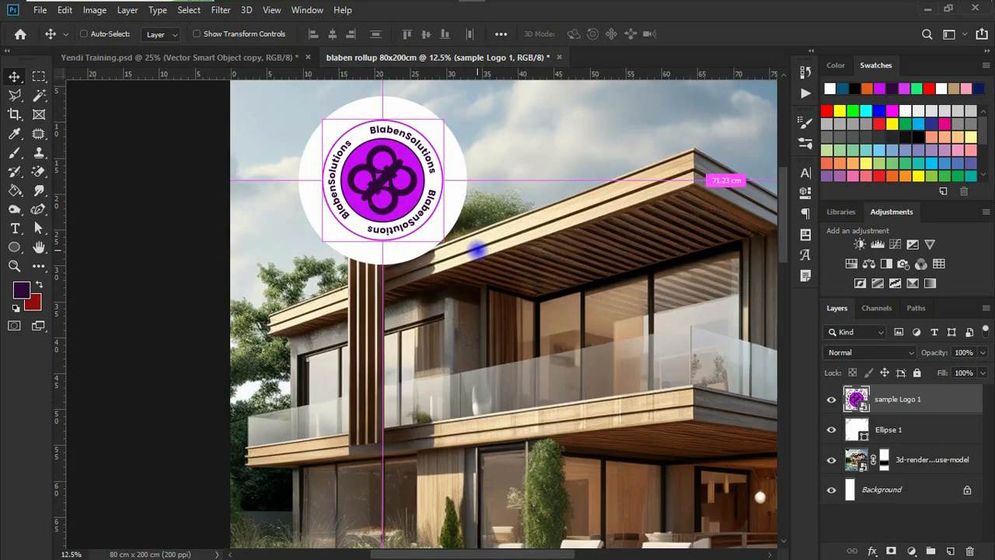
scroll(464, 247, "up", 1)
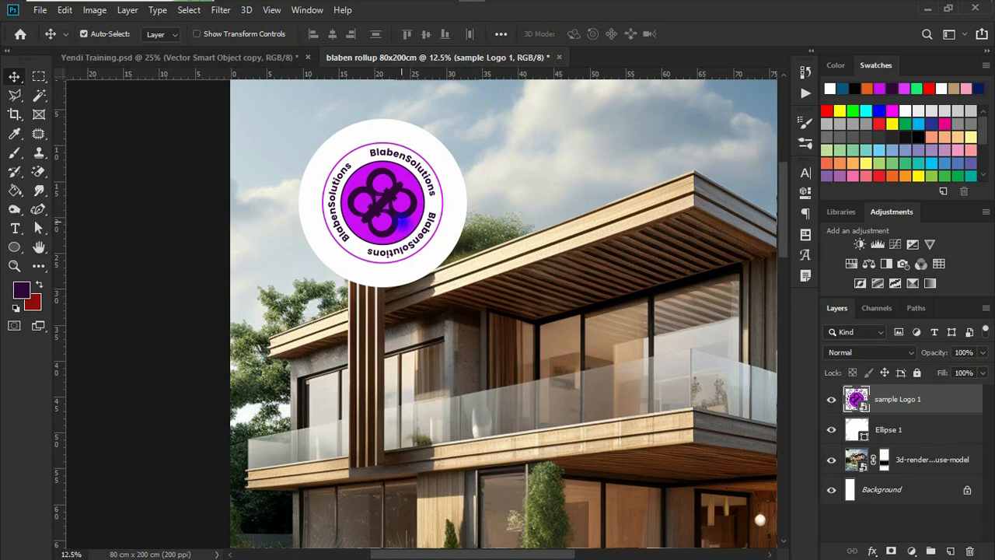
left_click_drag(402, 223, 395, 222)
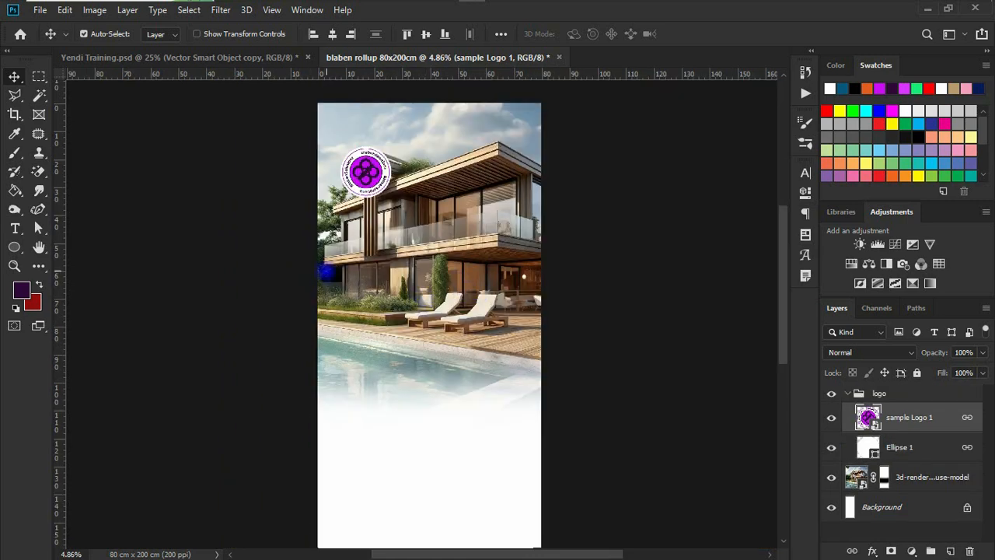
Draw a roughly 41 cm circle over the pool with white fill and no outline
left_click(845, 392)
key("u")
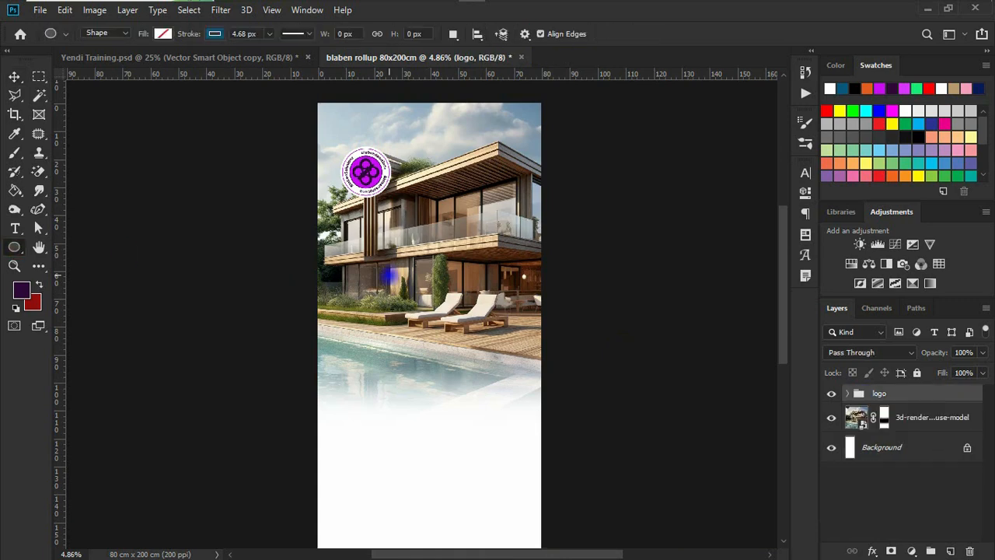
left_click_drag(363, 280, 402, 320)
left_click_drag(404, 361, 522, 443)
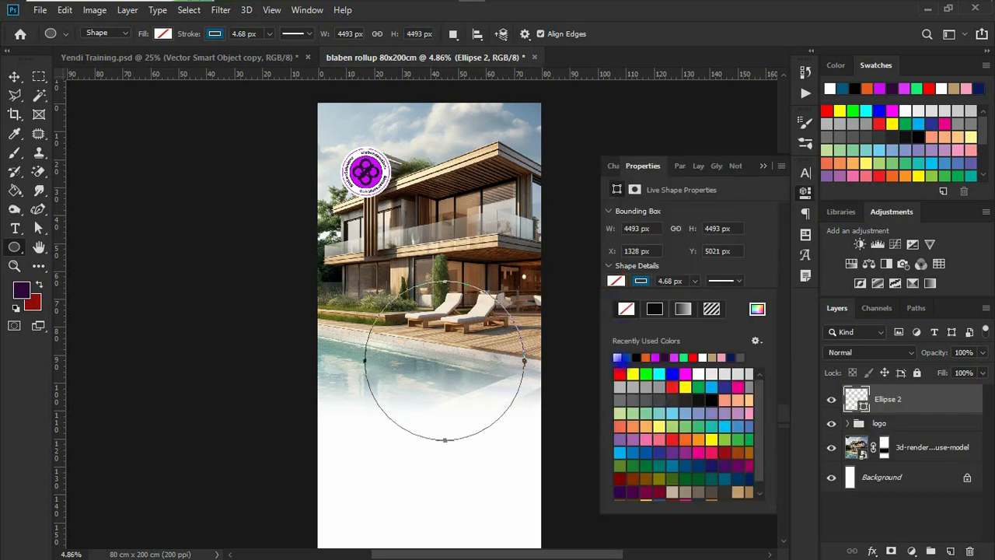
left_click(617, 357)
left_click(640, 281)
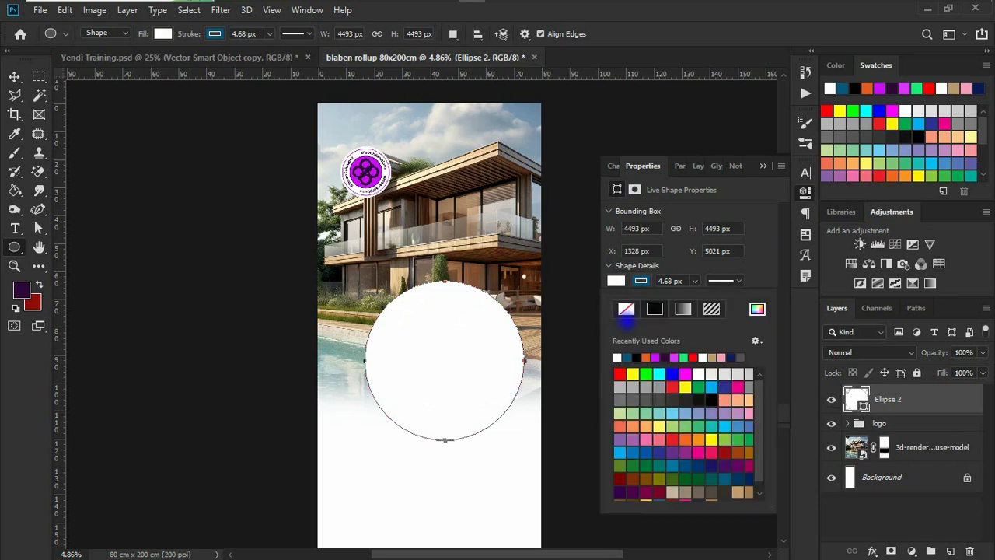
left_click(626, 309)
left_click(763, 165)
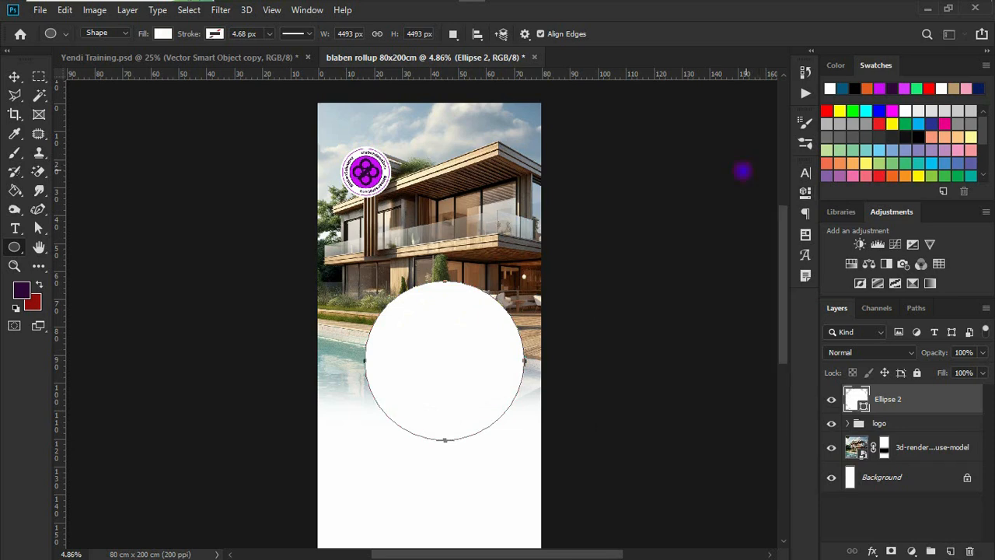
Lower the white circle onto the photo's fading bottom edge
left_click(14, 76)
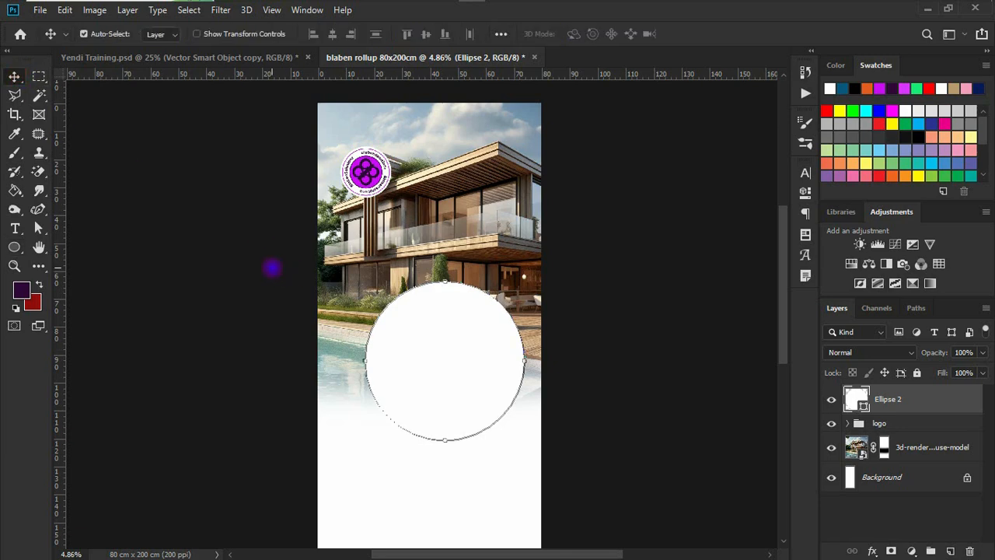
left_click_drag(496, 349, 521, 365)
scroll(429, 250, "down", 3)
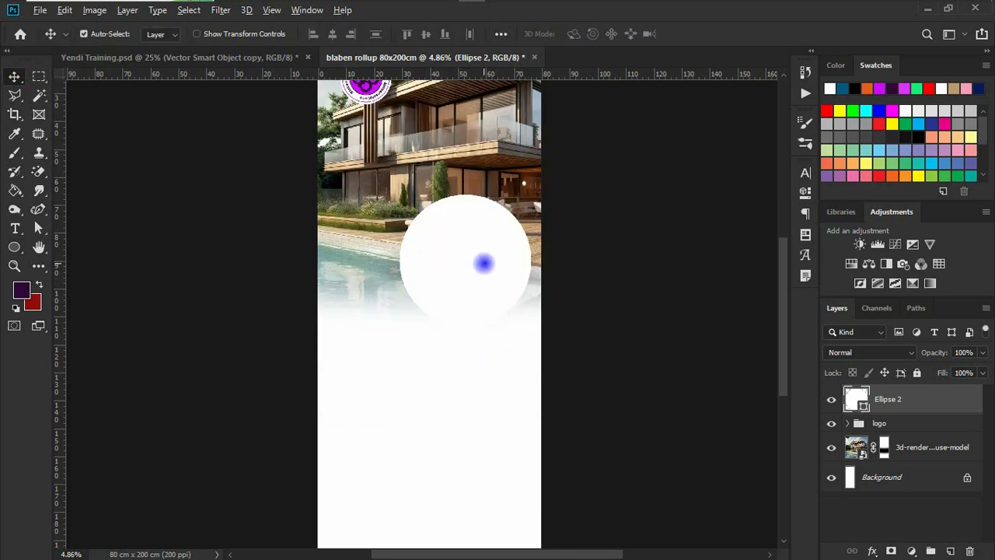
left_click_drag(473, 238, 464, 366)
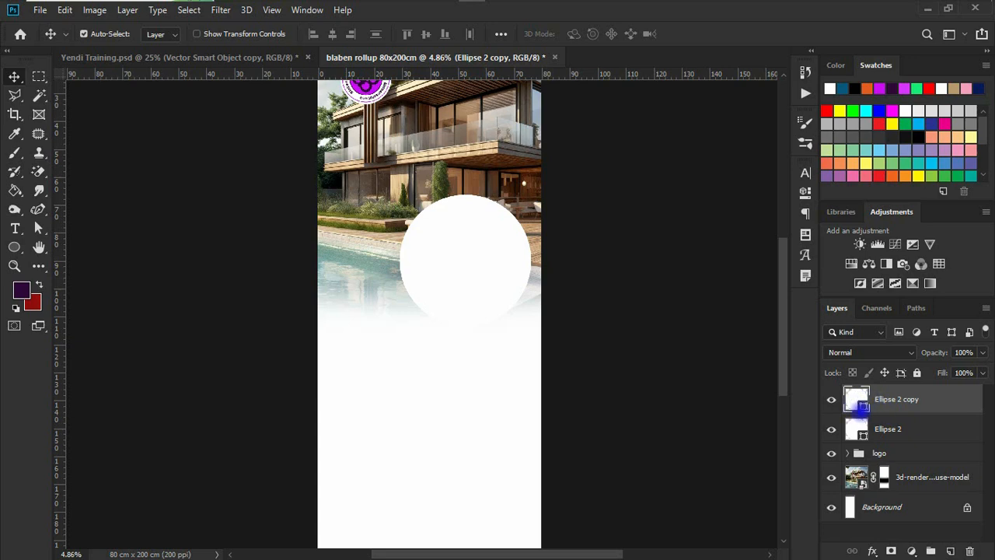
Recolour the Ellipse 2 copy circle magenta
double_click(858, 401)
left_click_drag(630, 221, 713, 209)
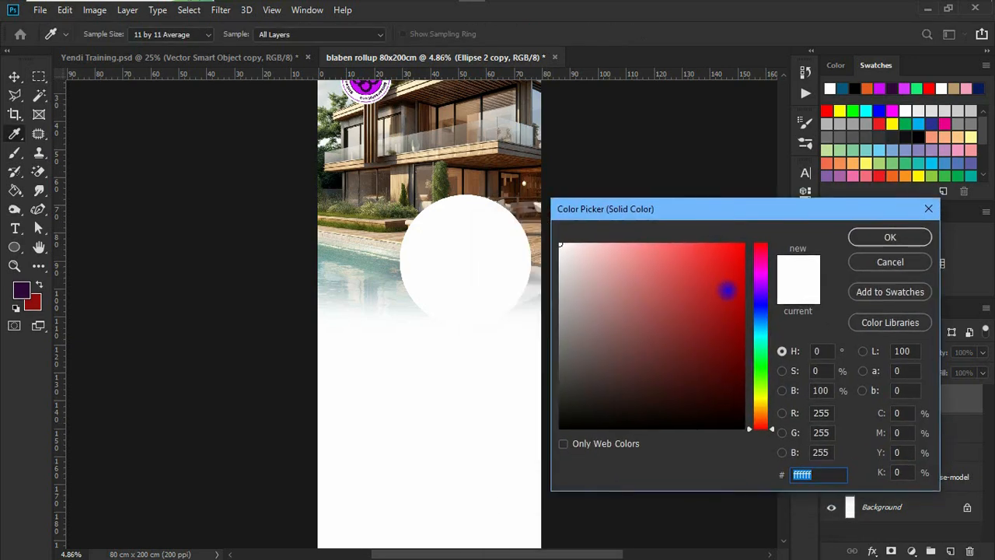
left_click(726, 290)
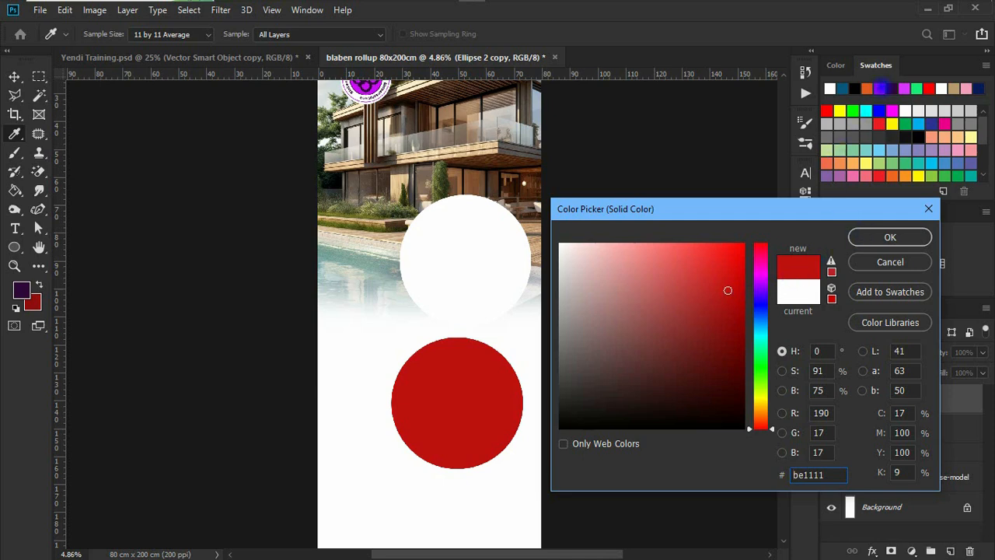
left_click(879, 88)
left_click(866, 233)
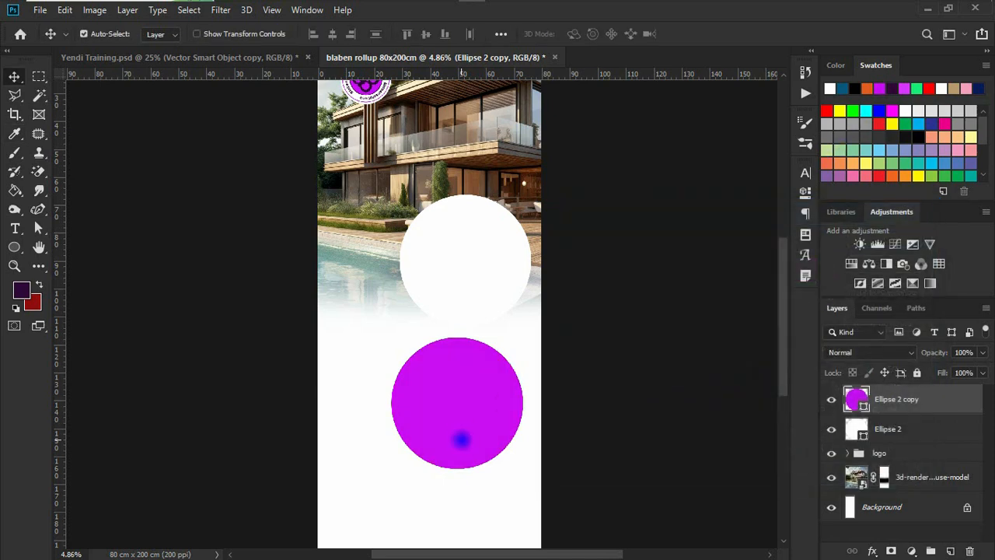
Shrink the magenta circle to about 79% and place it just below, overlapping the white circle
left_click_drag(461, 440, 465, 433)
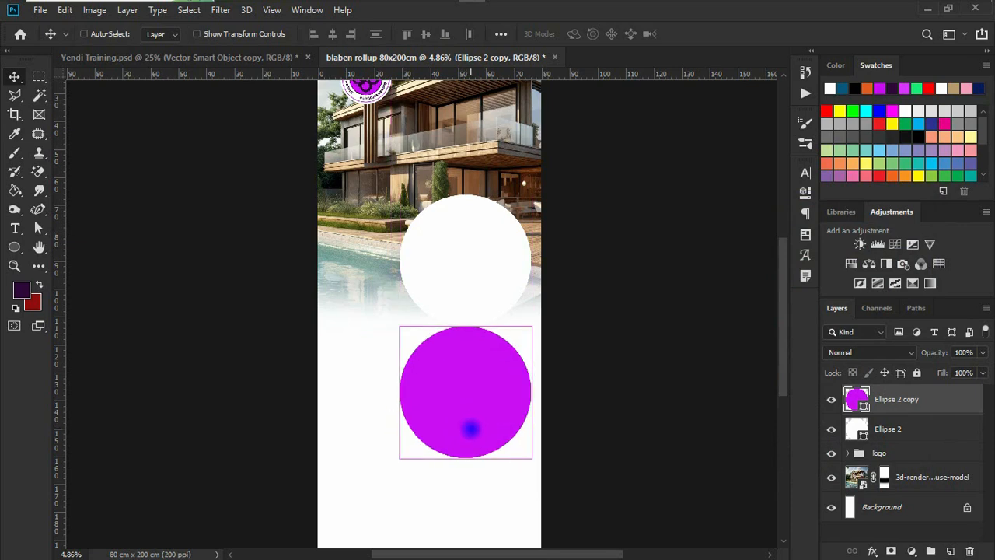
key("ctrl+t")
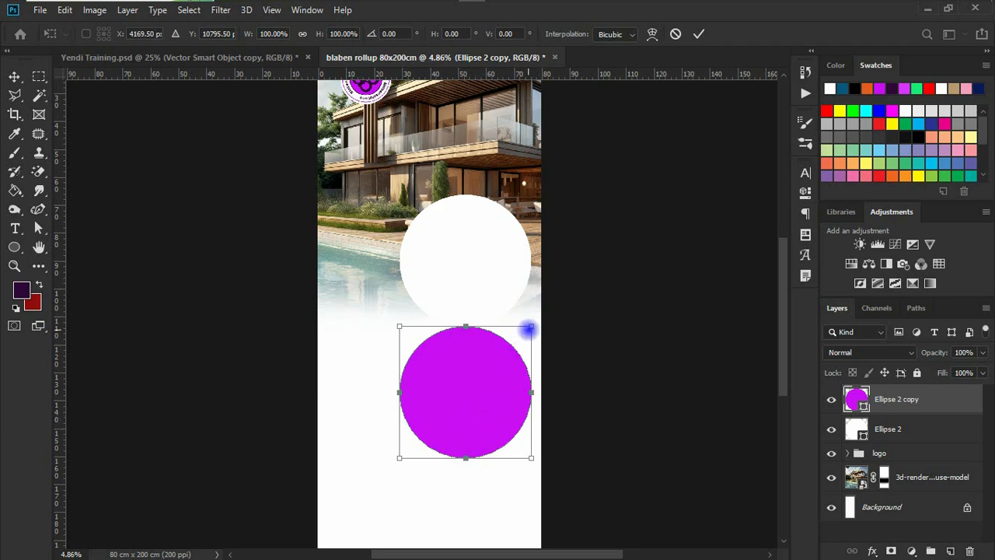
left_click_drag(533, 319, 521, 336)
left_click_drag(470, 411, 472, 370)
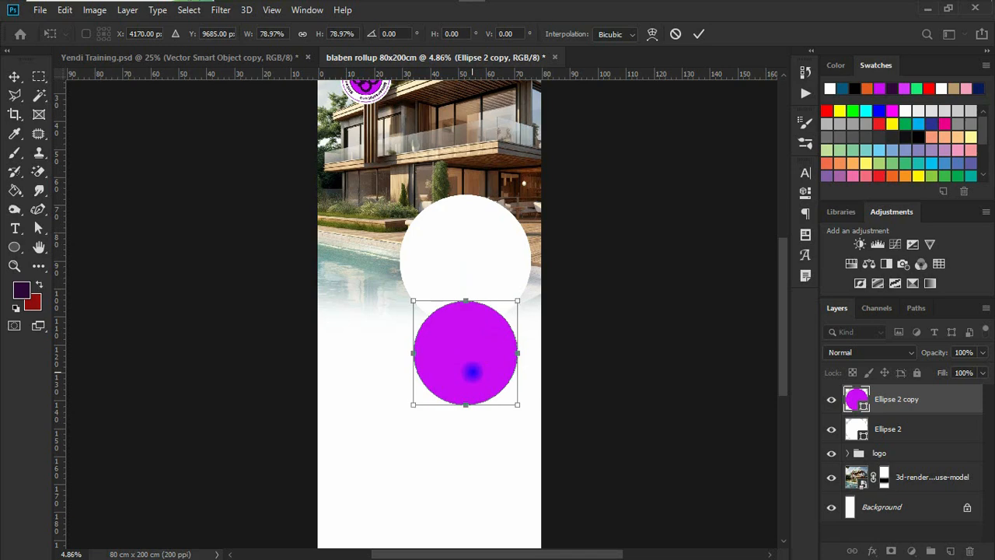
key("Return")
left_click(481, 252)
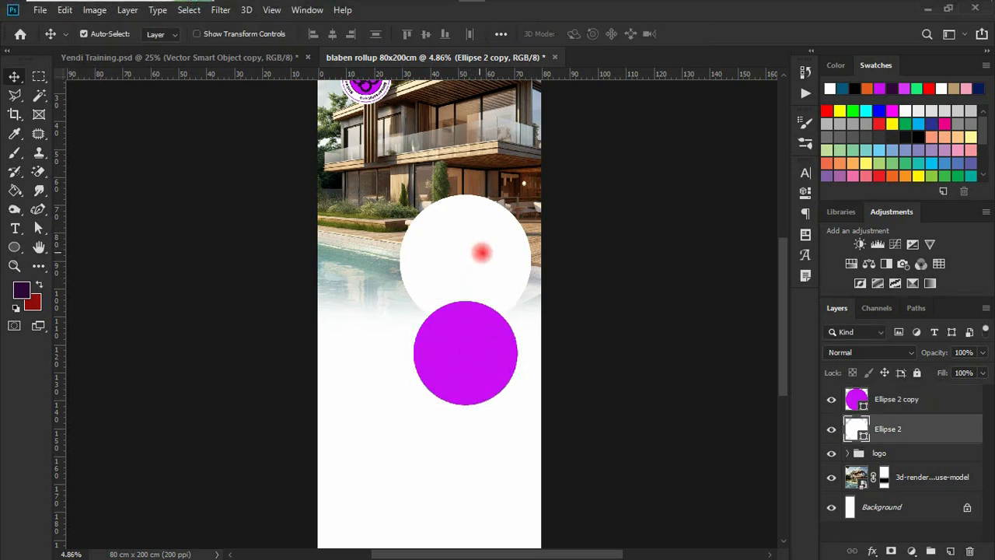
mouse_move(289, 5)
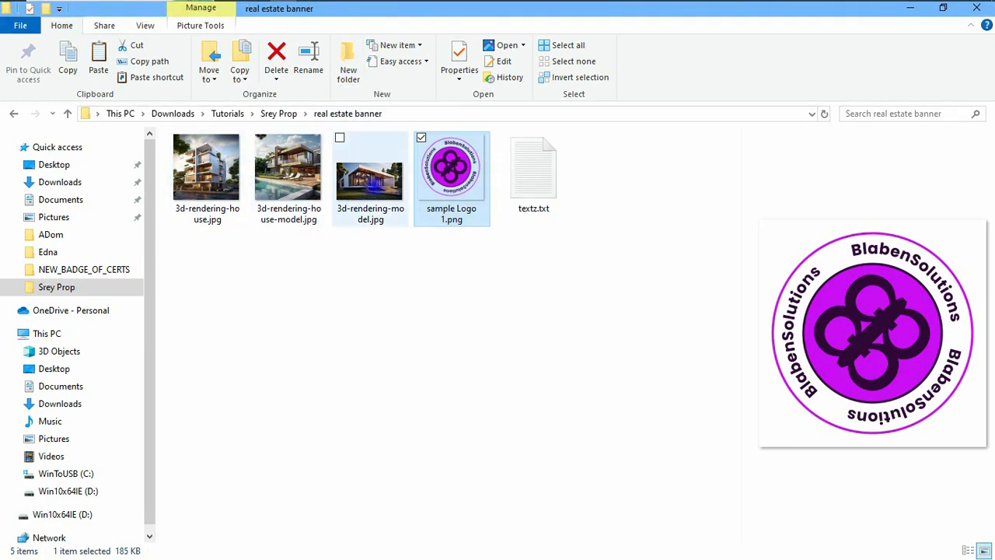
Drag 3d-rendering-house.jpg from Explorer into the banner as a new layer
left_click(222, 164)
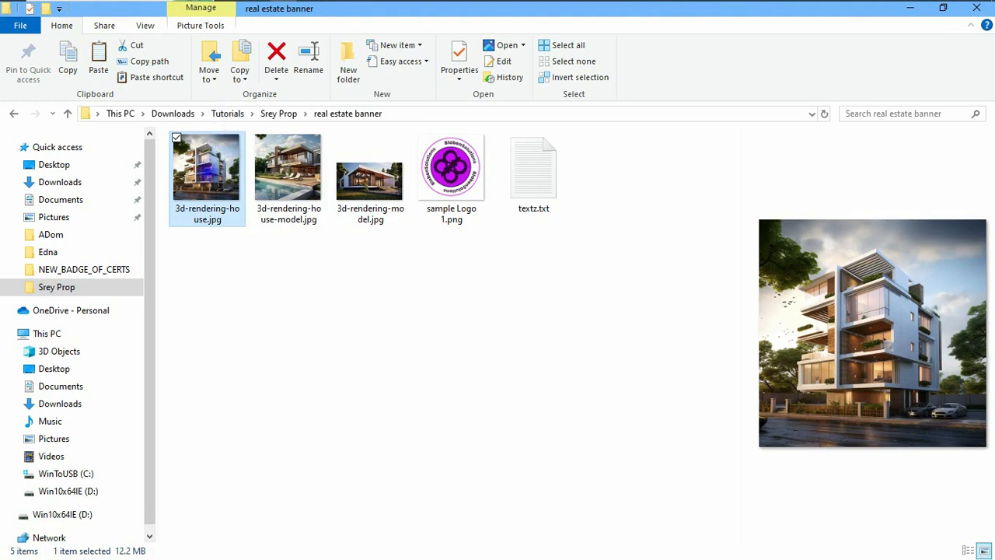
left_click_drag(398, 4, 469, 284)
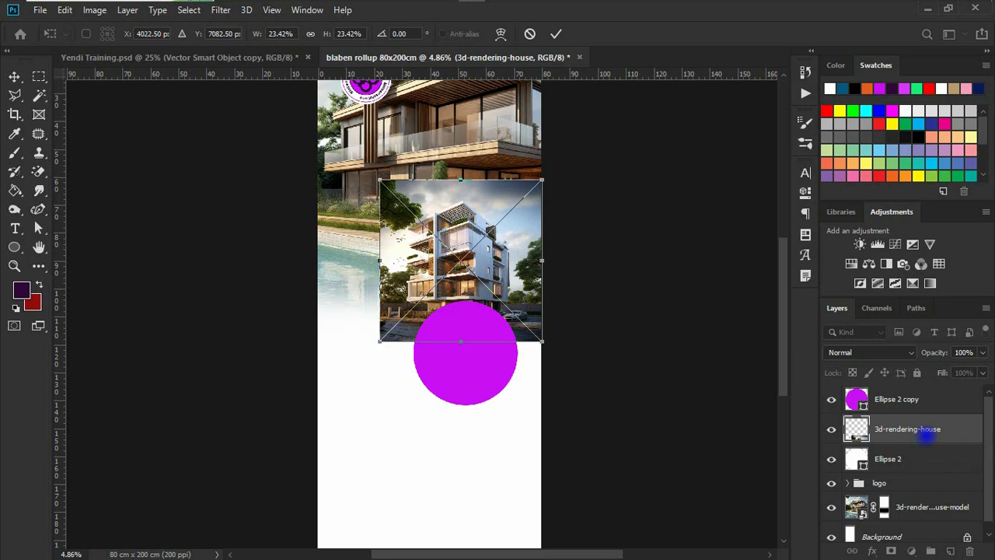
Commit the 3d-rendering-house image and clip it into the upper Ellipse 2 circle
key("v")
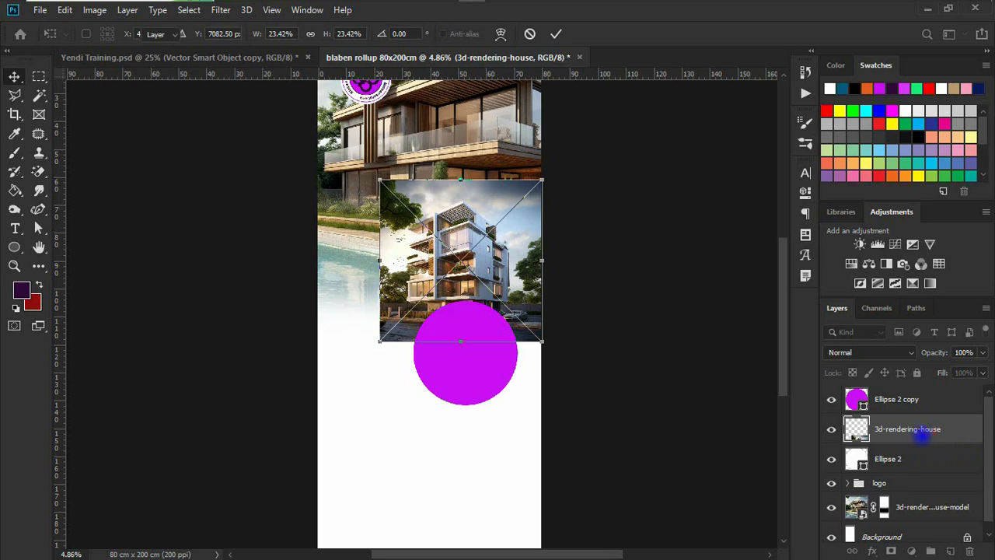
right_click(907, 428)
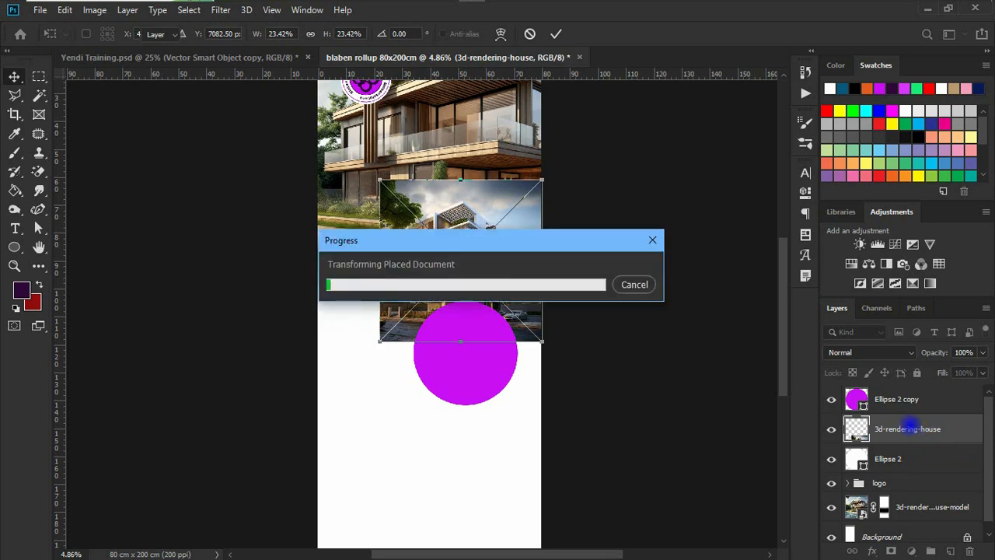
left_click(756, 325)
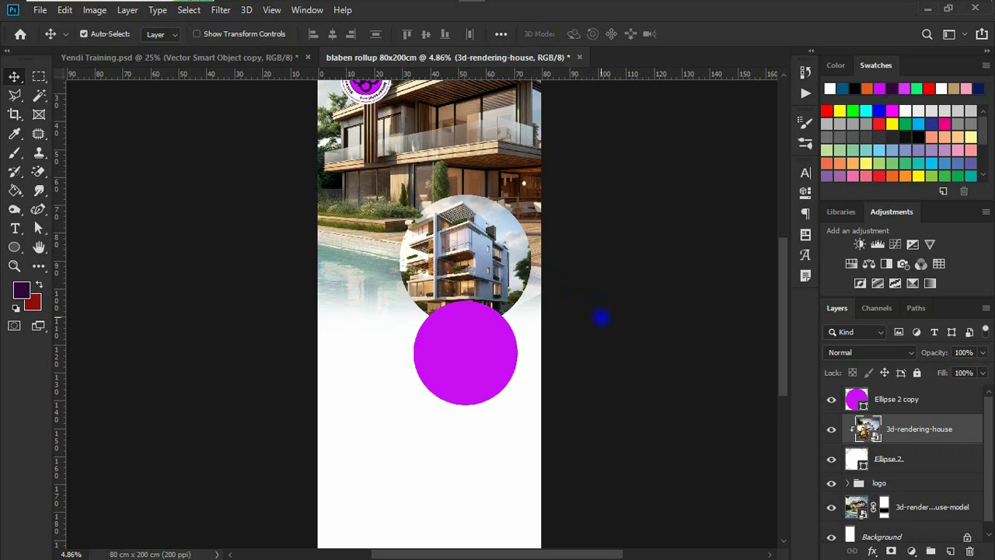
key("ctrl+alt+g")
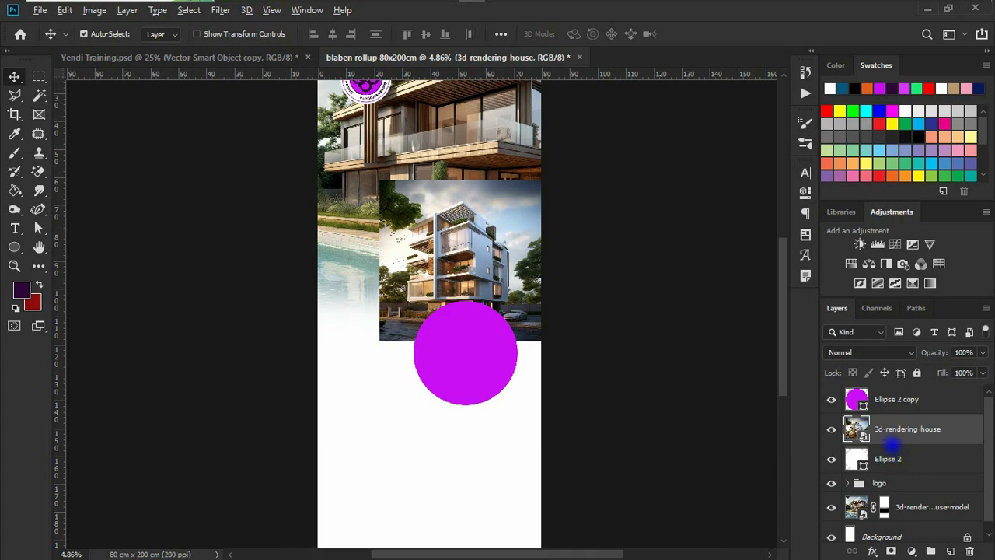
left_click(890, 443, "alt")
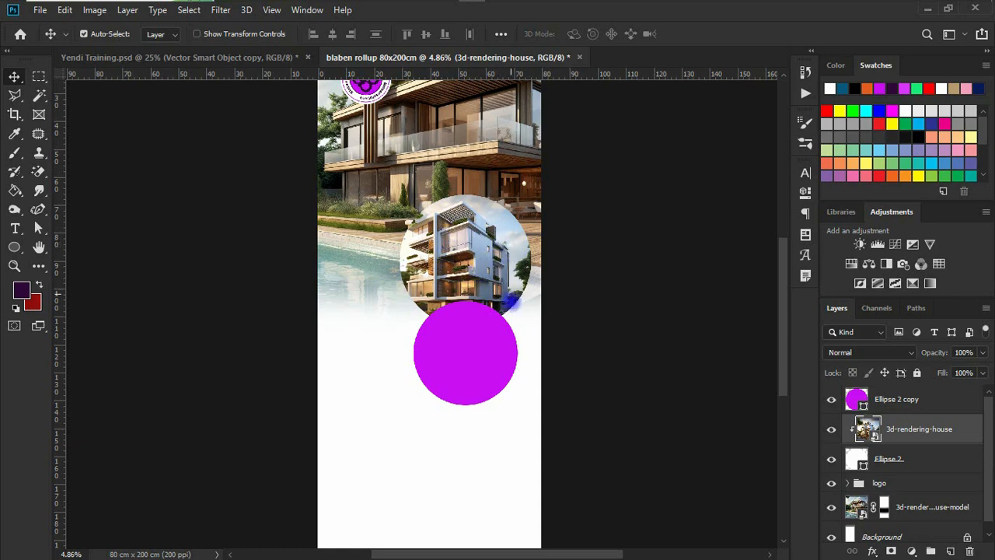
left_click(481, 360)
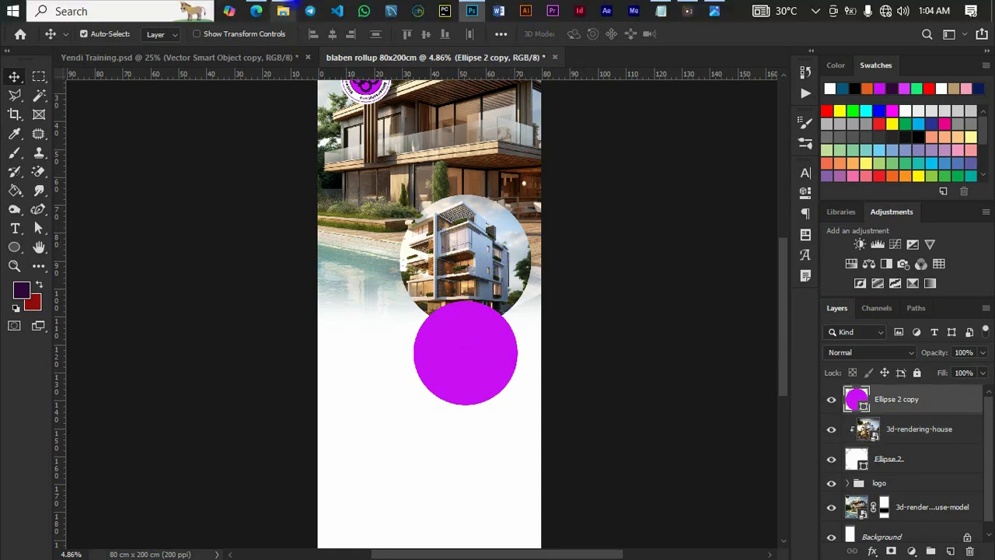
Bring in 3d-rendering-model.jpg, scale it over the magenta circle, and clip it to Ellipse 2 copy
left_click(284, 11)
left_click(366, 180)
left_click_drag(374, 182, 468, 342)
left_click_drag(469, 328, 469, 356)
left_click_drag(318, 279, 349, 296)
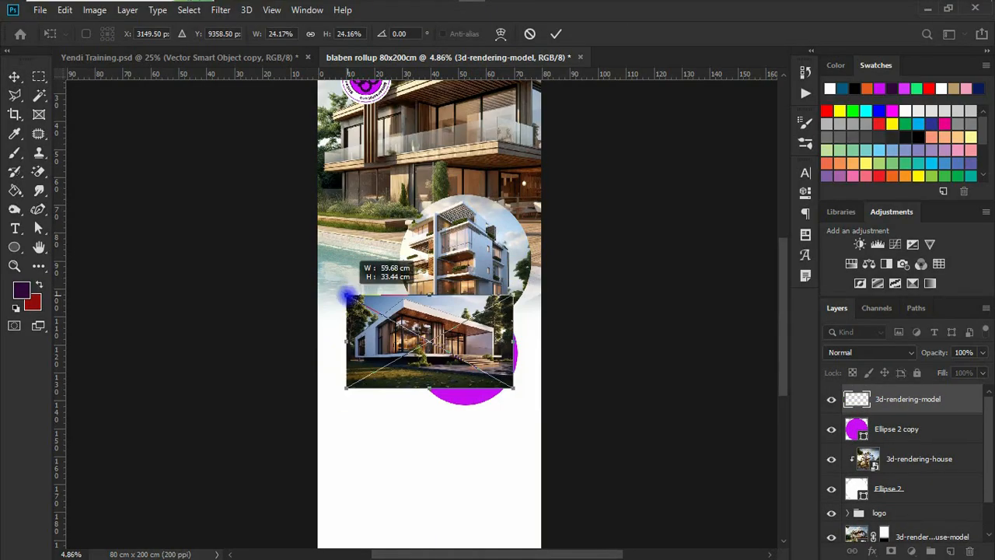
left_click_drag(430, 311, 473, 301)
left_click(900, 416, "alt")
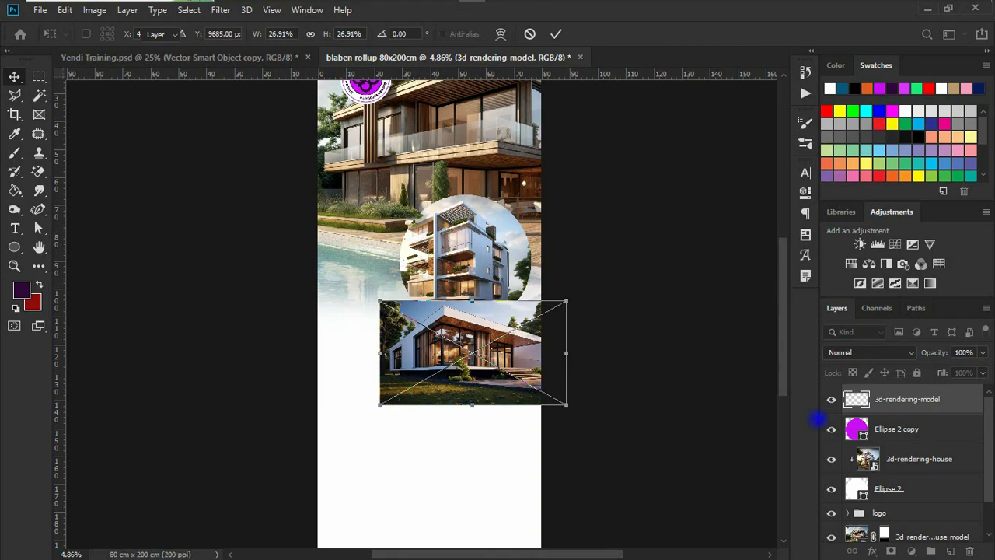
left_click_drag(470, 352, 490, 360)
scroll(531, 219, "up", 1)
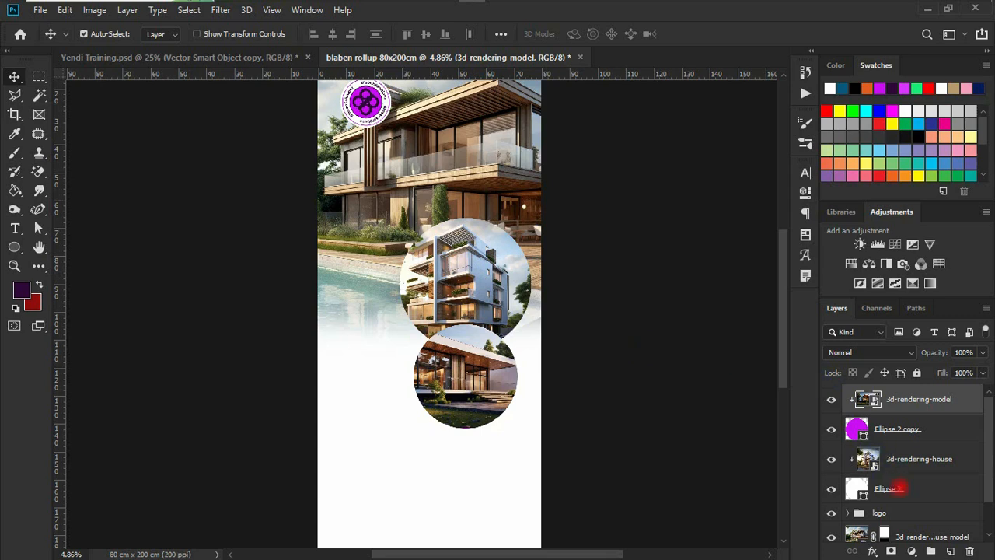
Add a 95 px white inside Stroke effect to the Ellipse 2 layer
left_click(901, 488)
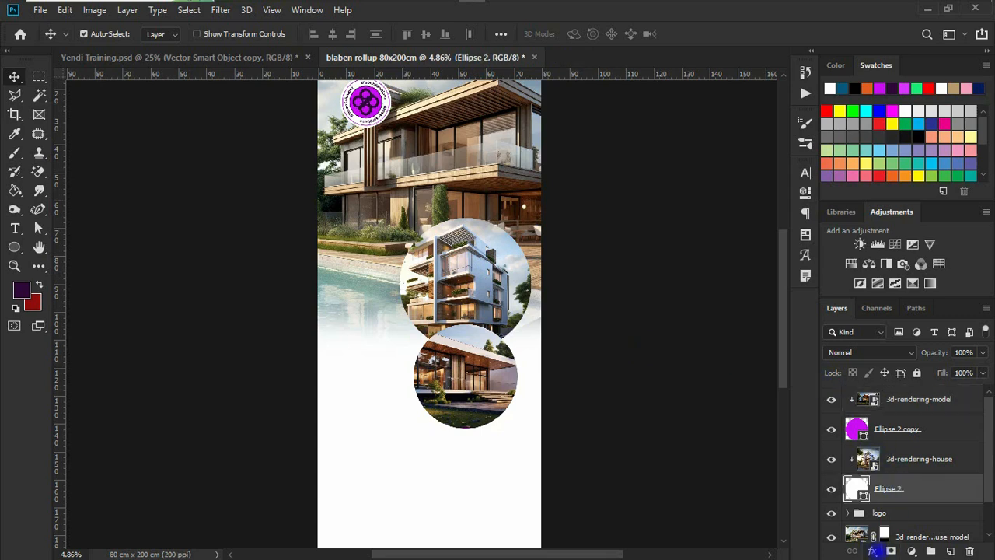
left_click(873, 550)
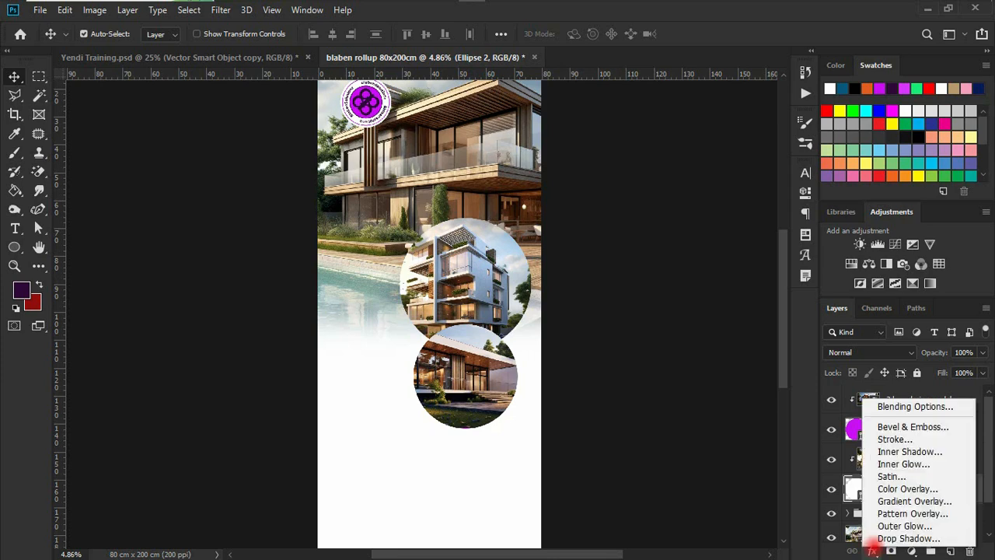
left_click(894, 443)
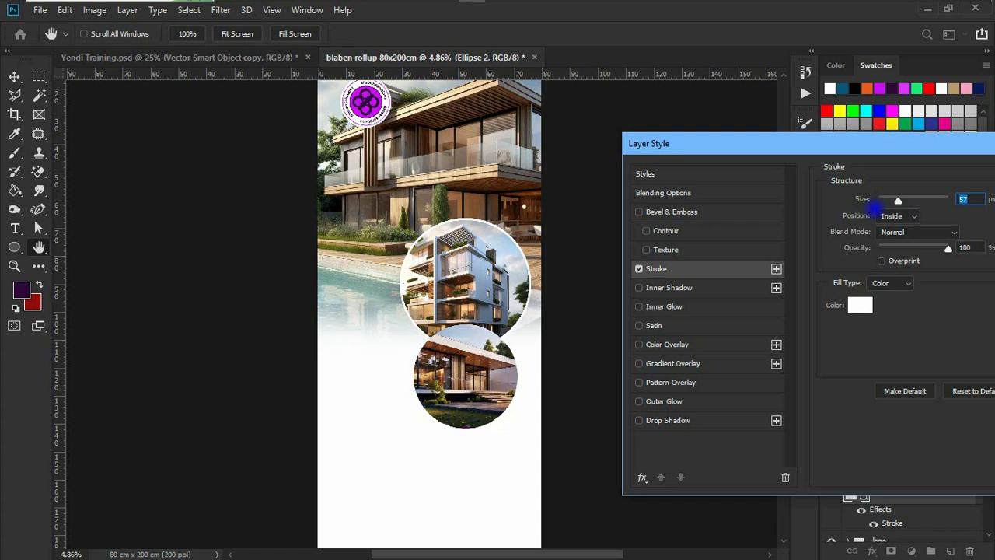
left_click_drag(867, 144, 832, 140)
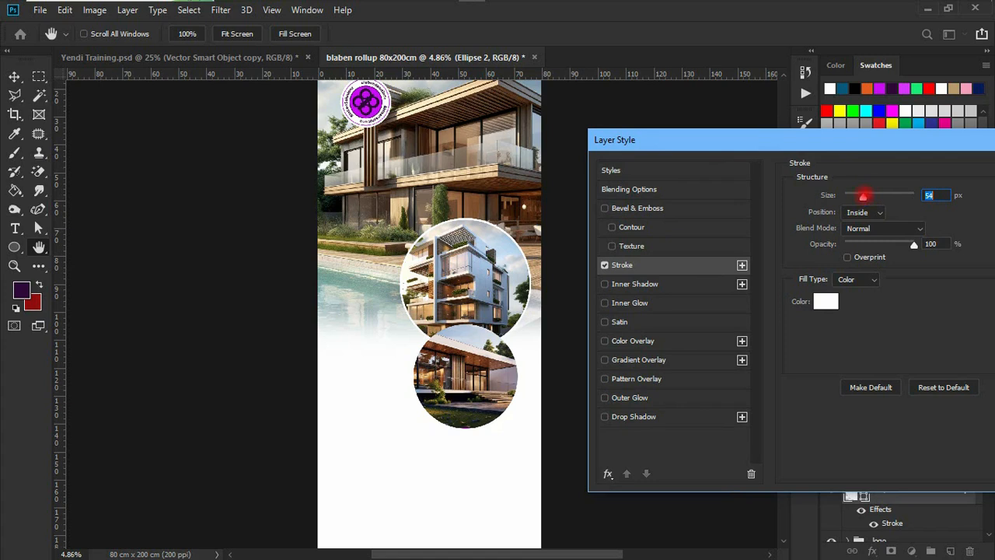
left_click_drag(868, 194, 874, 191)
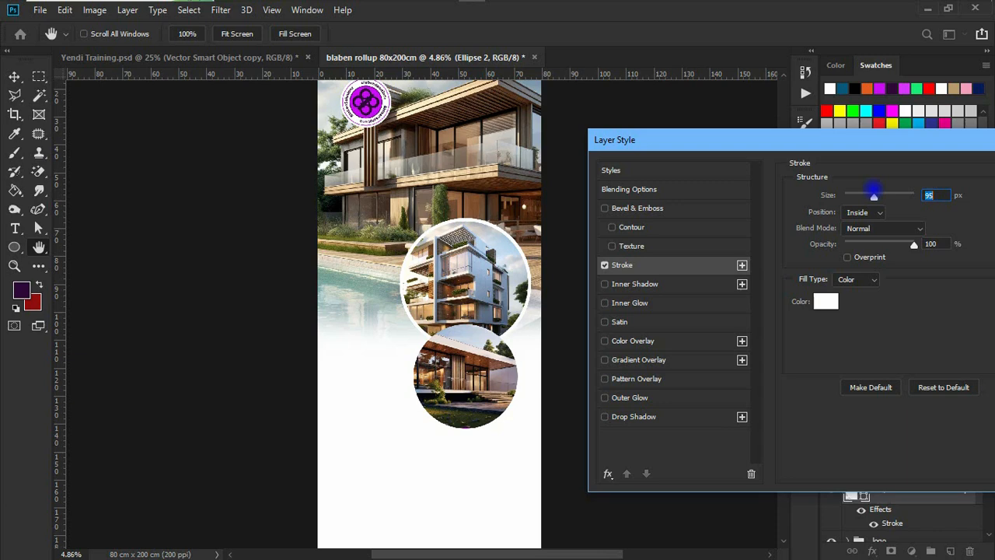
left_click_drag(866, 142, 727, 128)
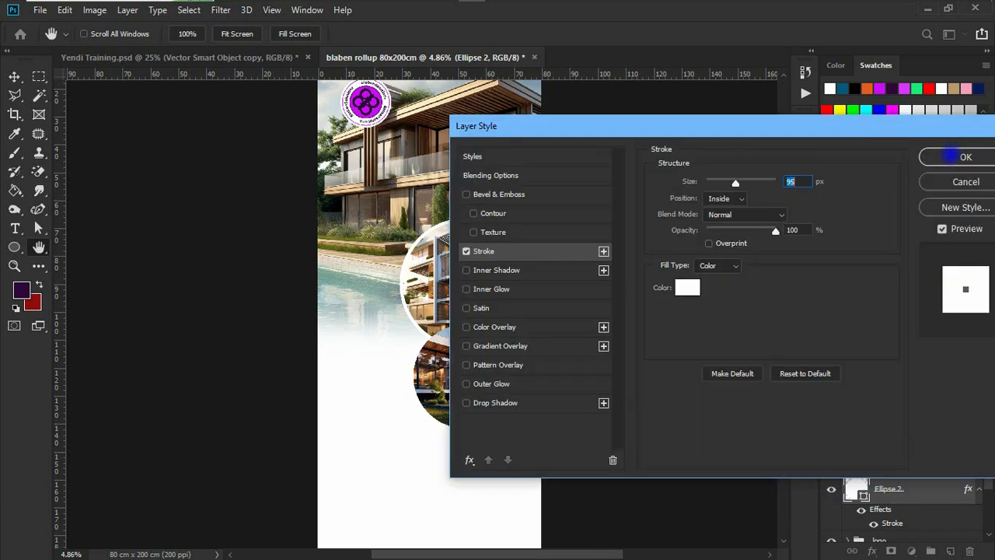
left_click(962, 157)
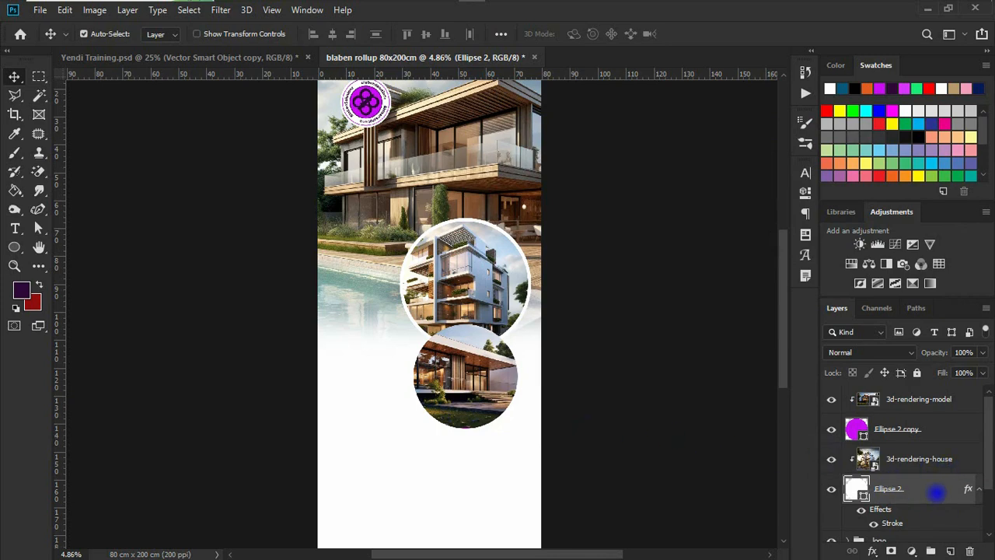
Copy Ellipse 2's stroke layer style and paste it onto Ellipse 2 copy
right_click(931, 486)
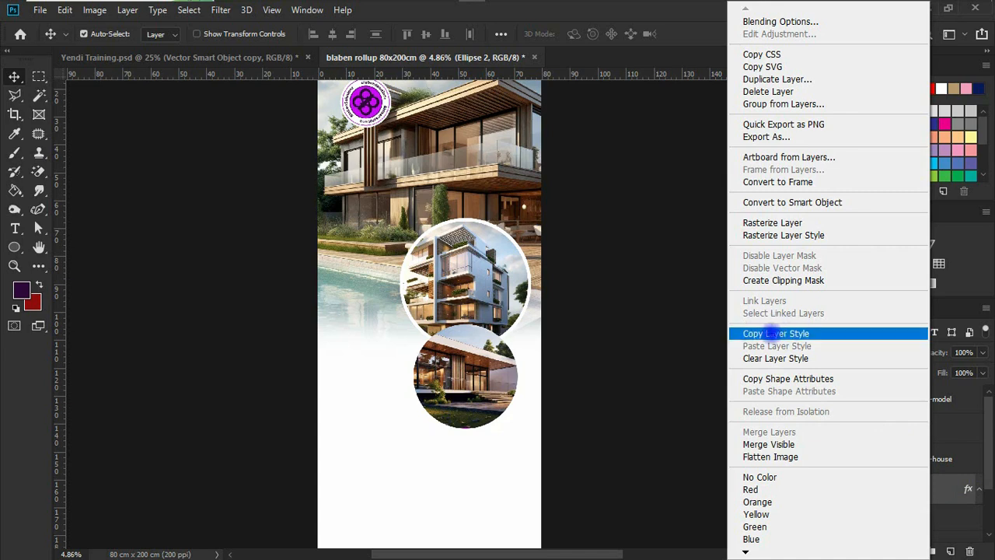
left_click(775, 333)
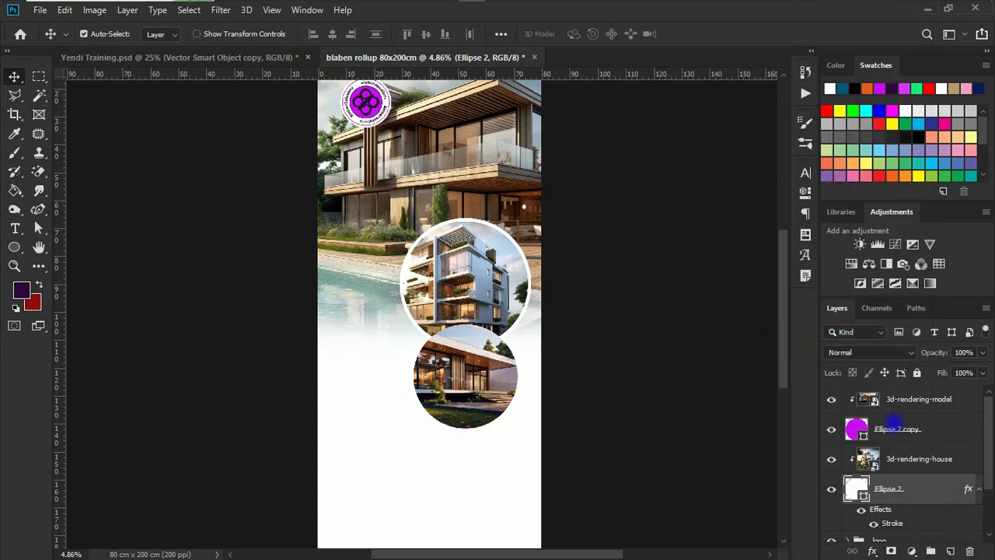
left_click(920, 440)
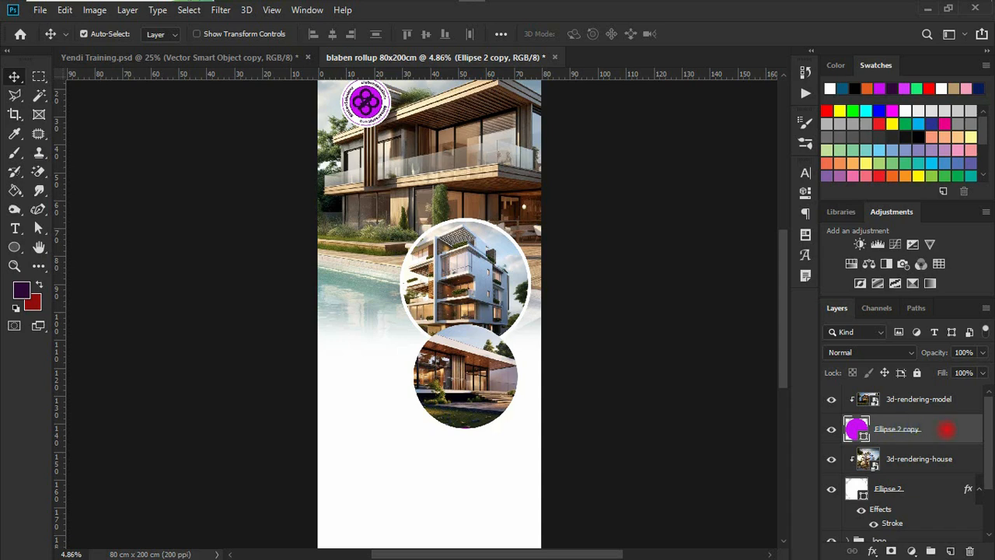
right_click(946, 429)
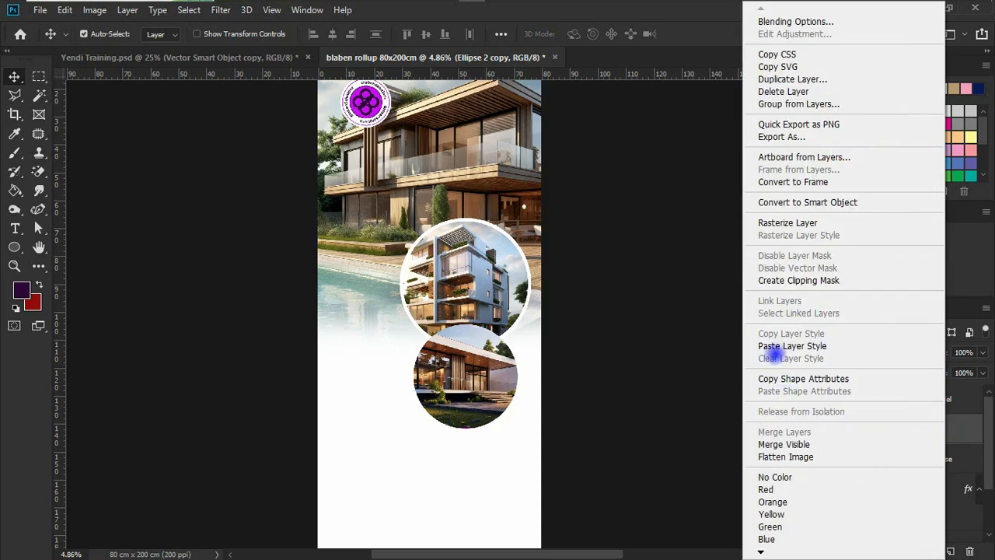
left_click(808, 345)
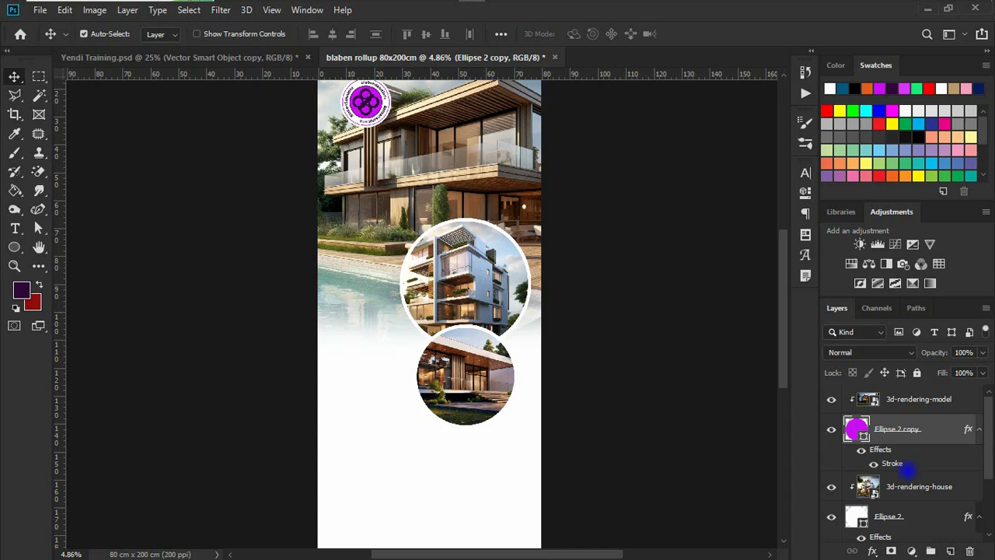
Select the circle and photo layers from 3d-rendering-model to Ellipse 2 and group them as Group 1
left_click(896, 513)
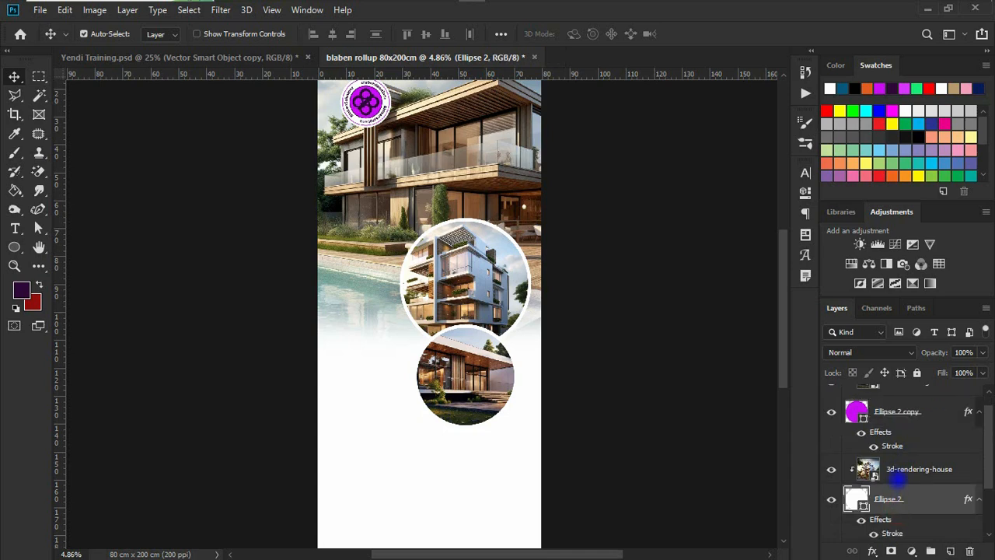
scroll(911, 452, "up", 1)
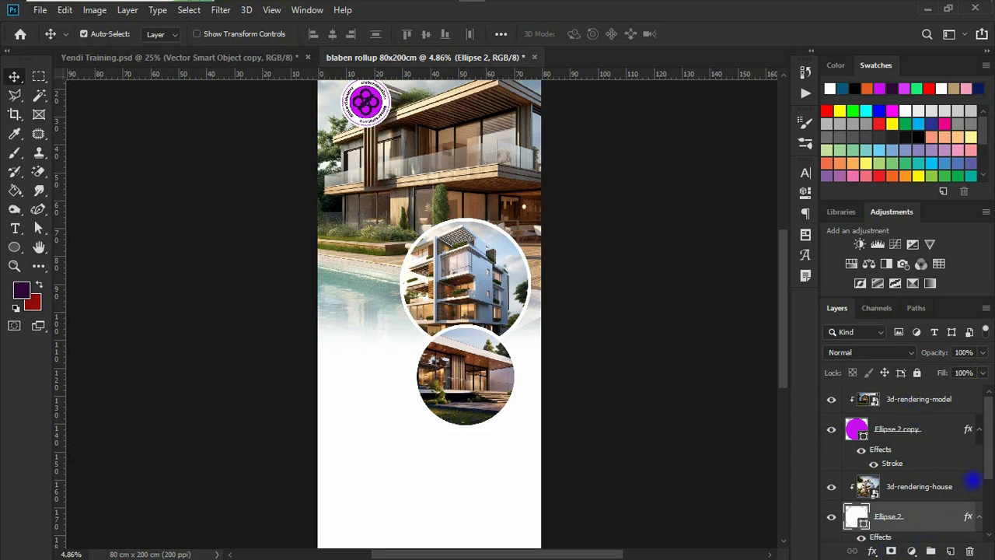
scroll(981, 439, "down", 3)
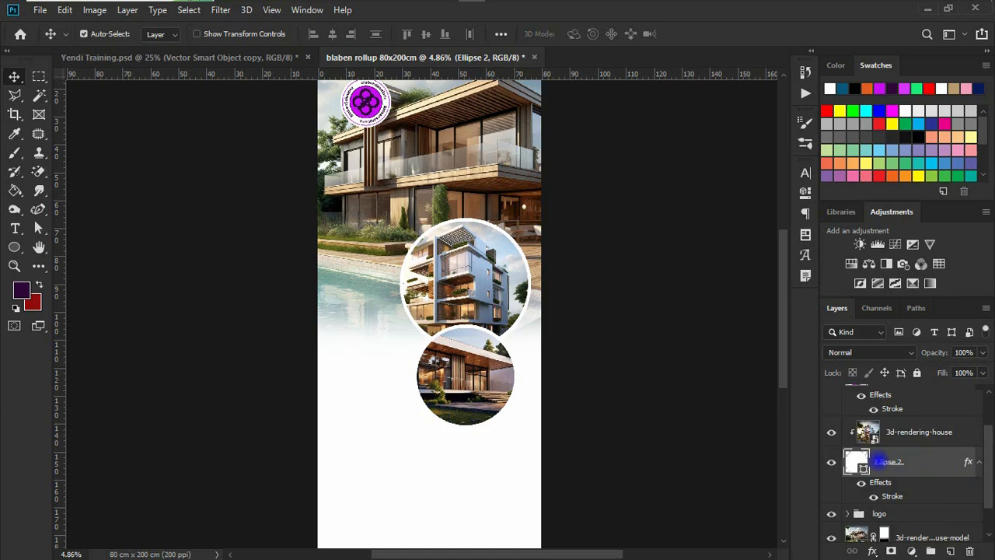
scroll(894, 461, "up", 3)
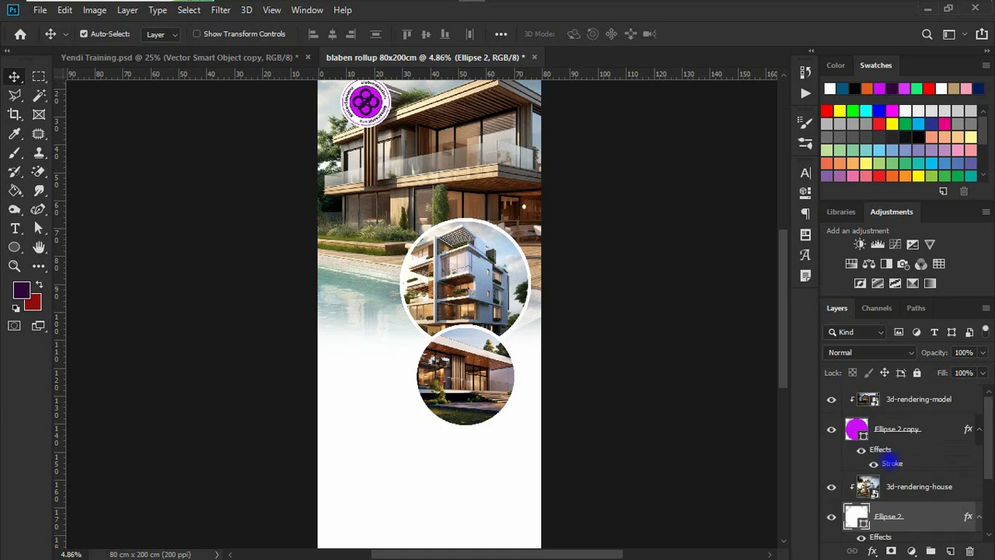
left_click(900, 402, "shift")
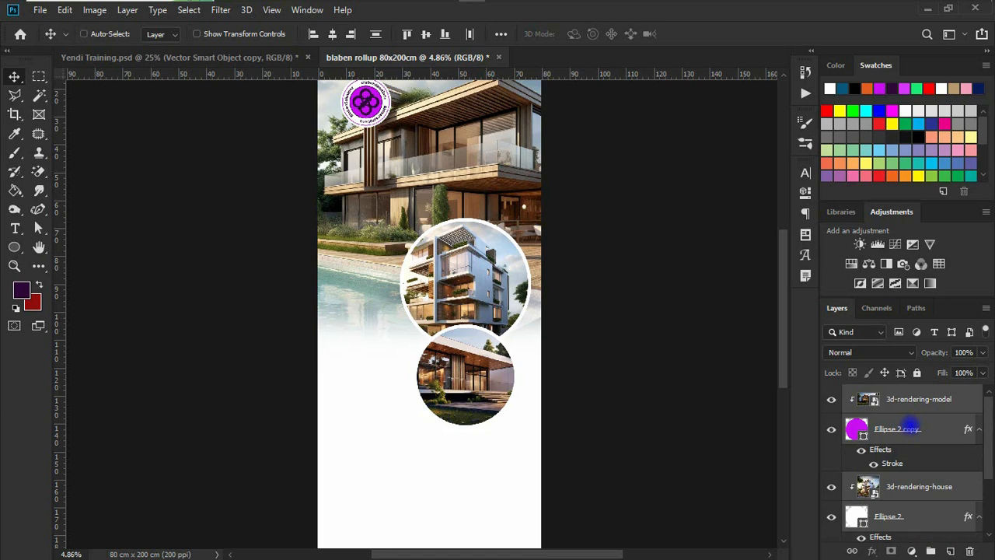
key("ctrl+g")
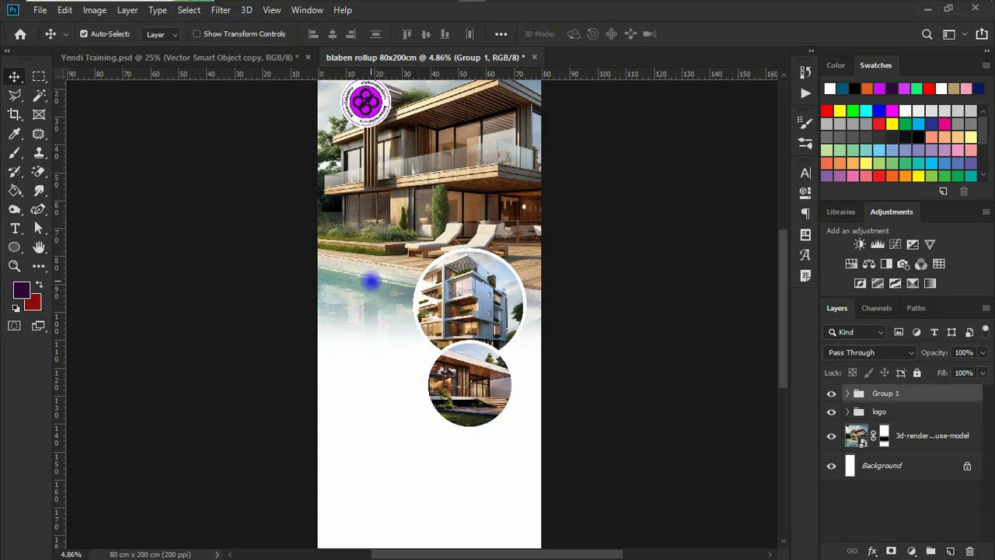
mouse_move(563, 2)
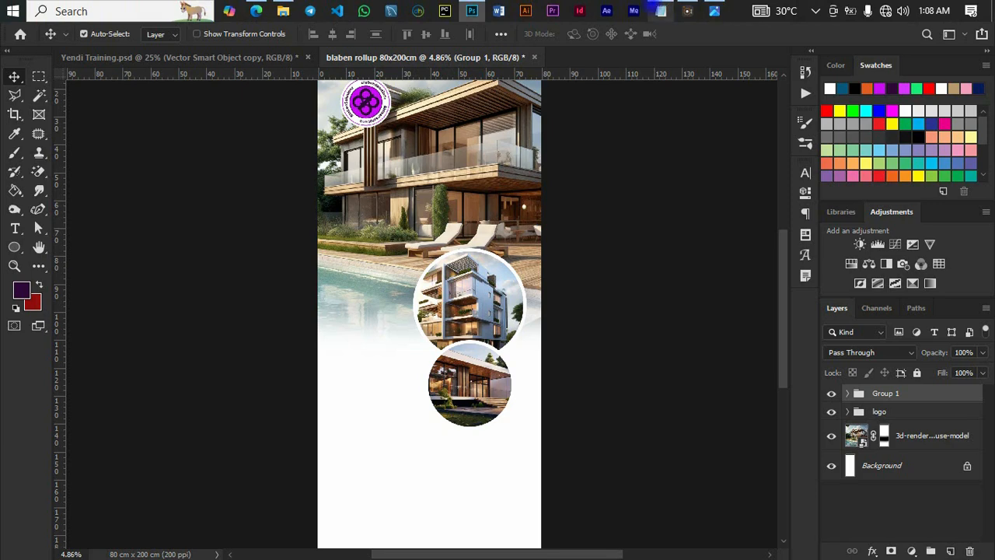
left_click(660, 11)
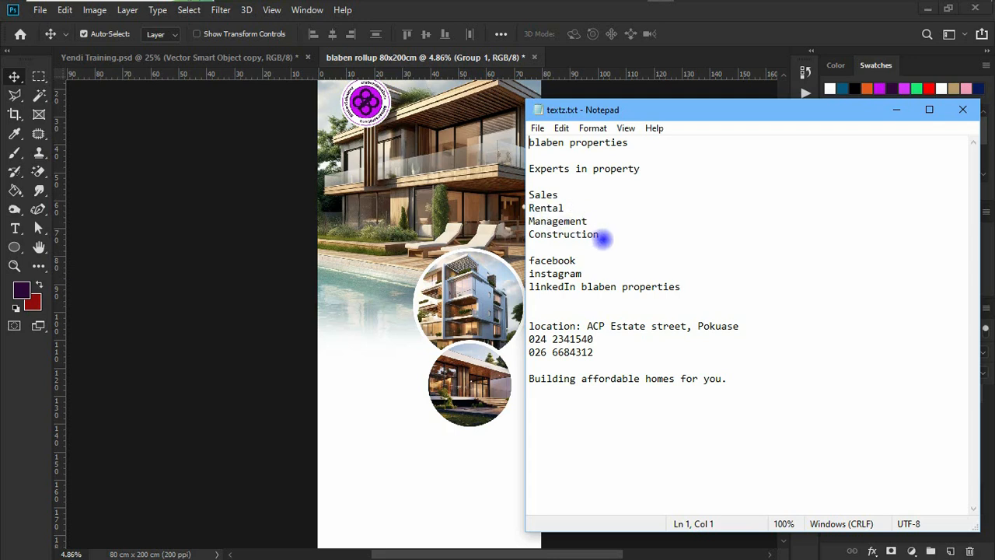
Select the Sales to Construction lines in textz.txt, then return to Photoshop's Type tool
left_click_drag(600, 236, 531, 196)
key("ctrl+c")
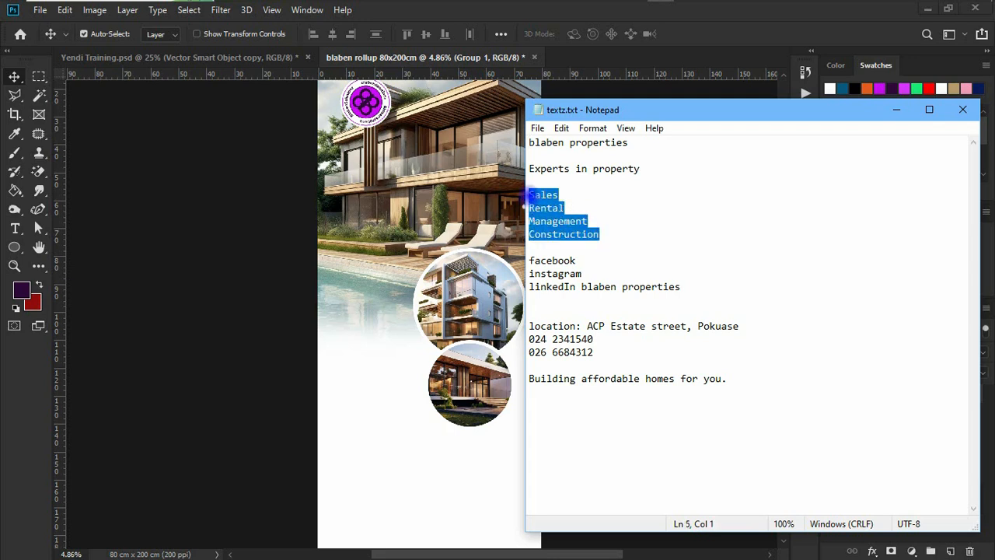
left_click(886, 112)
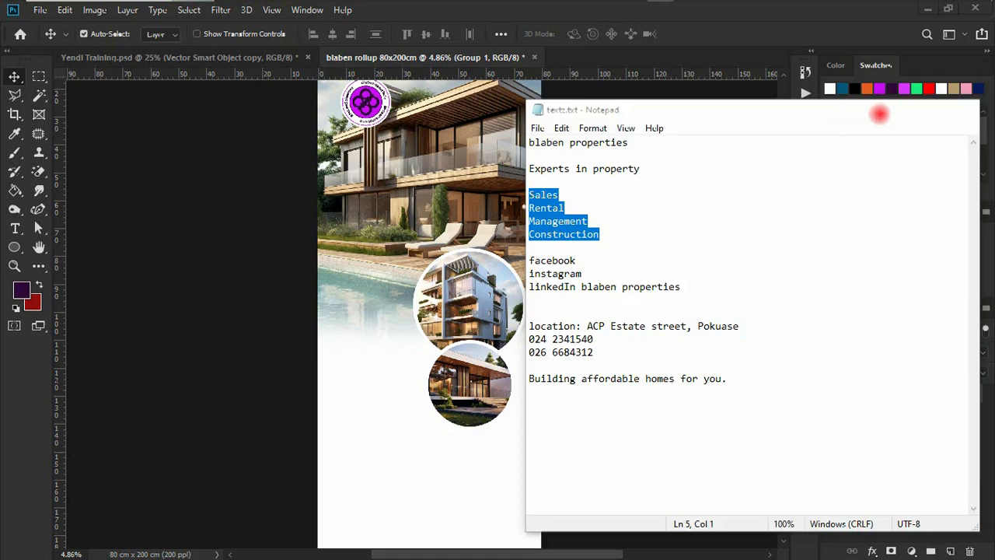
left_click(15, 228)
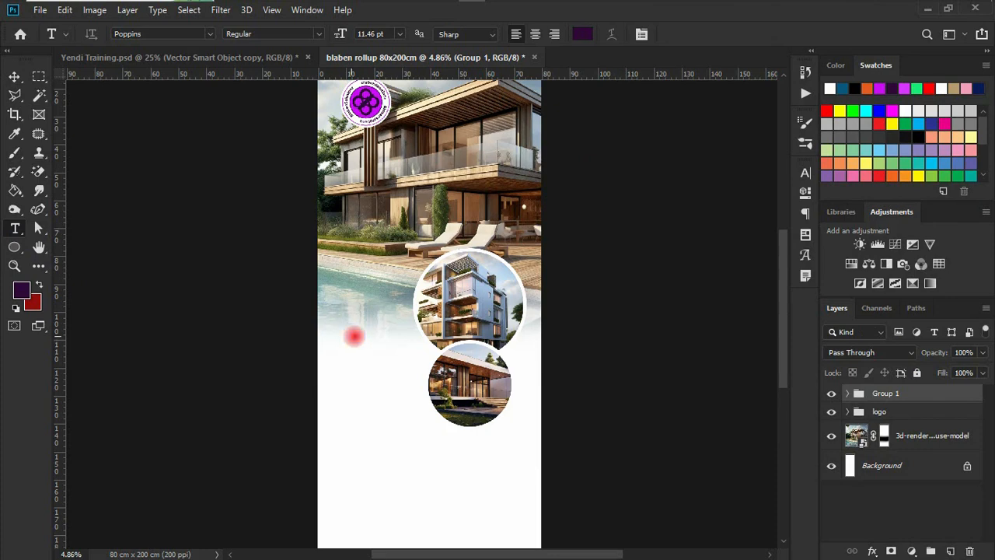
Start a text layer left of the lower circle in Losta Masta at 134.46 pt
left_click(351, 334)
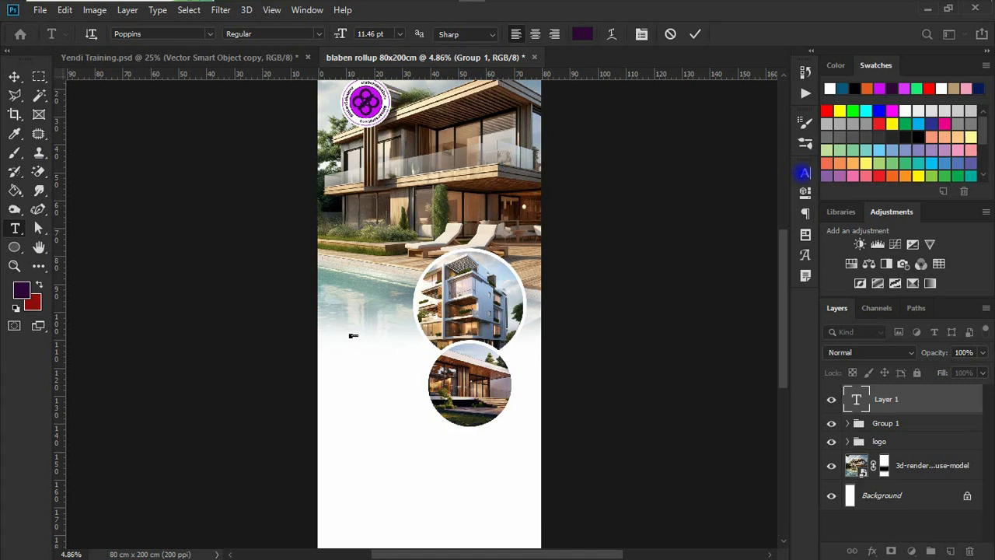
left_click(806, 173)
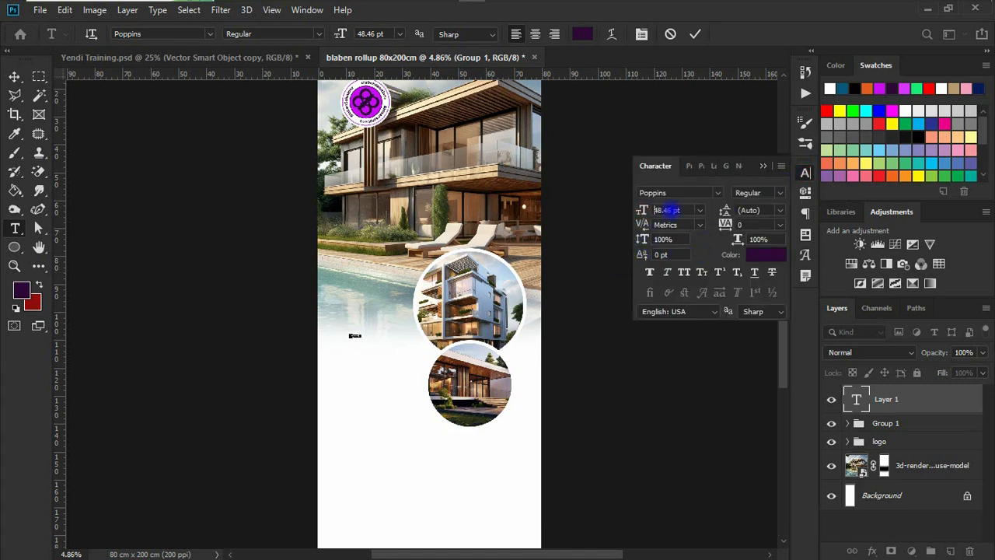
left_click_drag(642, 210, 700, 204)
left_click(718, 190)
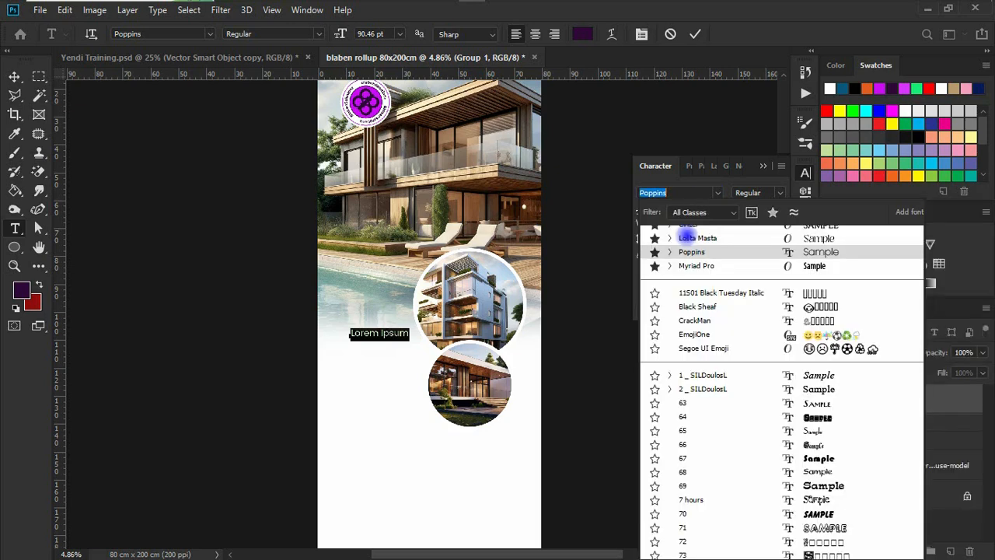
left_click(688, 238)
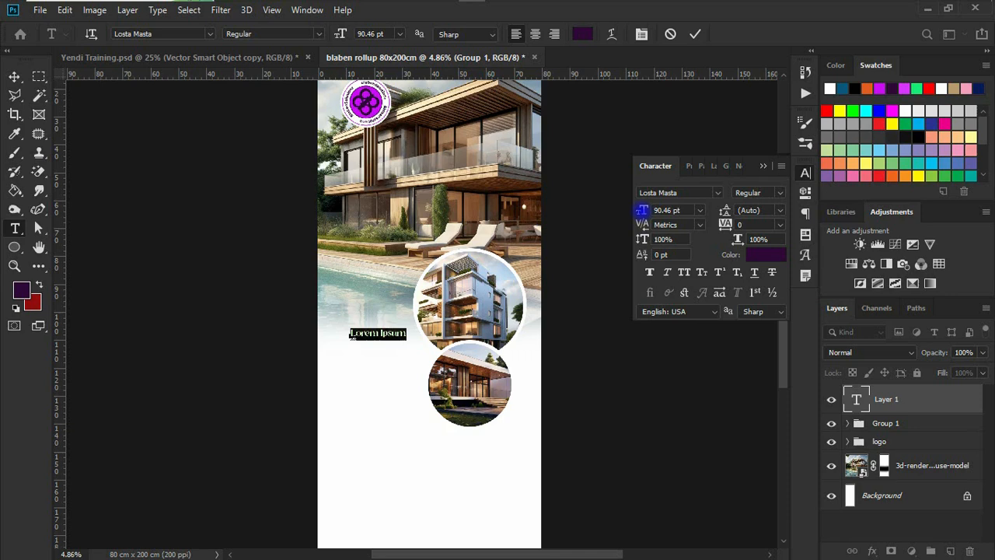
left_click_drag(642, 210, 669, 210)
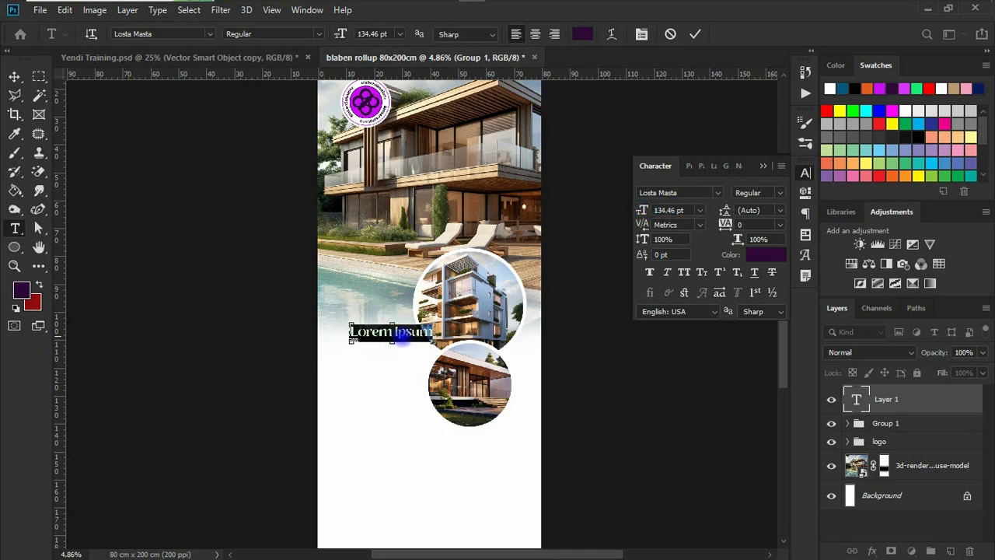
left_click_drag(405, 332, 389, 332)
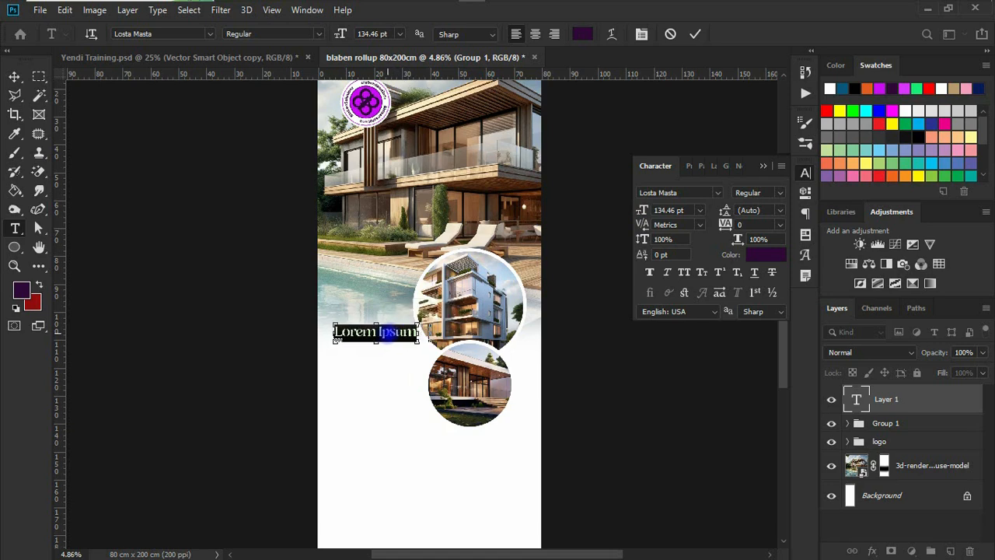
Paste the four service lines into the text layer and commit it
key("ctrl+v")
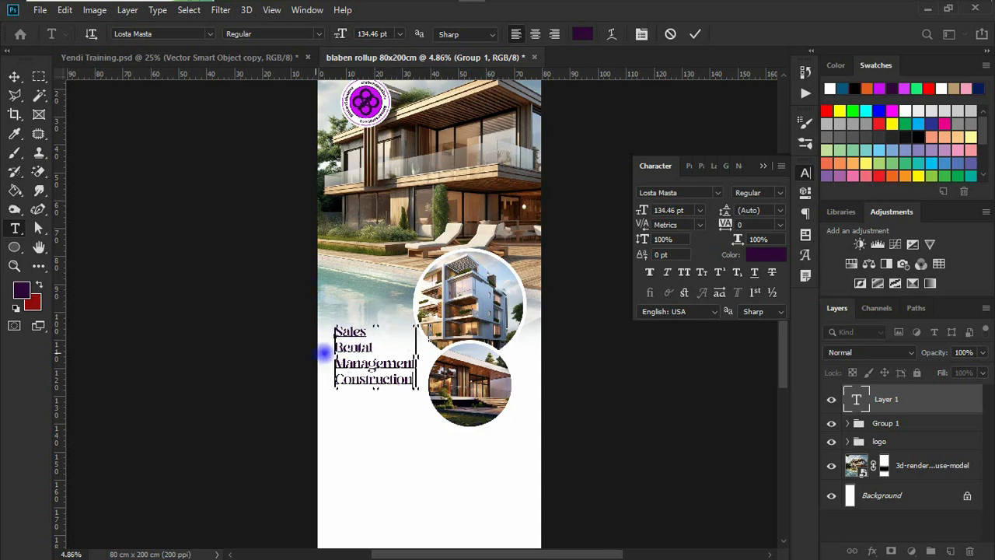
left_click(14, 76)
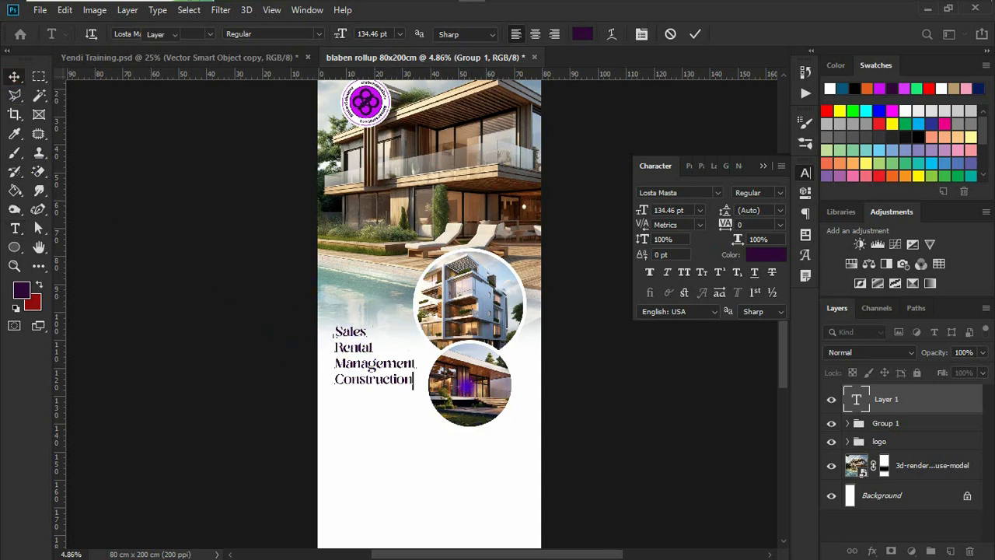
scroll(382, 391, "up", 1)
left_click_drag(377, 430, 380, 446)
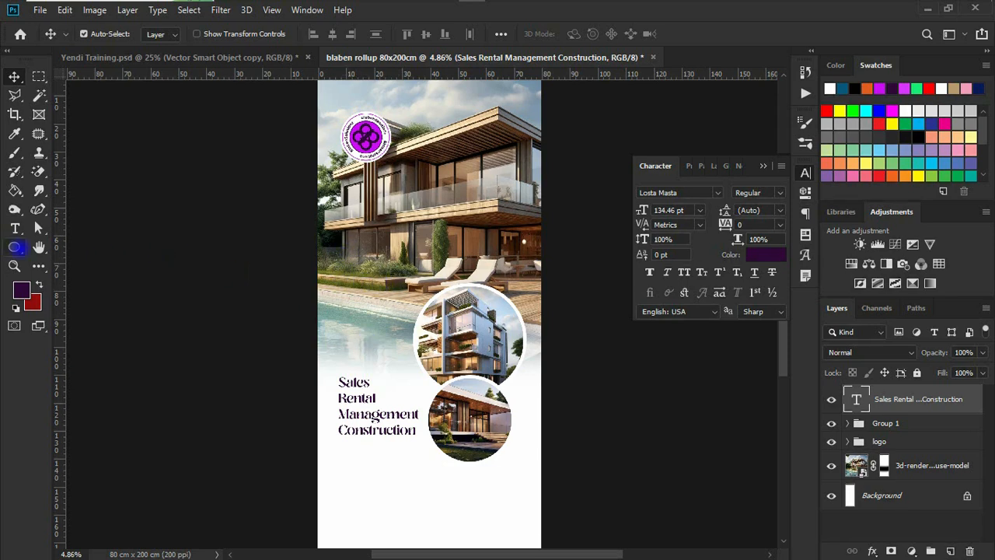
left_click(14, 246)
Draw a rectangle over the pool area with no stroke and a magenta fill
left_click(85, 249)
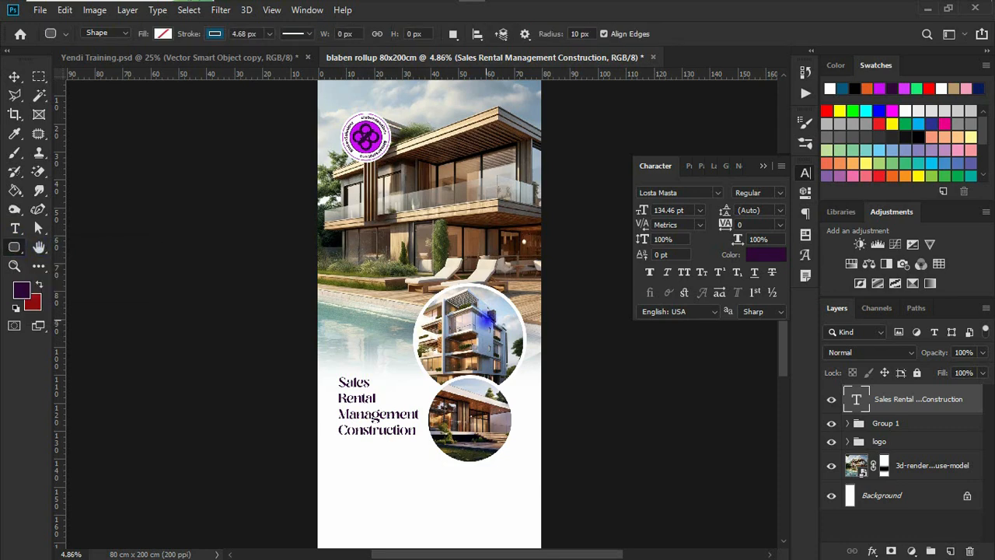
left_click_drag(338, 317, 412, 348)
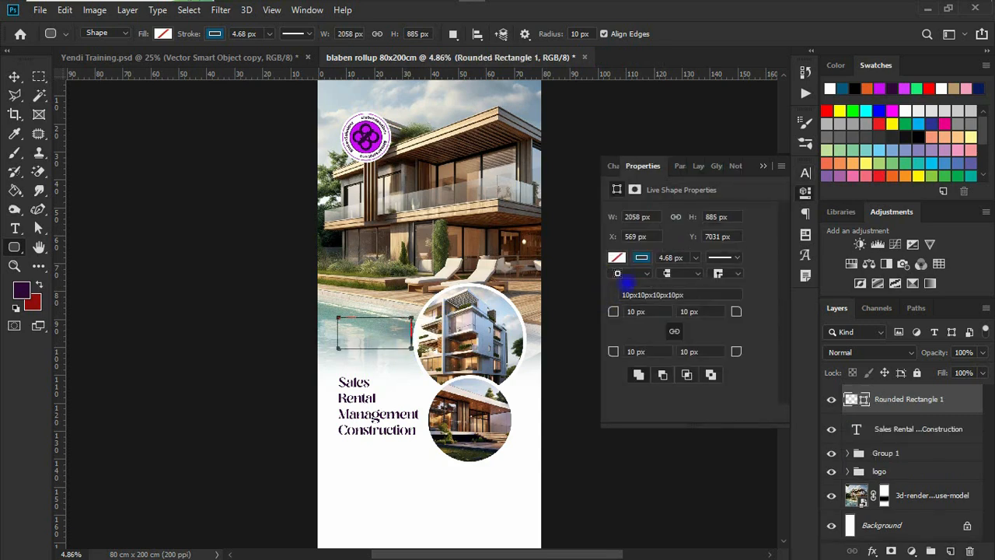
left_click(641, 256)
left_click(625, 286)
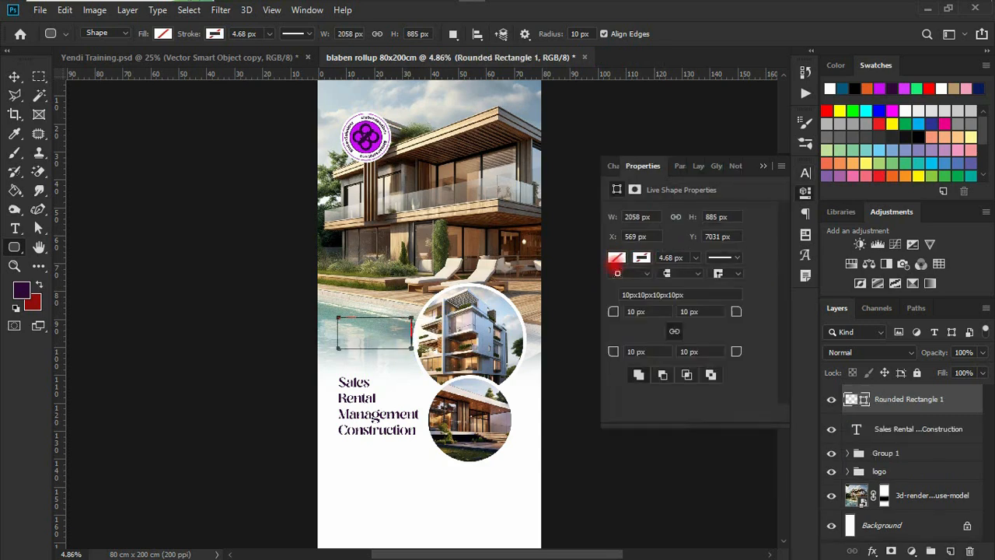
left_click(641, 257)
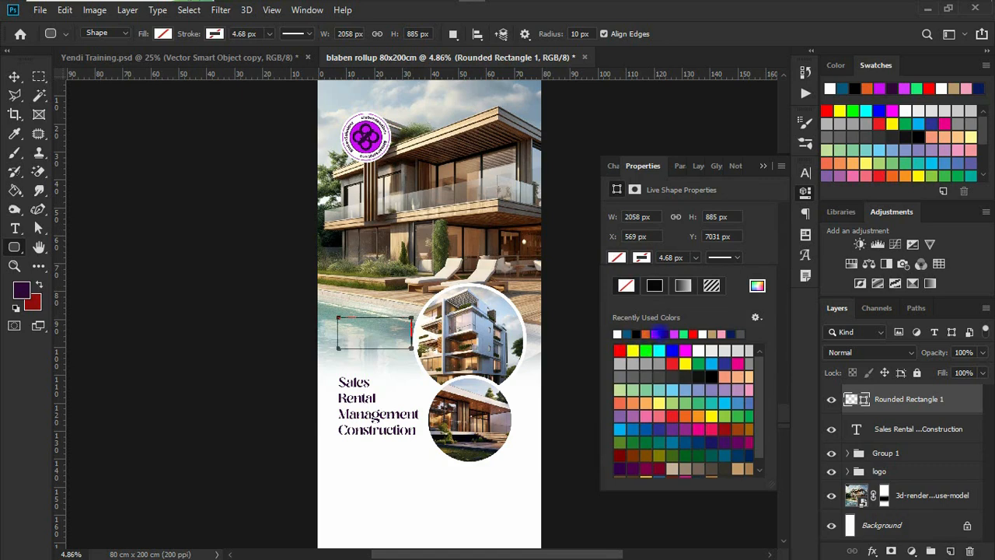
left_click(659, 334)
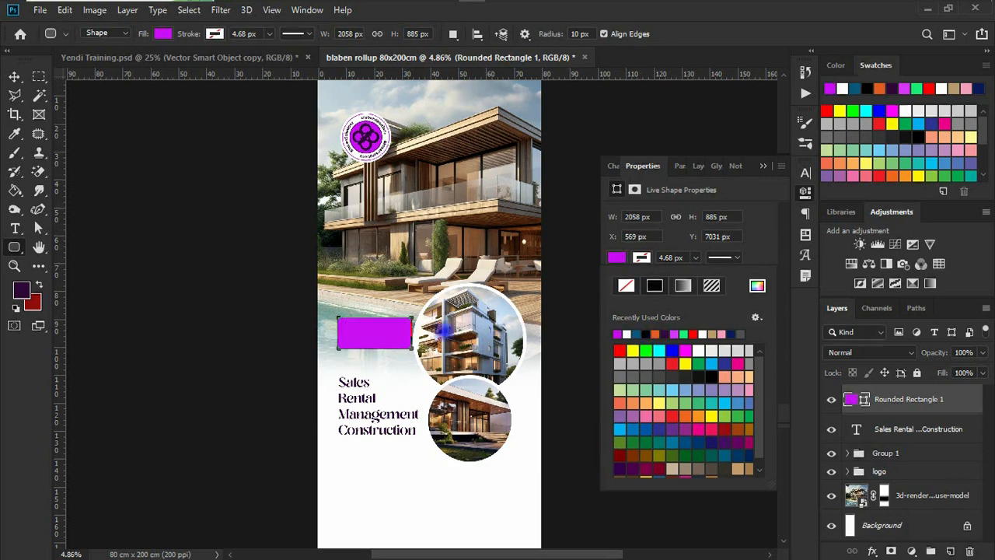
left_click(715, 277)
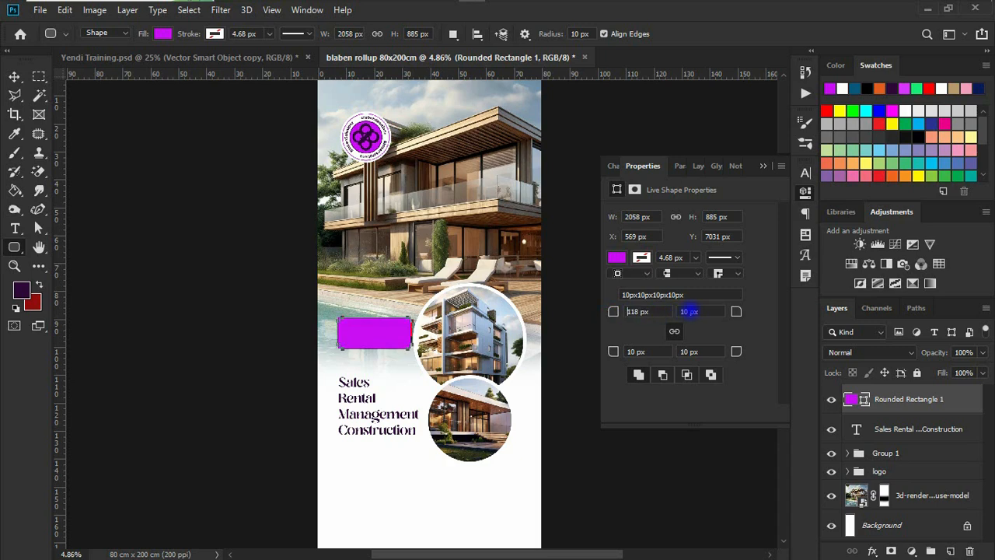
Round the rectangle's corners to 320 px, nudge the pill, and drag a service-list copy onto it
left_click_drag(691, 310, 750, 302)
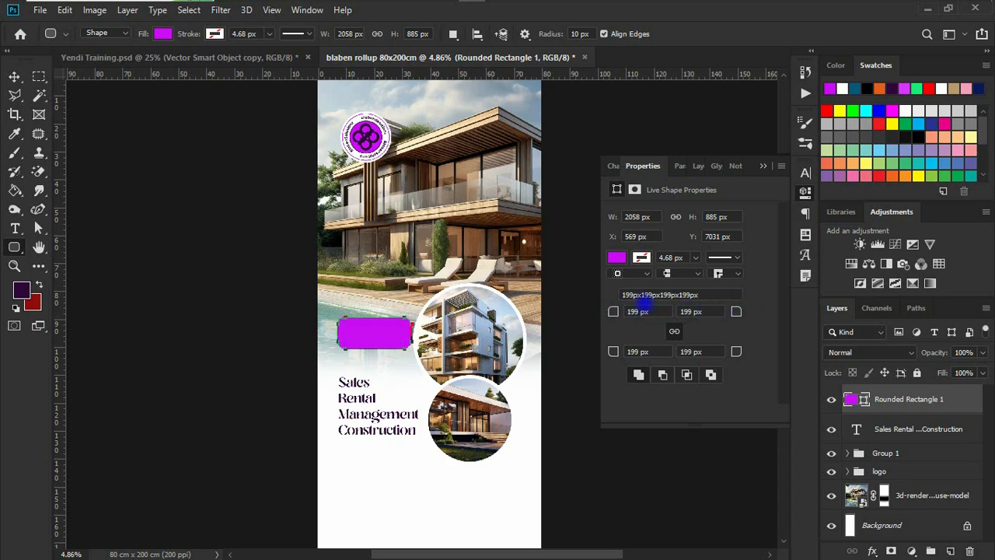
left_click_drag(613, 311, 694, 311)
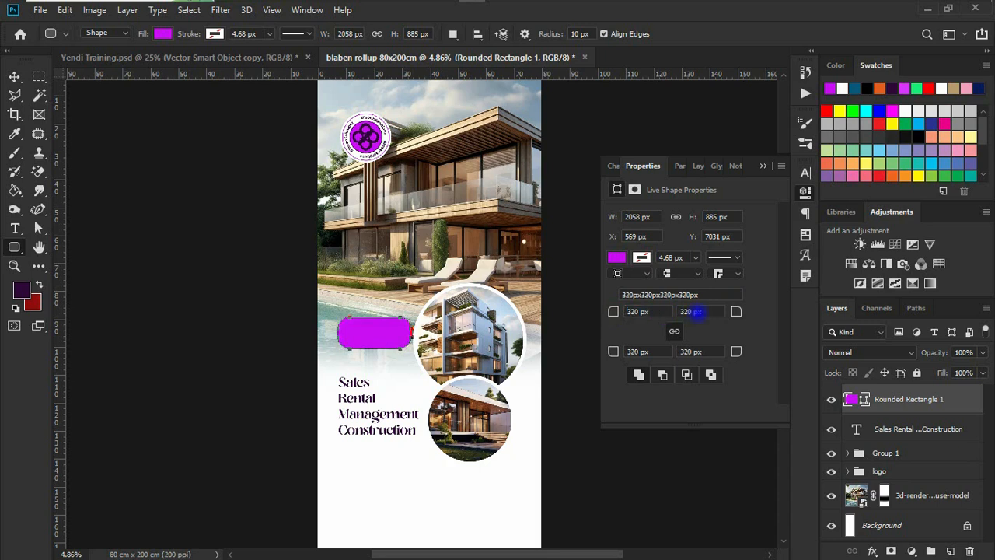
left_click(14, 75)
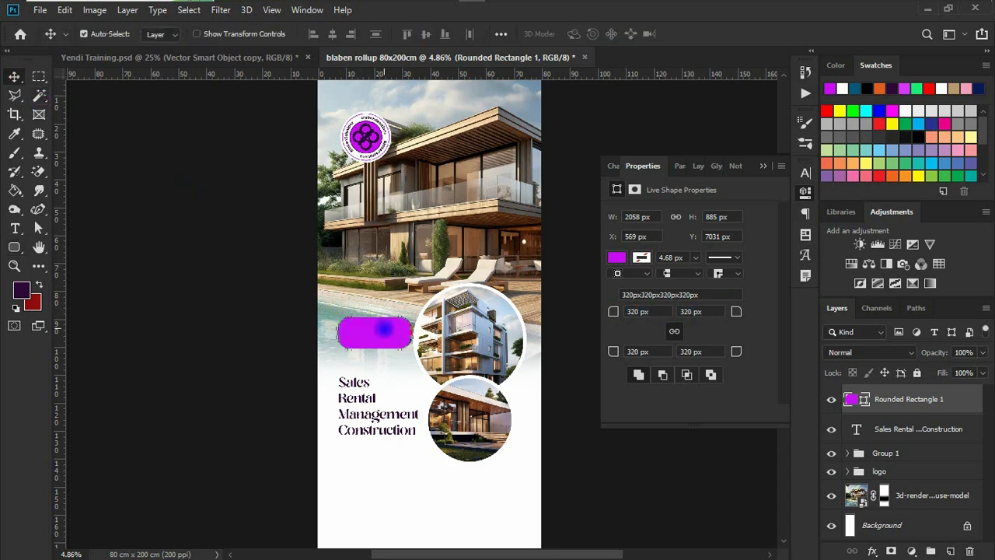
left_click_drag(382, 330, 386, 336)
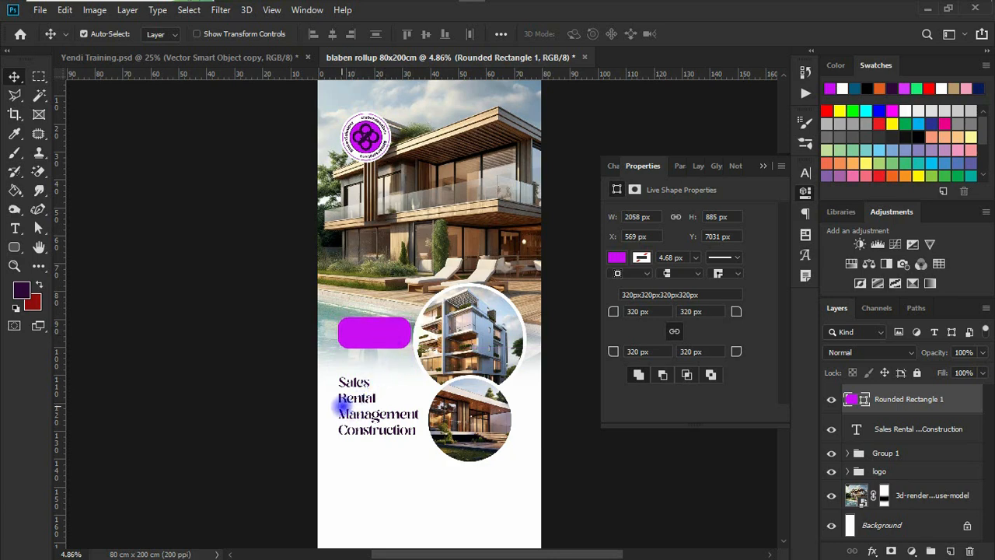
left_click_drag(345, 397, 363, 325)
Move the pill below the service text layers and select 'Experts in property' in the notes
left_click_drag(904, 427, 899, 394)
left_click_drag(876, 428, 877, 470)
double_click(358, 343)
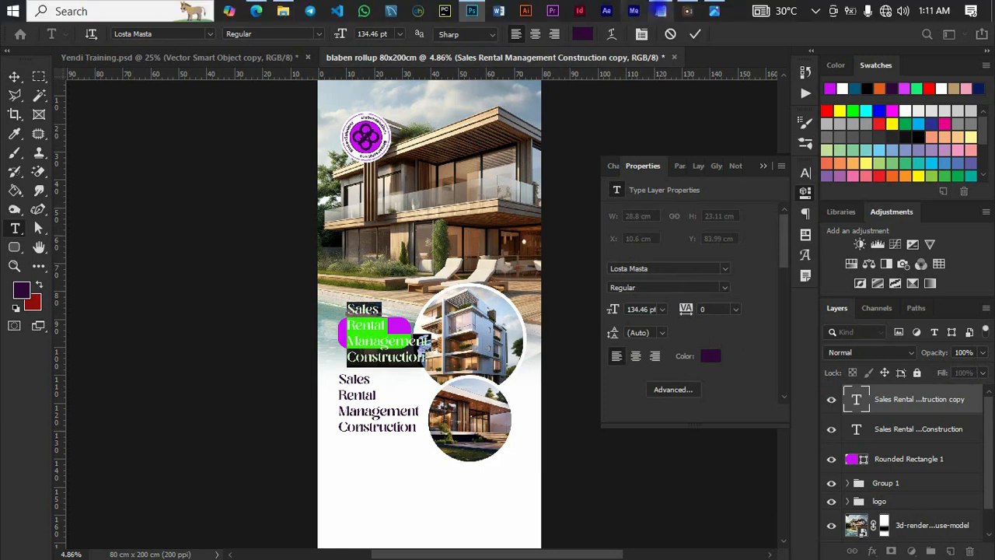
left_click(661, 11)
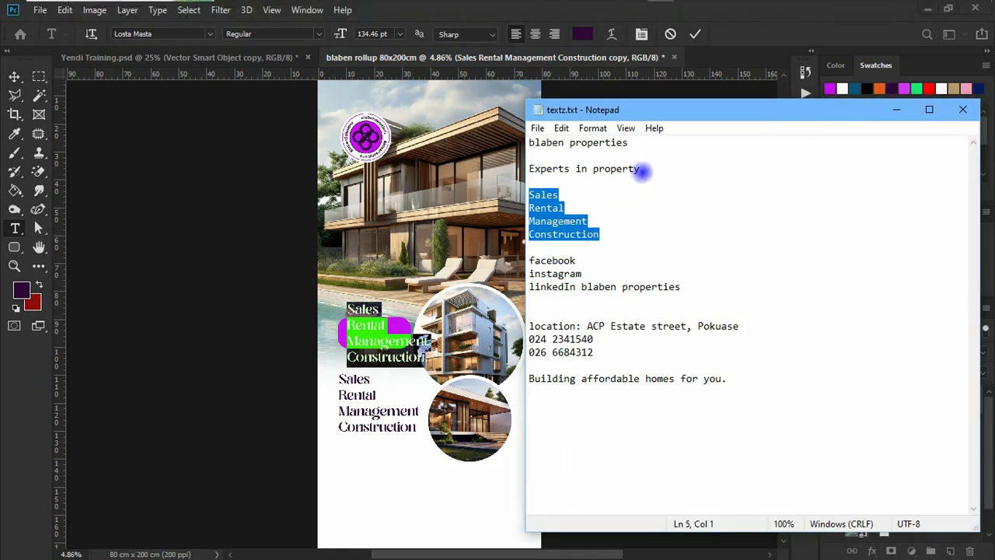
left_click_drag(644, 171, 514, 171)
key("ctrl+c")
left_click(377, 339)
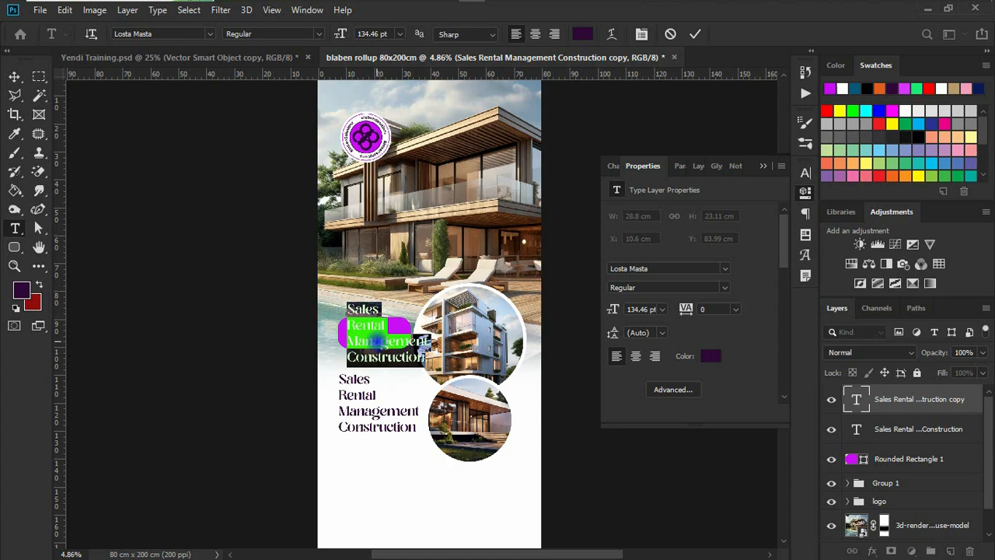
Replace the copied text with 'Experts in property' on two lines and move it onto the pill
key("ctrl+v")
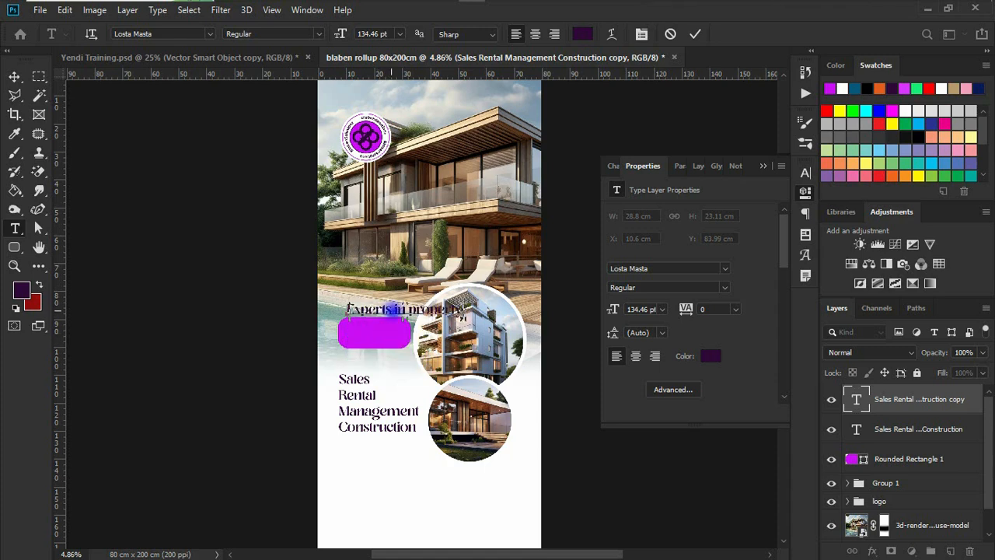
left_click(409, 313)
key("Return")
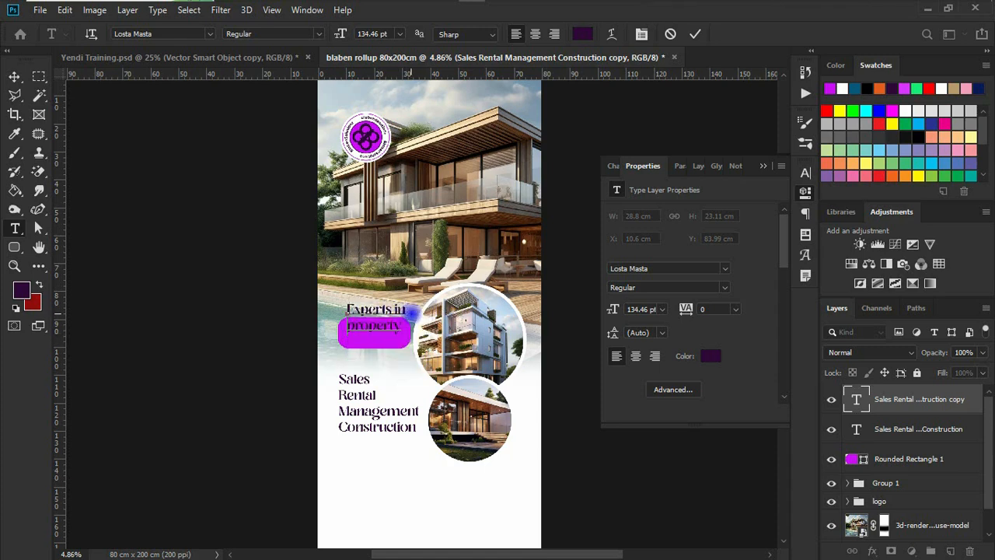
left_click(14, 76)
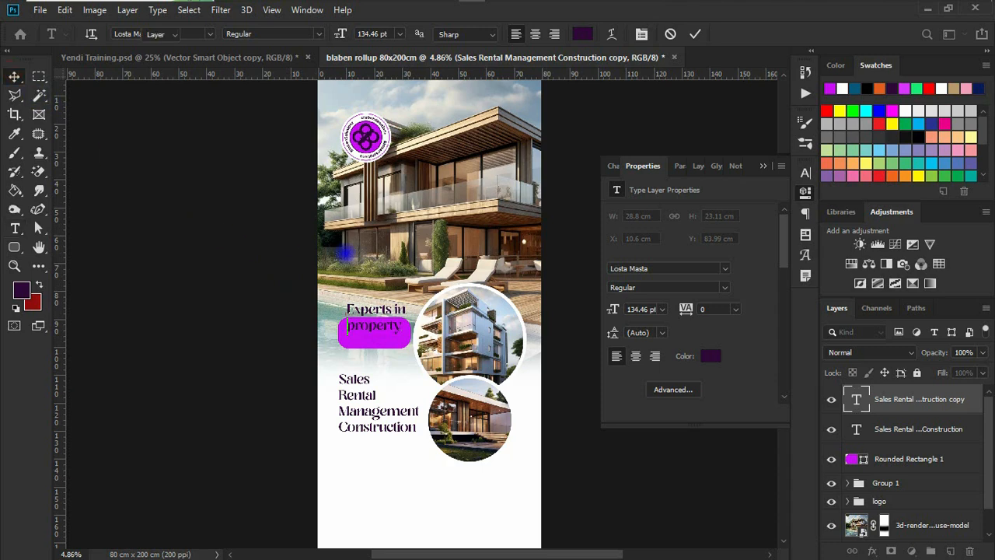
left_click_drag(374, 324, 373, 340)
left_click(805, 173)
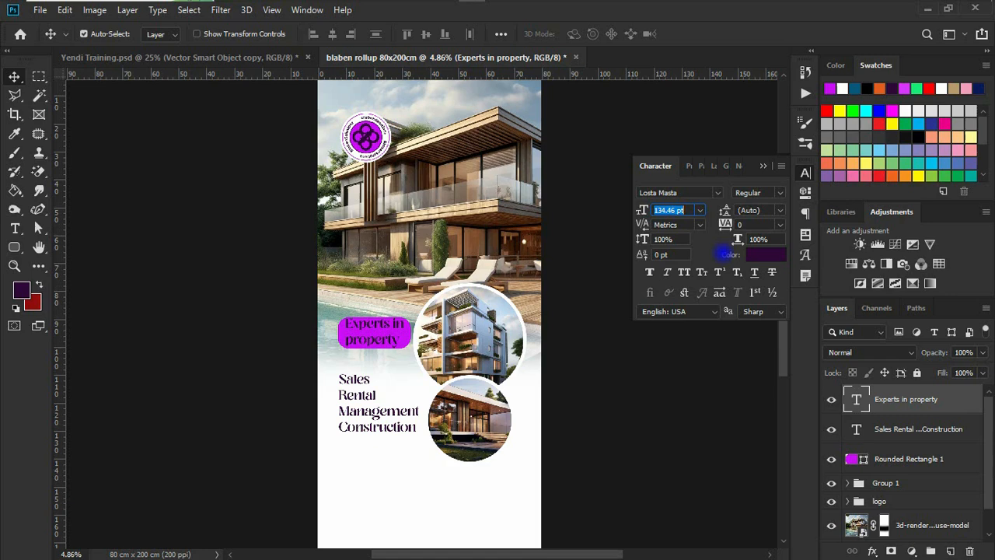
Set the heading's leading to 127.64 pt and colour it white, keeping the pill magenta
left_click_drag(724, 210, 725, 210)
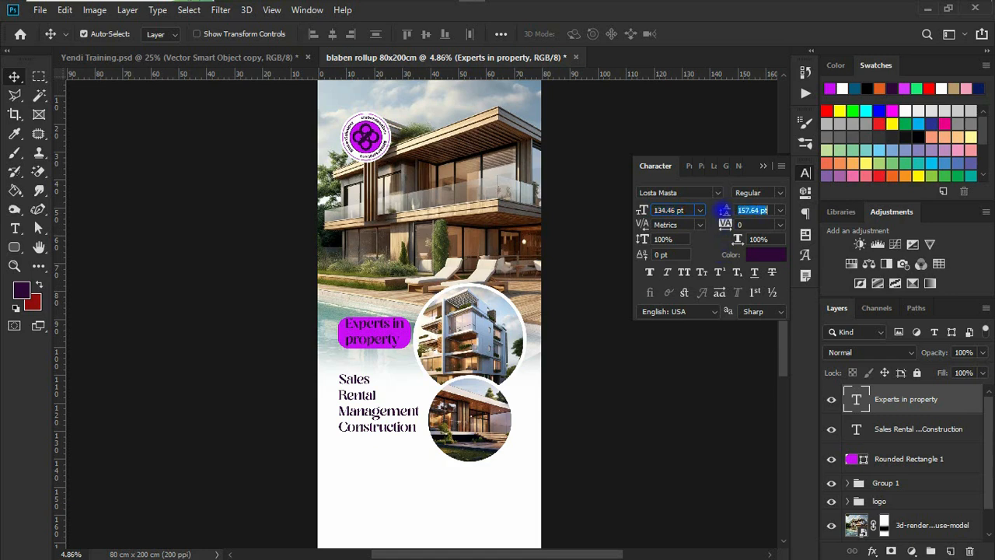
left_click(765, 254)
left_click(364, 473)
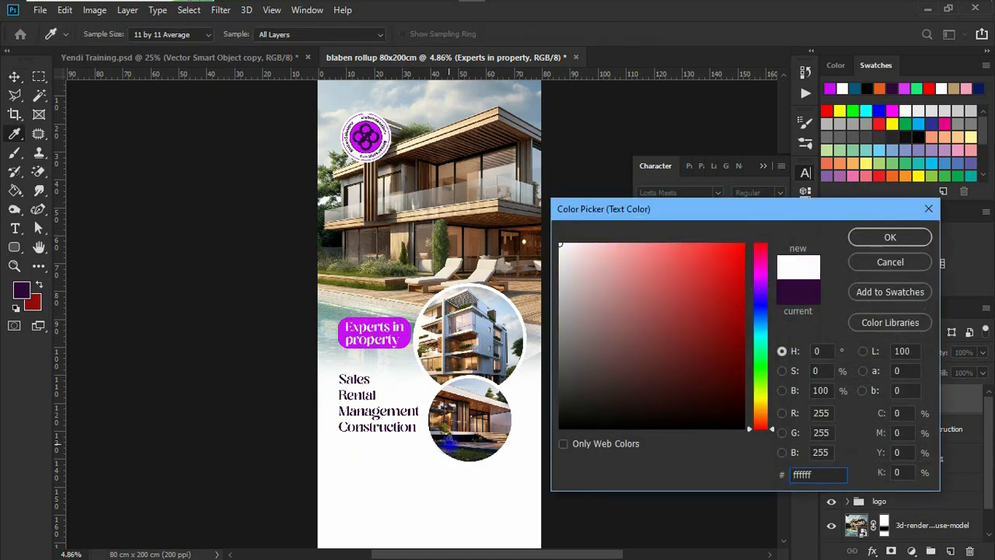
left_click(890, 237)
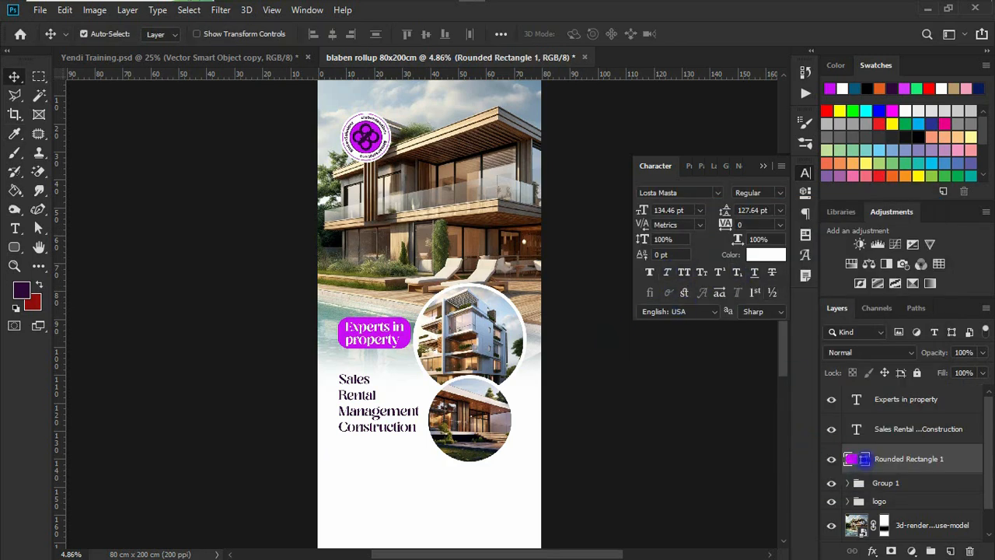
double_click(863, 459)
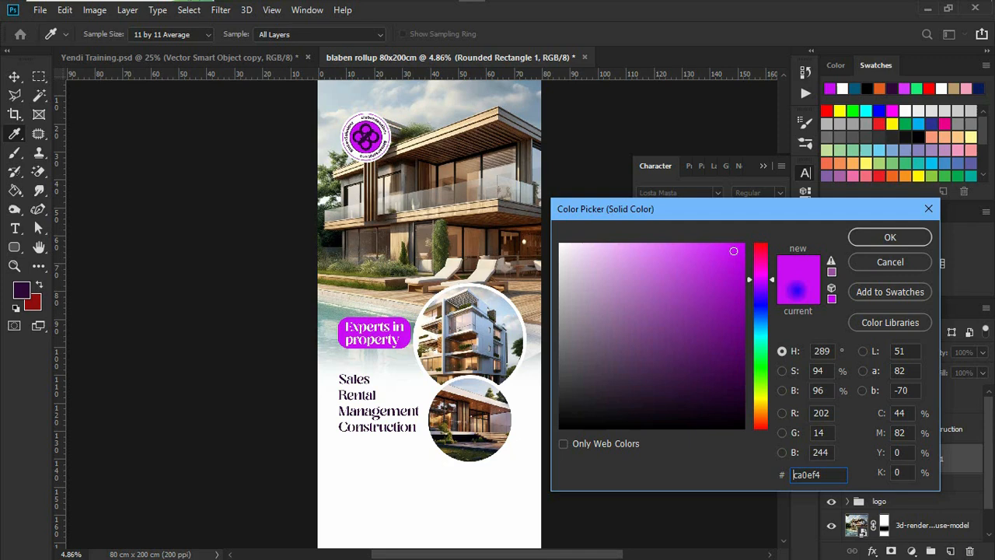
left_click(890, 237)
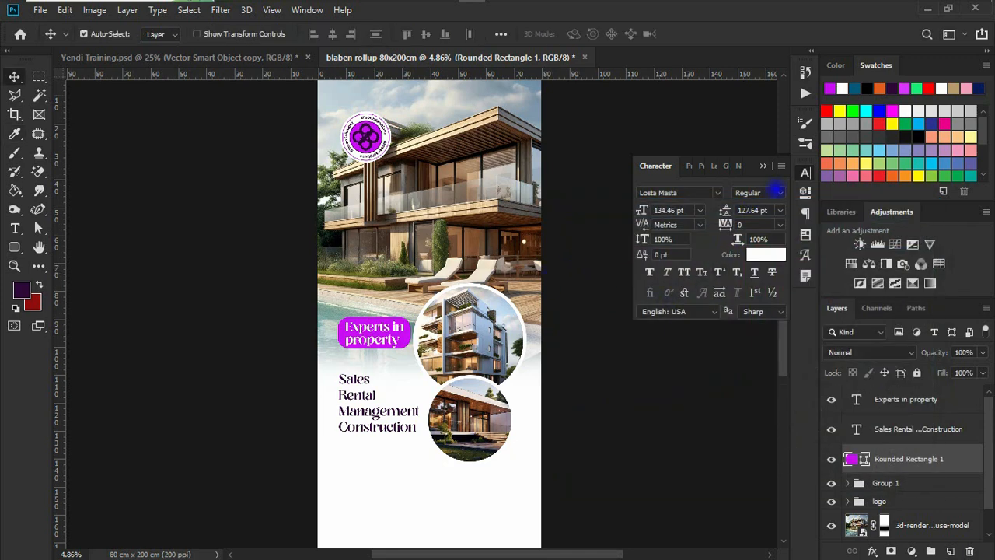
left_click(806, 192)
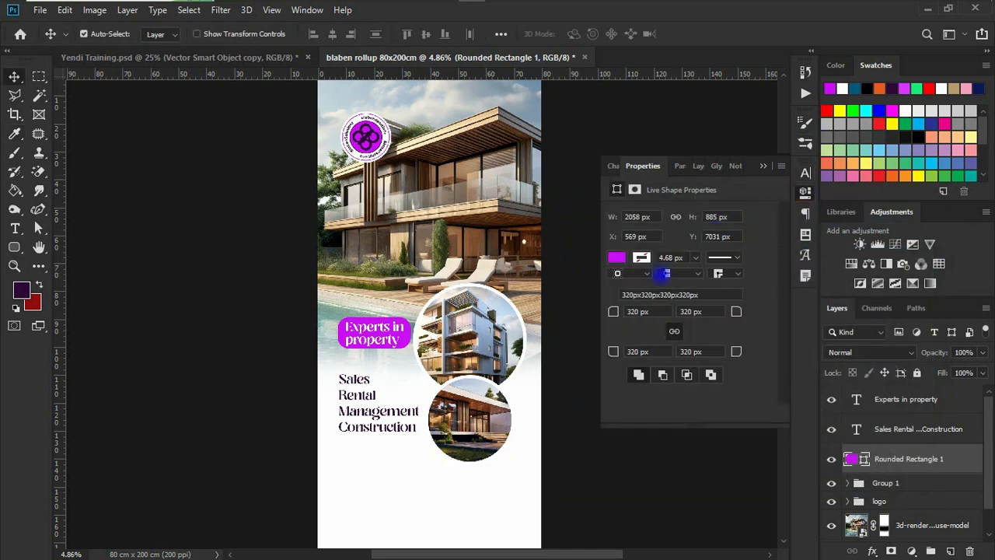
Square the heading box's corners, make it taller, and duplicate it below the heading
left_click_drag(613, 310, 544, 332)
left_click_drag(613, 311, 156, 298)
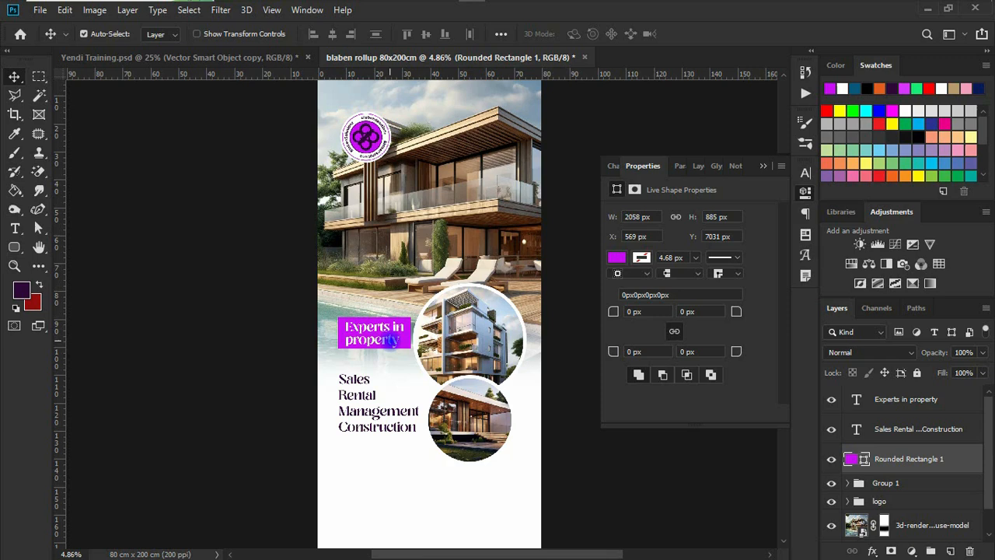
key("ctrl+t")
left_click_drag(375, 348, 375, 355)
key("Return")
left_click_drag(375, 341, 455, 464)
Stretch the duplicate over the service list below Group 1, round it, and fill it #ceadd6
key("ctrl+t")
left_click_drag(413, 437, 410, 428)
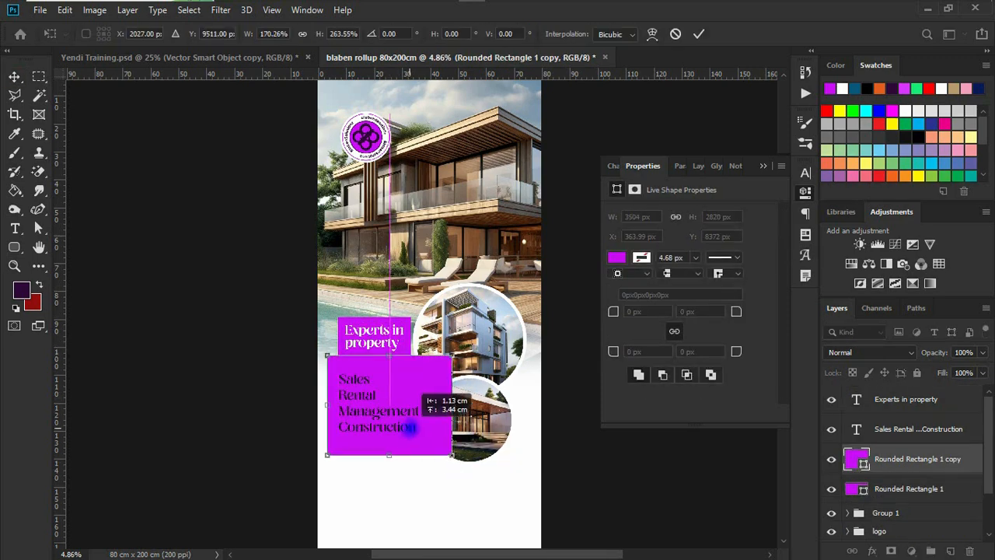
left_click_drag(452, 455, 441, 446)
key("Return")
left_click_drag(912, 459, 908, 521)
left_click_drag(399, 327, 395, 311)
left_click(917, 507)
left_click_drag(613, 311, 986, 322)
double_click(857, 506)
left_click(595, 273)
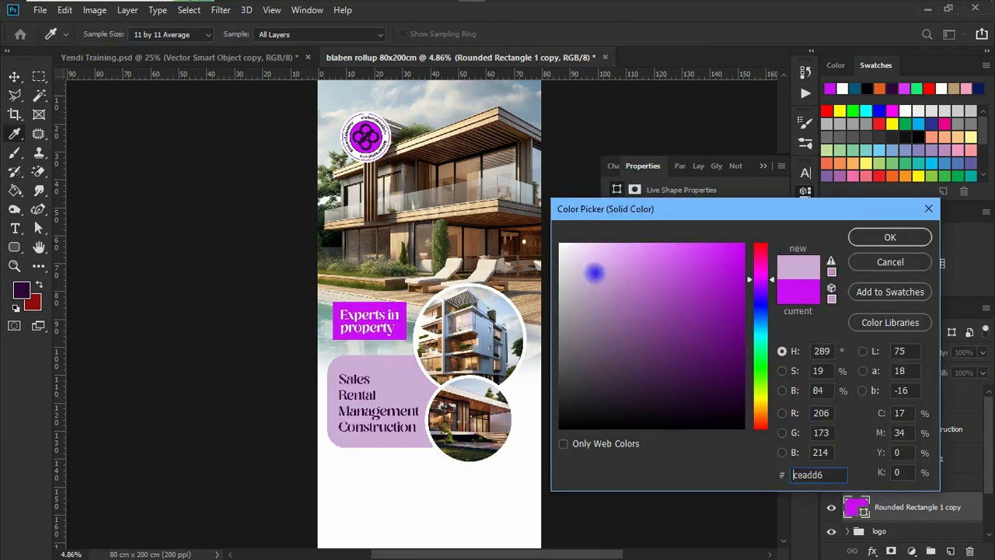
left_click(890, 237)
Round the heading box's corners again and shift the heading block down and right
left_click(917, 429)
left_click(909, 459)
left_click_drag(614, 311, 627, 311)
left_click(906, 400, "ctrl")
left_click_drag(395, 329, 402, 350)
left_click(917, 429)
Slightly resize the photo circles group with Free Transform
left_click(879, 481)
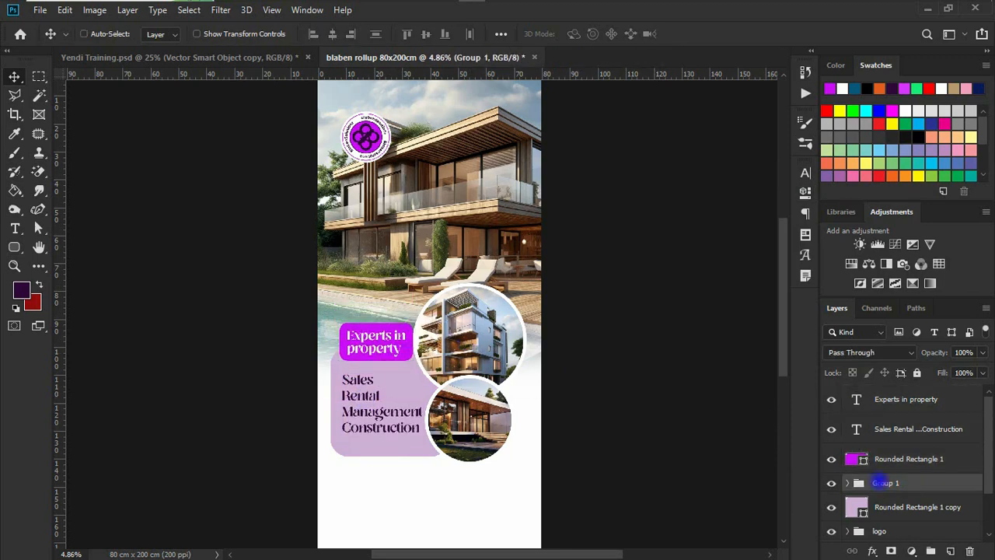
key("ctrl+t")
left_click_drag(488, 365, 493, 373)
key("Return")
Try an outside stroke on the services text, then discard it
left_click(366, 397, "ctrl")
left_click(872, 552)
left_click(888, 443)
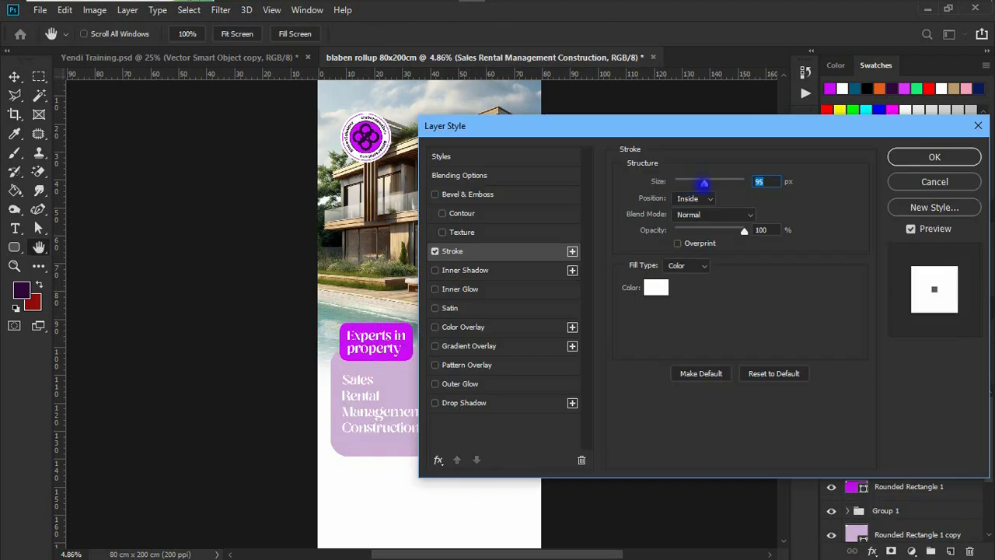
left_click(694, 198)
left_click(691, 210)
left_click_drag(704, 183, 671, 189)
left_click(935, 182)
Make the service list Losta Masta Bold at 142.46 pt
left_click(806, 173)
left_click(780, 193)
left_click(766, 251)
Extend the pale lilac panel slightly downward behind the service list
left_click(397, 451)
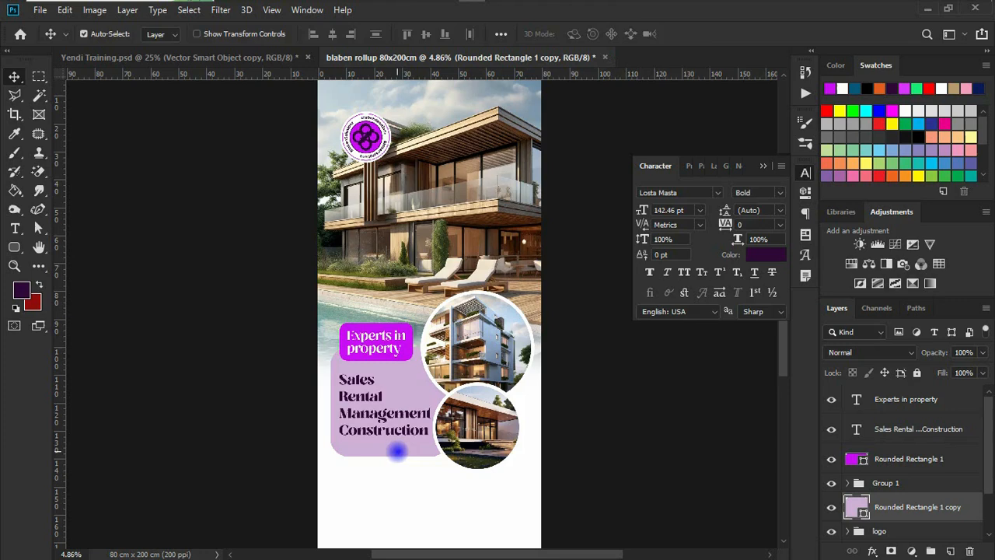
key("ctrl+t")
left_click_drag(391, 455, 391, 466)
key("Return")
scroll(425, 448, "down", 9)
scroll(424, 448, "up", 8)
left_click_drag(395, 405, 395, 401)
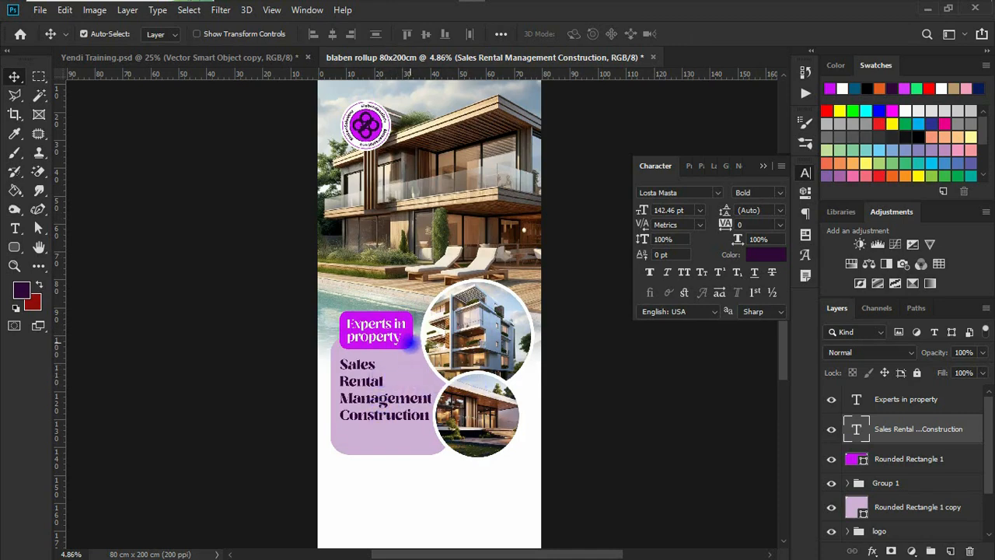
Recolour the 'Experts in property' heading box to dark purple 300839 after trying red alternatives
left_click(410, 333)
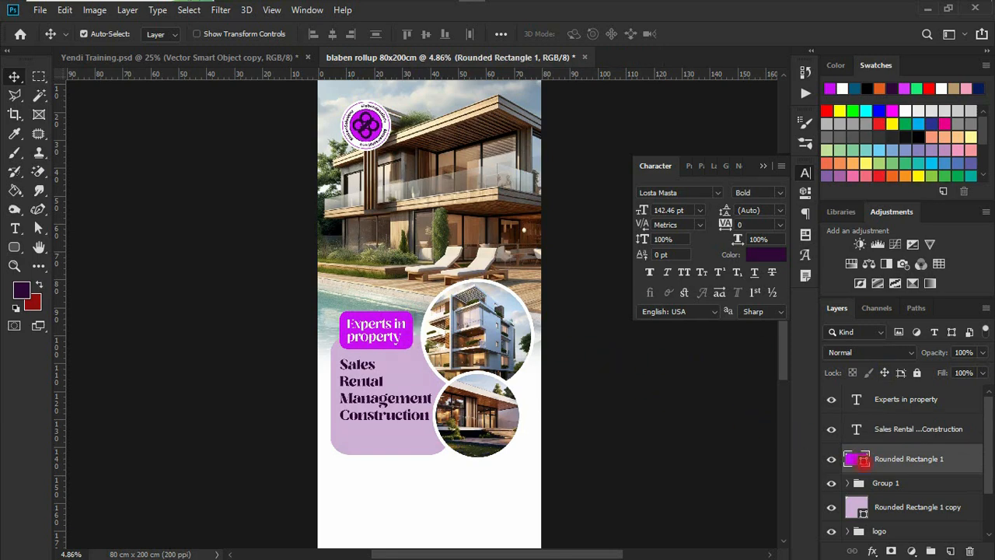
double_click(853, 459)
left_click_drag(733, 277, 722, 321)
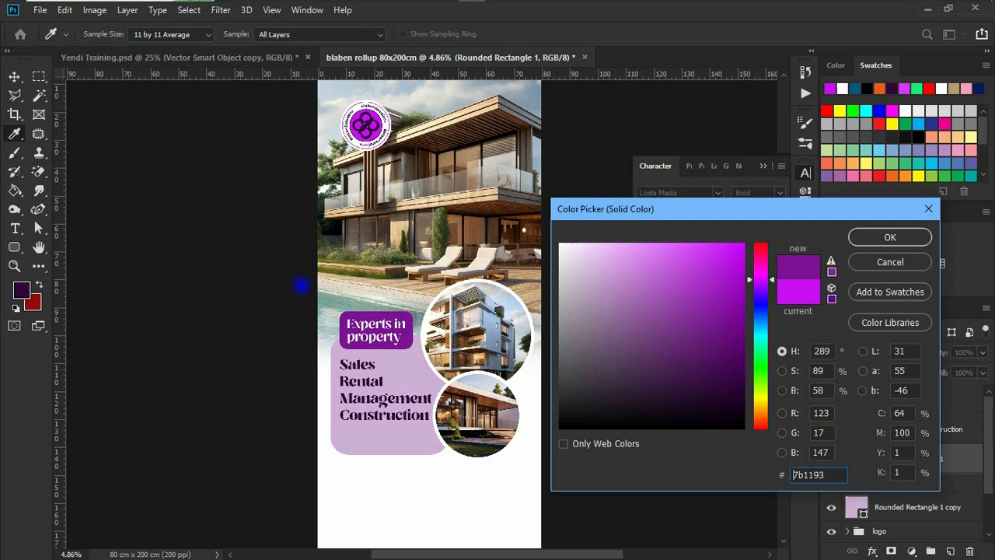
left_click(21, 290)
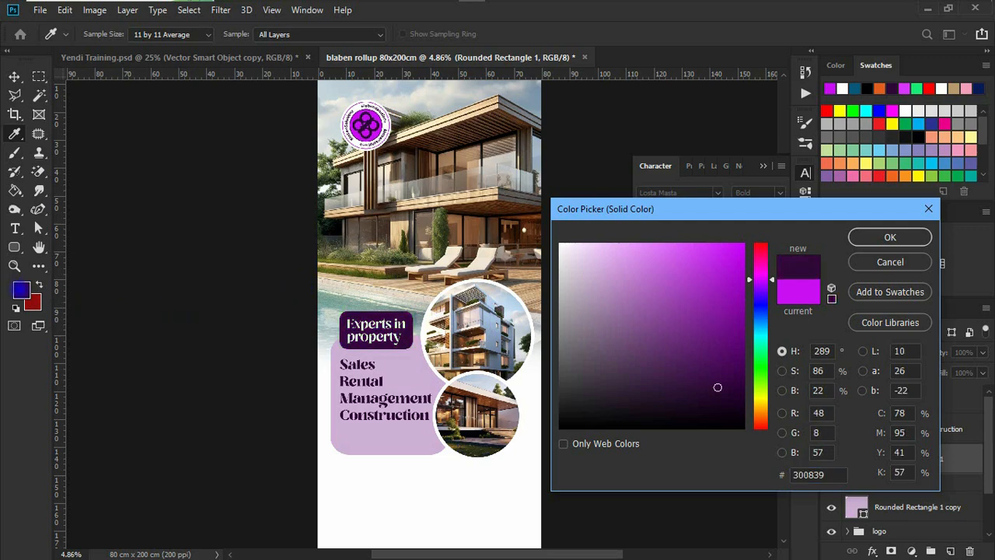
left_click(33, 304)
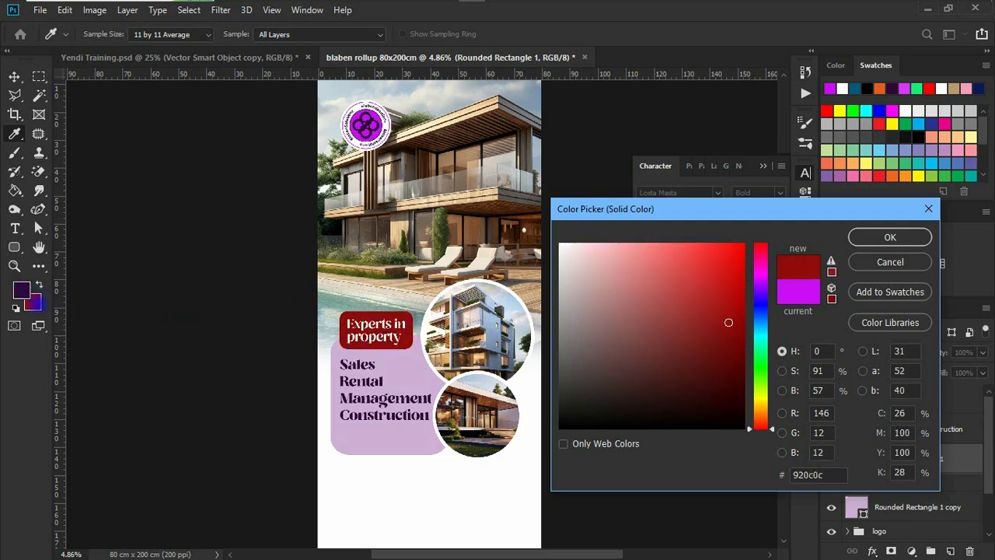
left_click_drag(692, 263, 872, 231)
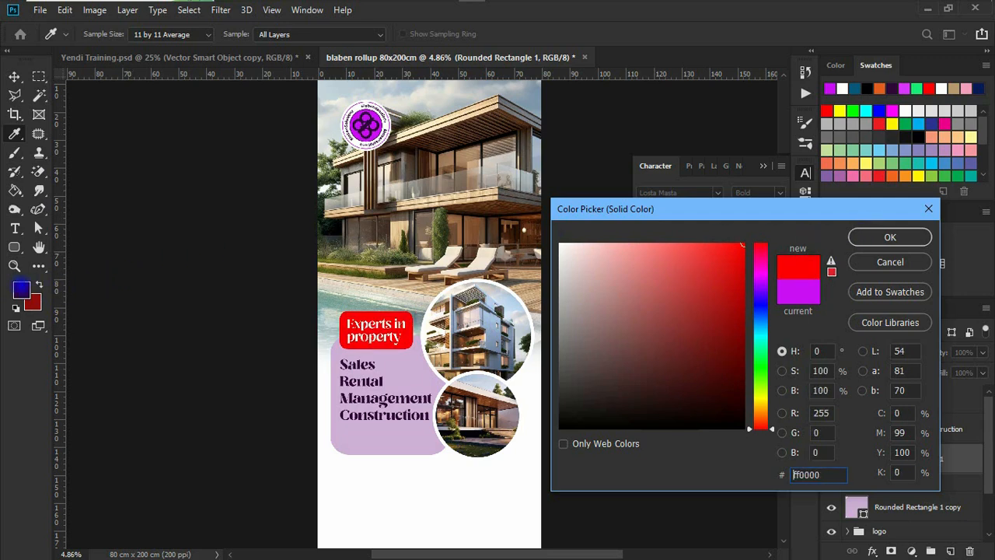
left_click(21, 288)
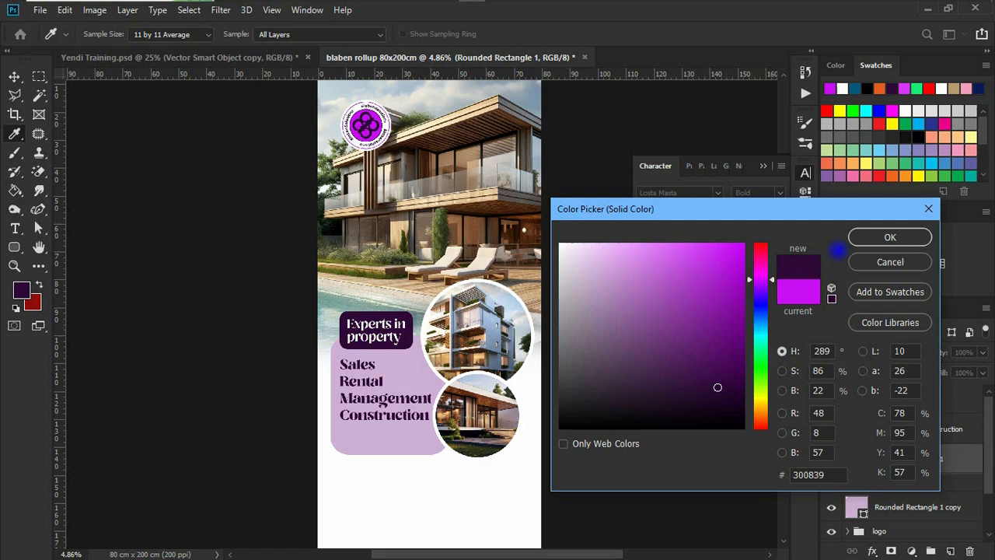
left_click(886, 237)
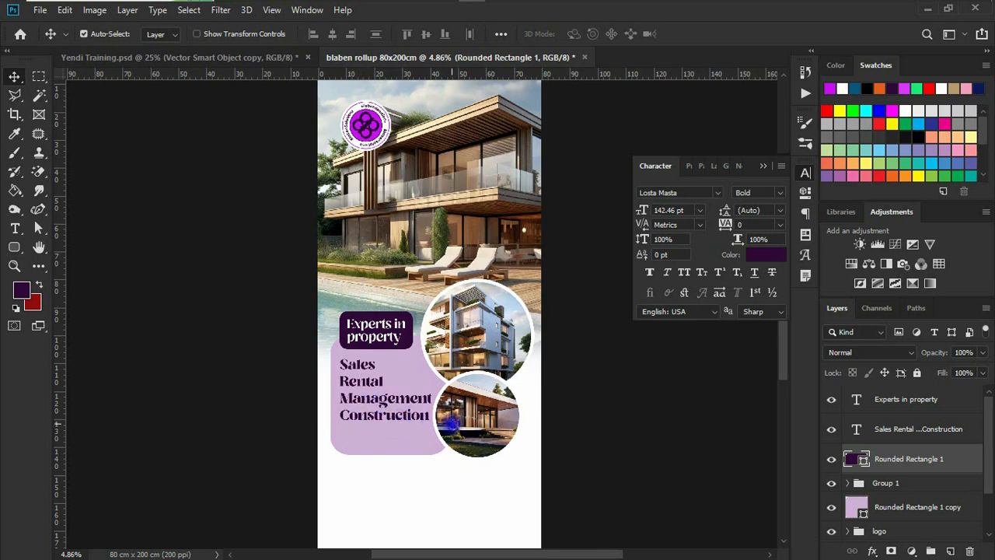
scroll(449, 420, "down", 5)
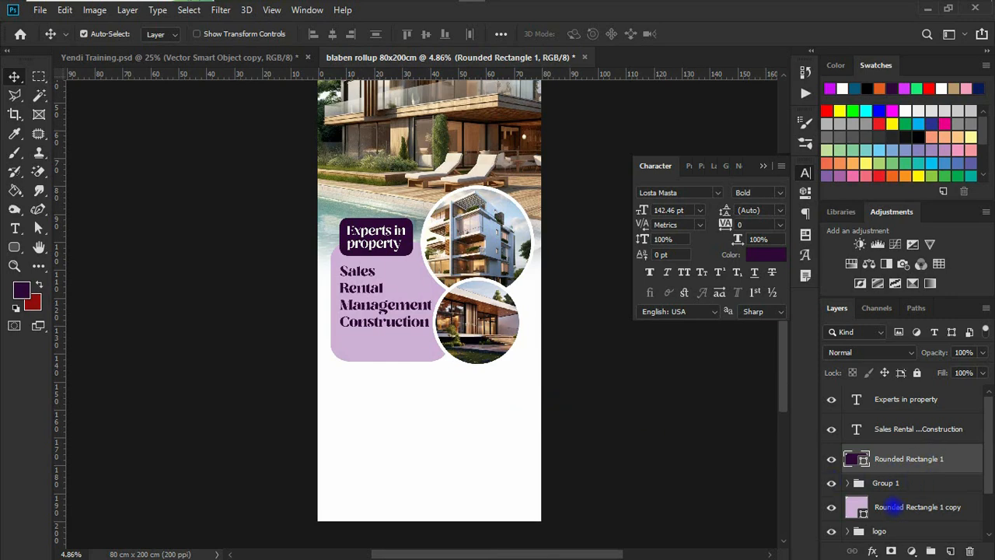
left_click(894, 506)
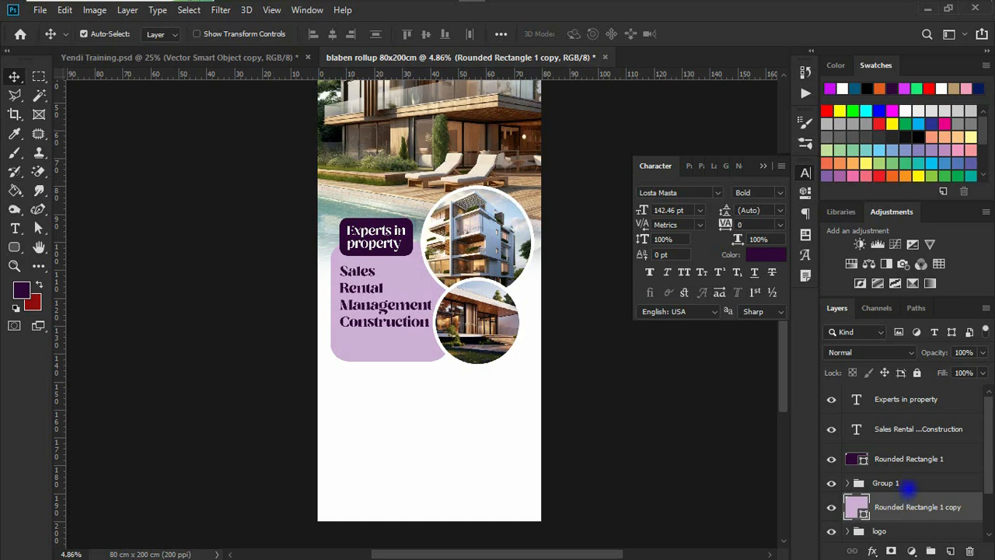
Group the heading, services text, boxes and photo circle layers and name the group 'main theme'
left_click(886, 399, "shift")
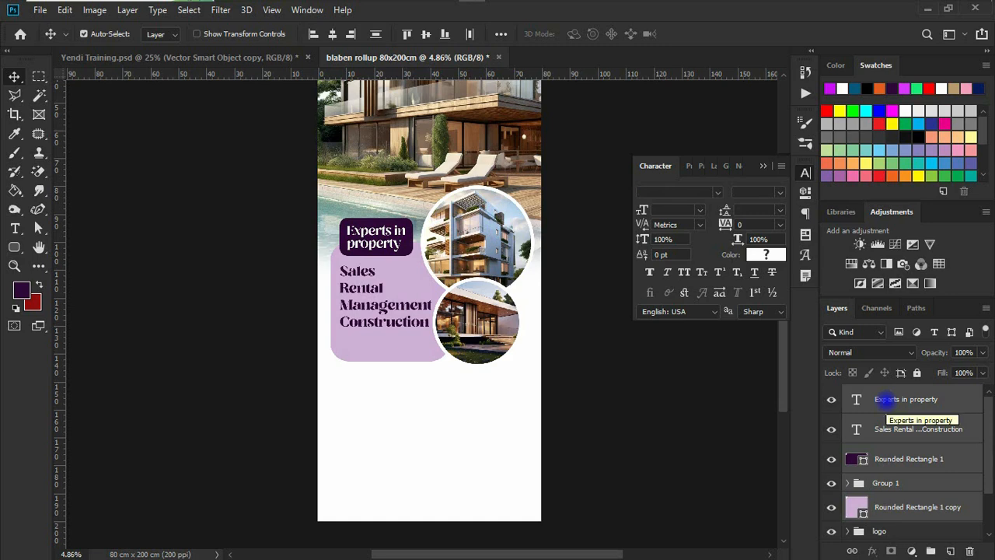
key("ctrl+g")
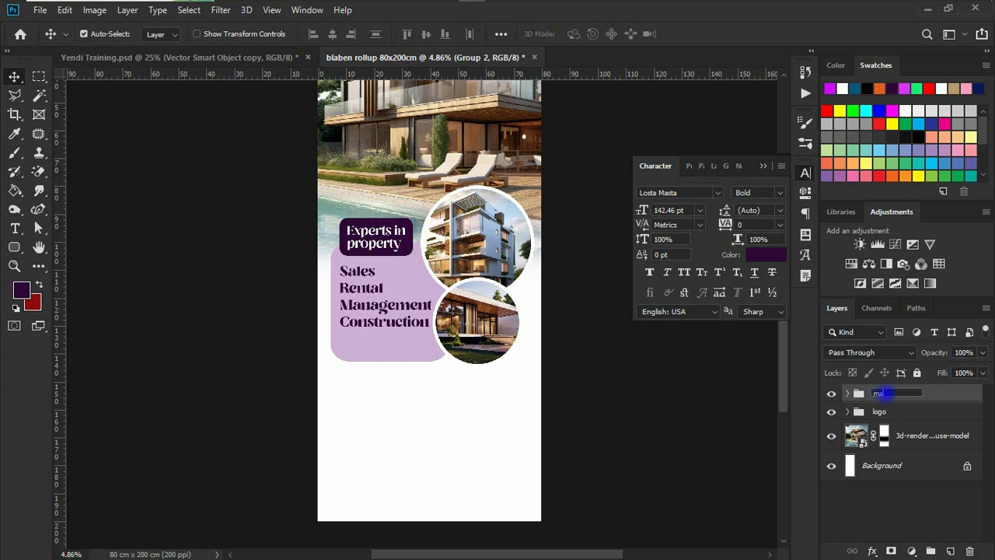
left_click(879, 392)
type("main theme")
key("Return")
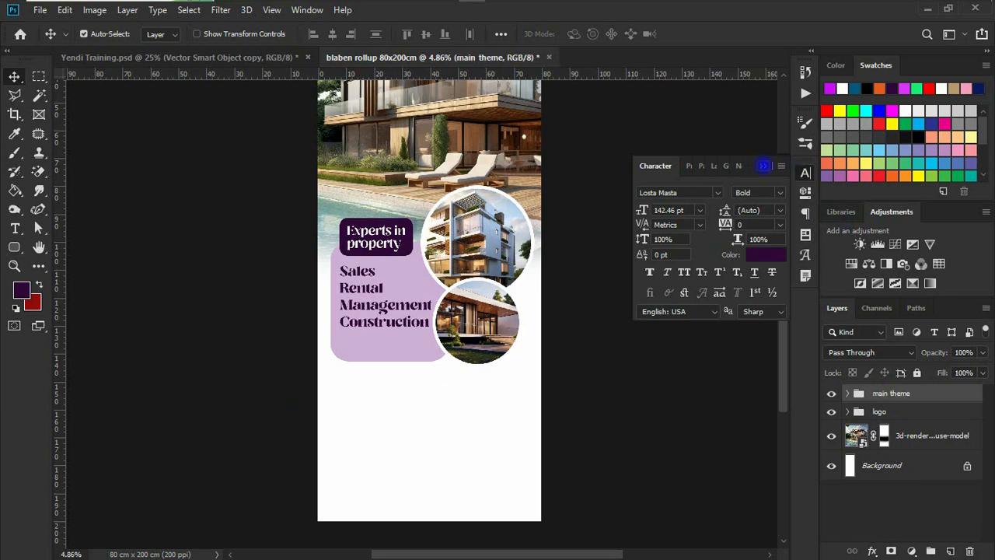
left_click(764, 166)
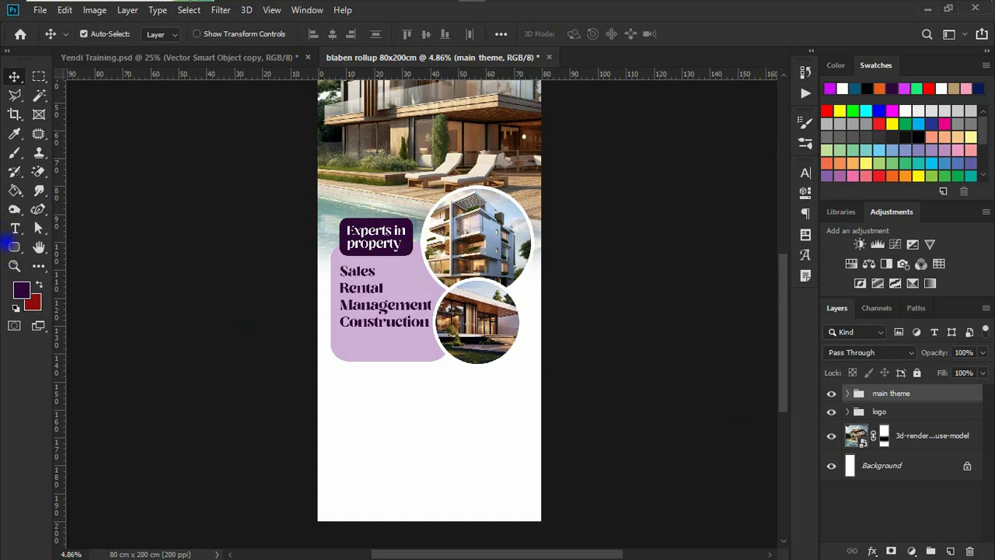
right_click(14, 247)
Draw a large ellipse with no stroke and dark purple fill, and move it to the banner bottom
left_click(78, 275)
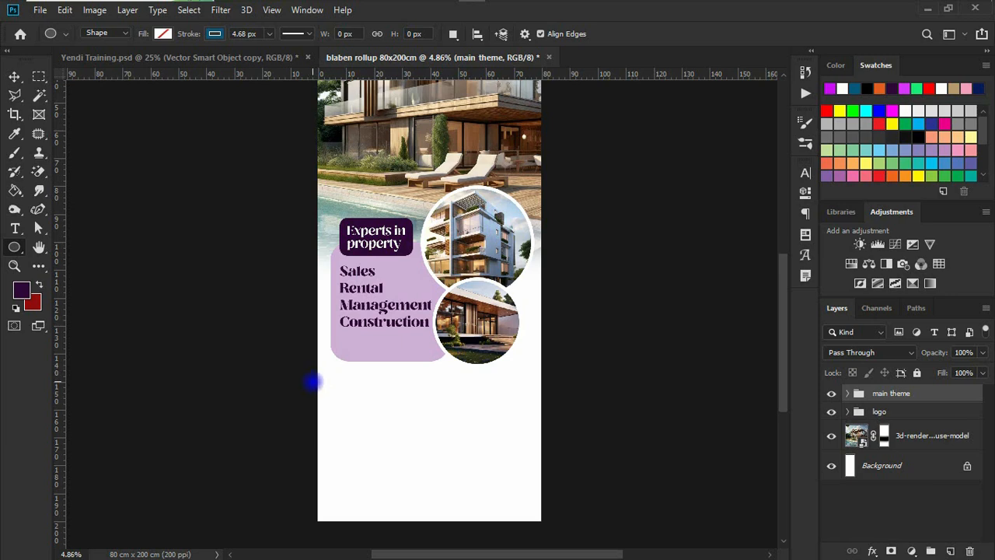
left_click_drag(311, 381, 720, 515)
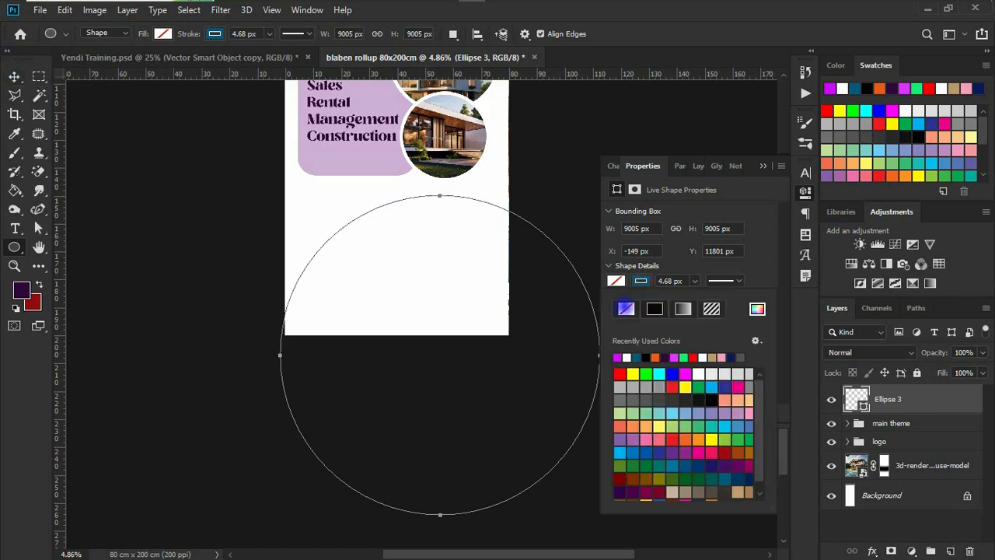
left_click(626, 309)
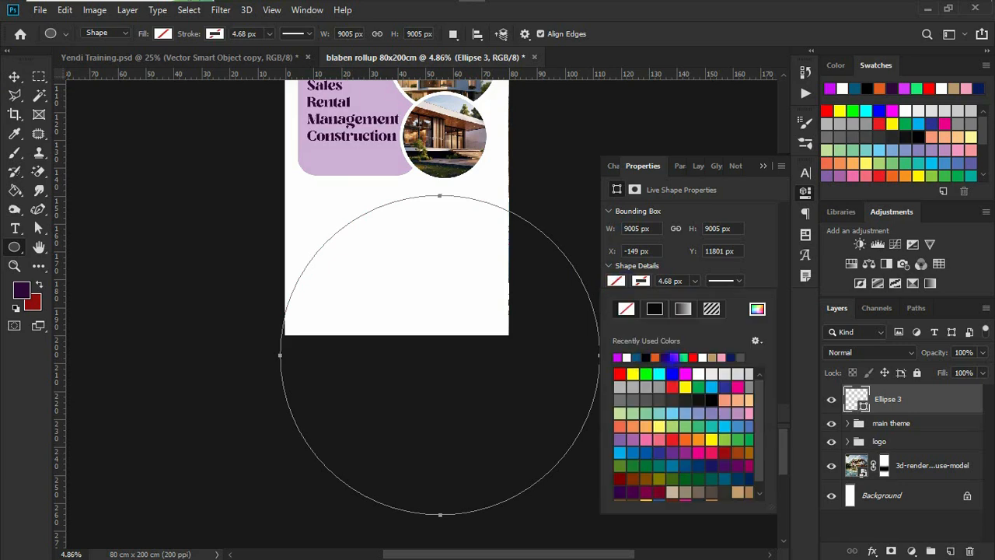
left_click(665, 358)
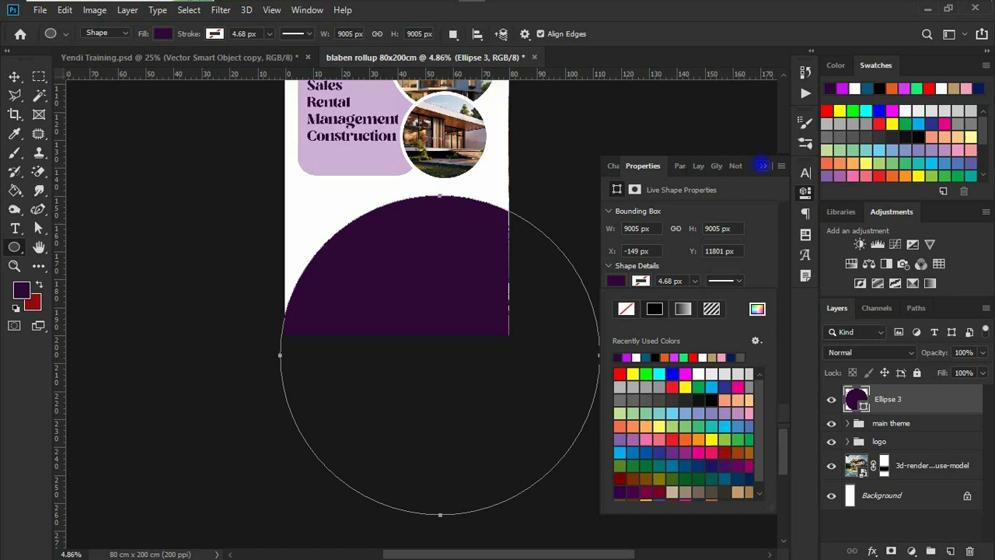
left_click(763, 165)
left_click(14, 76)
left_click_drag(409, 278, 417, 299)
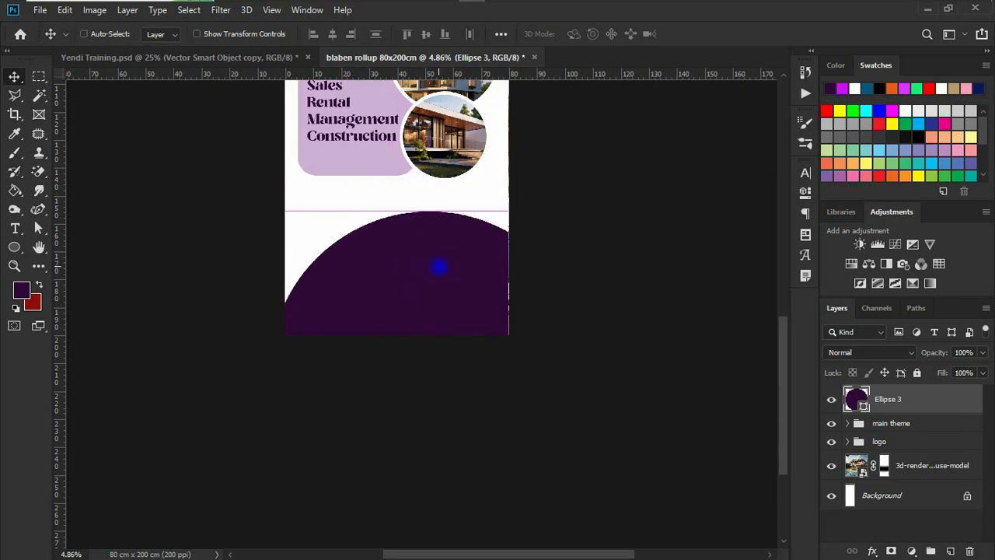
key("ctrl+t")
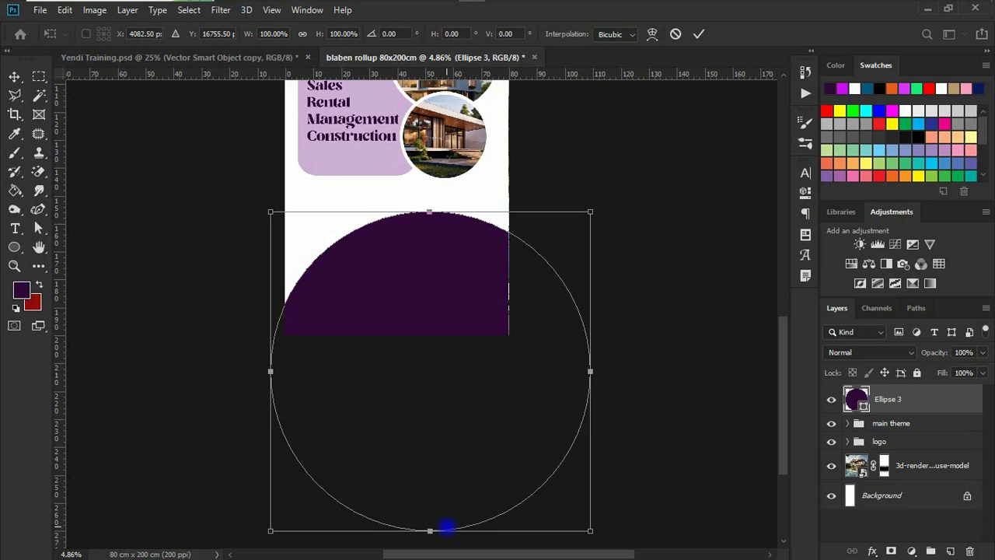
Squash and tilt Ellipse 3 into an oval, then move it below the logo group above the house photo
left_click_drag(429, 532, 417, 473)
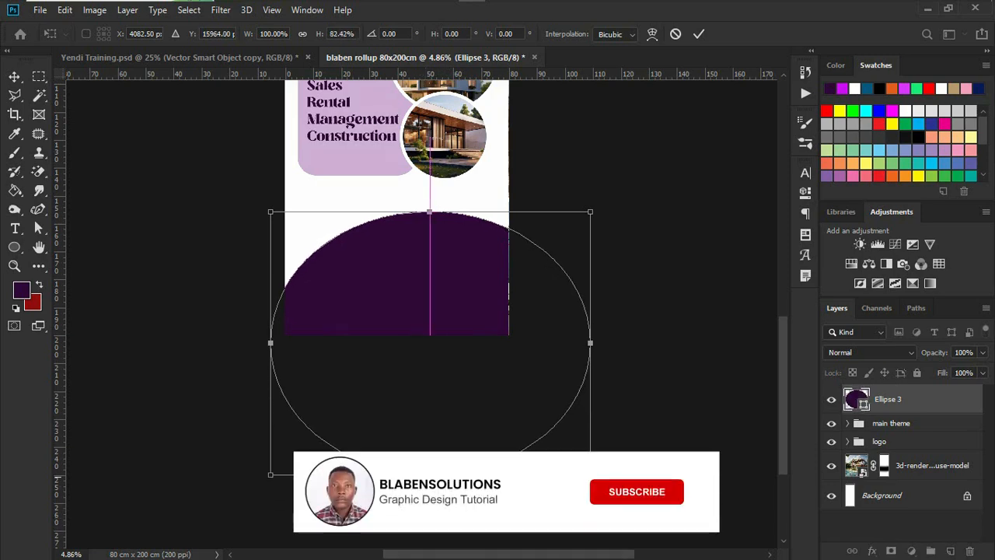
left_click_drag(599, 207, 584, 181)
left_click_drag(391, 262, 410, 265)
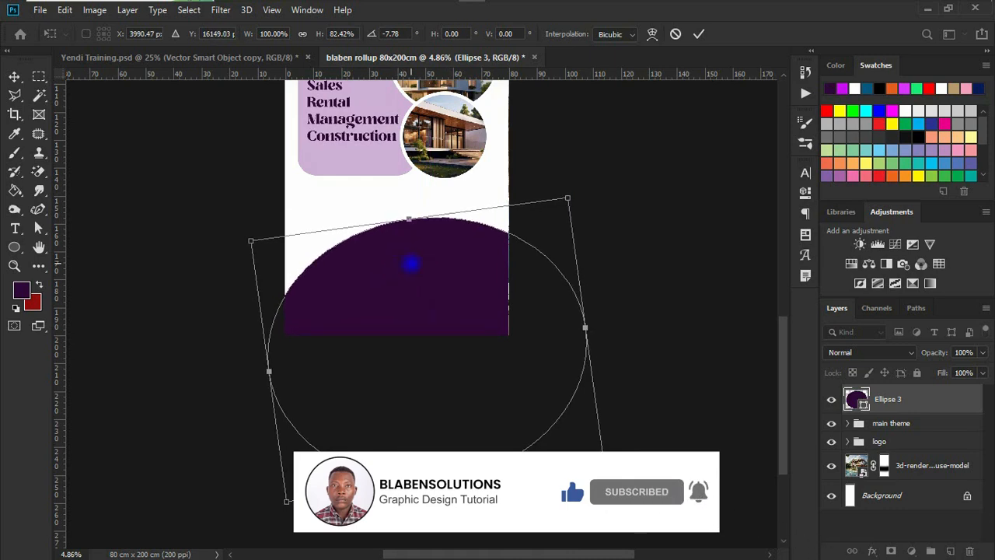
left_click_drag(592, 201, 554, 212)
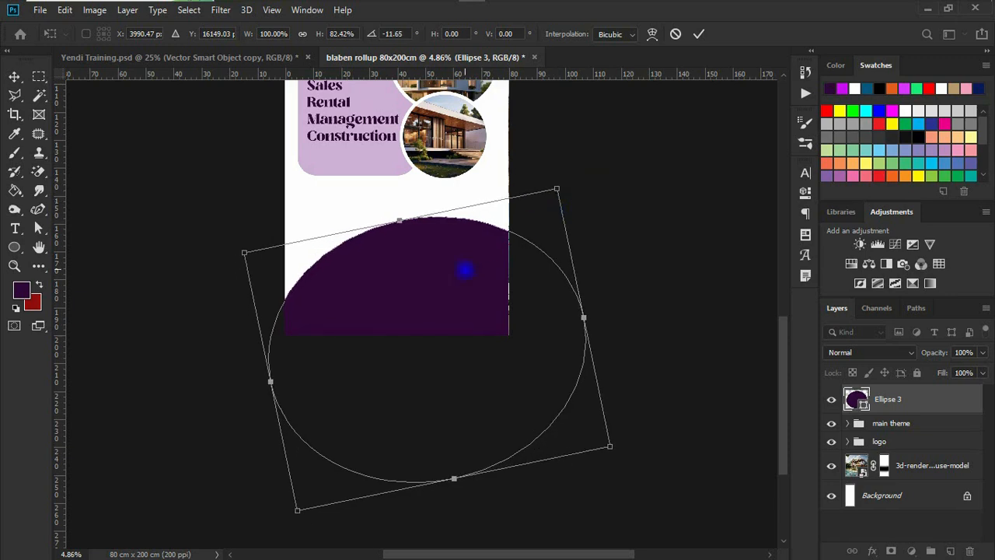
double_click(392, 253)
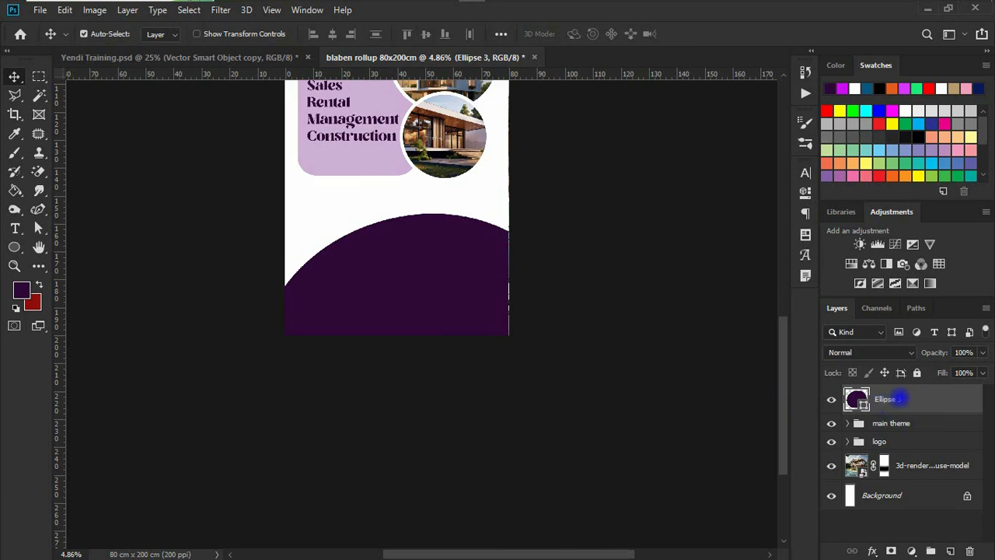
left_click_drag(908, 400, 888, 437)
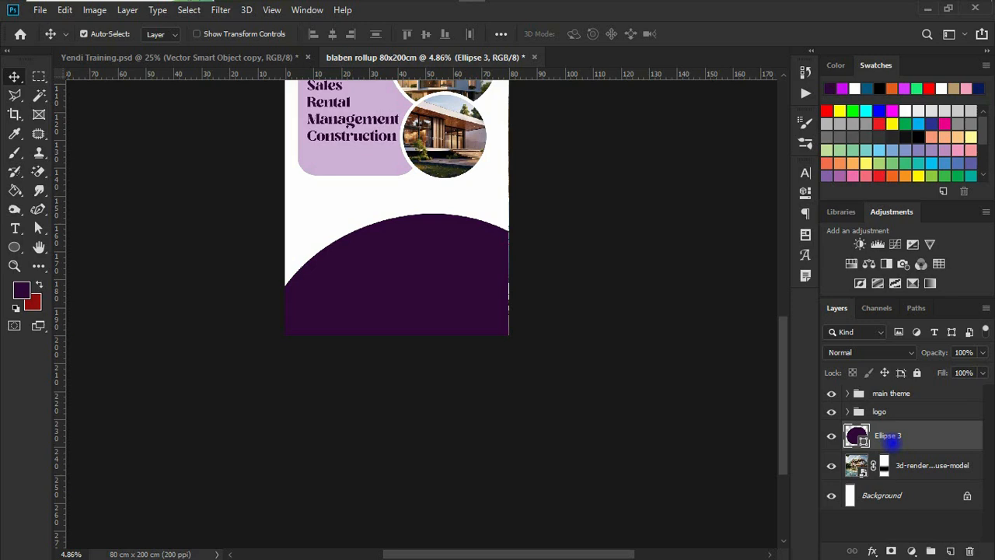
Duplicate Ellipse 3 and give the original a reversed gold Gradient Overlay
key("ctrl+j")
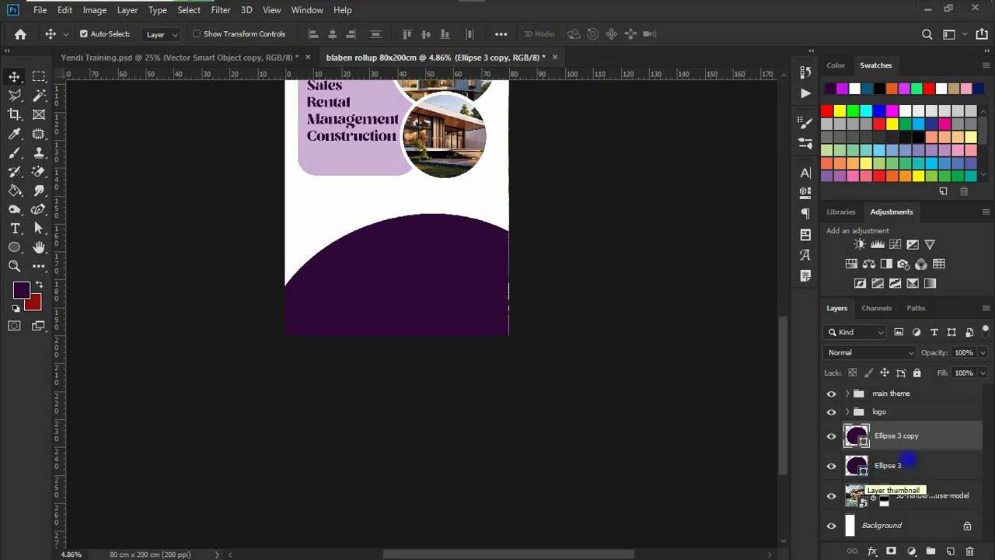
left_click(890, 465)
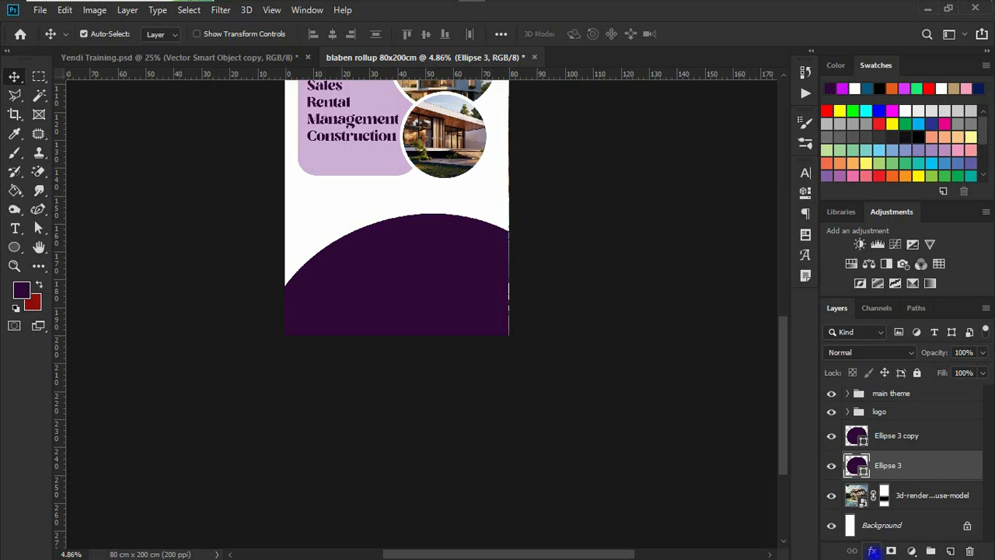
left_click(872, 551)
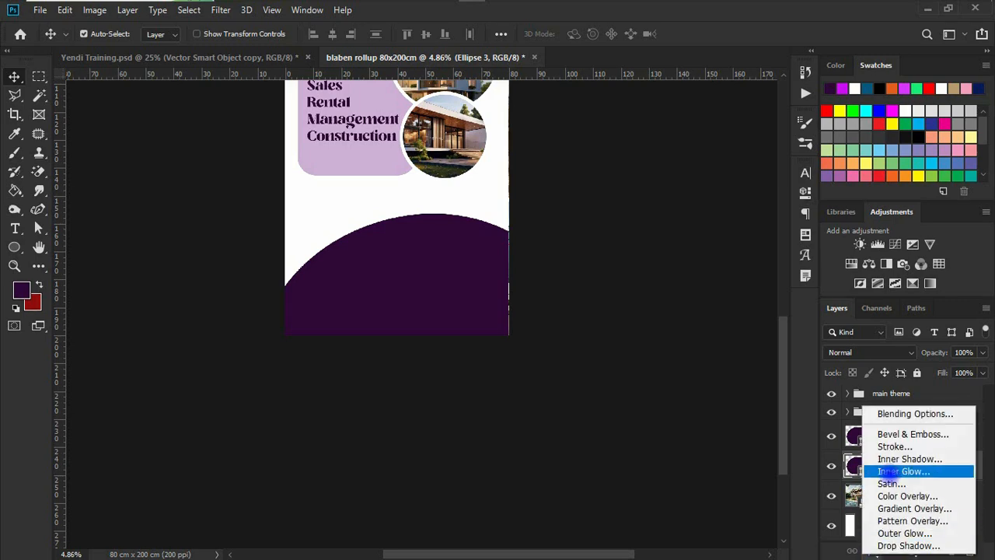
left_click(894, 507)
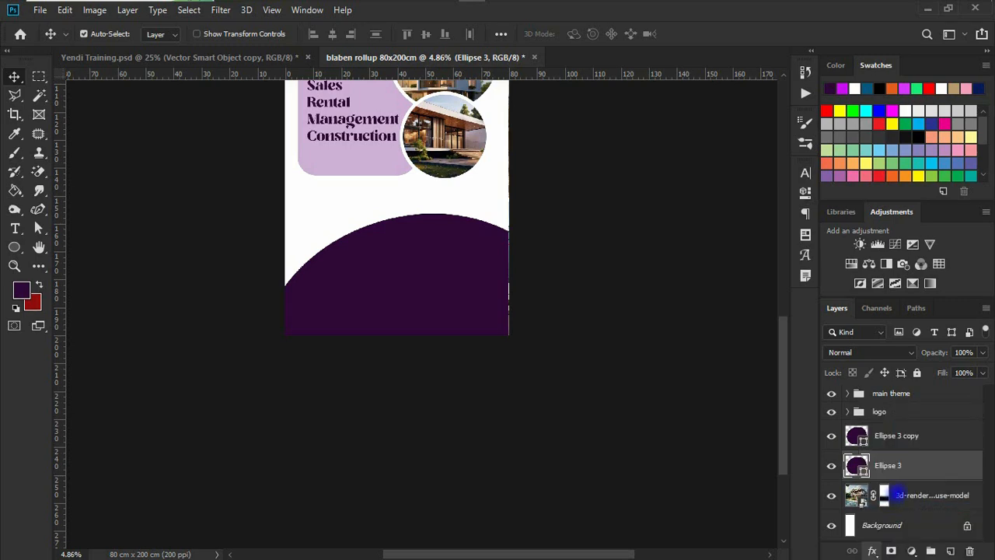
left_click(771, 216)
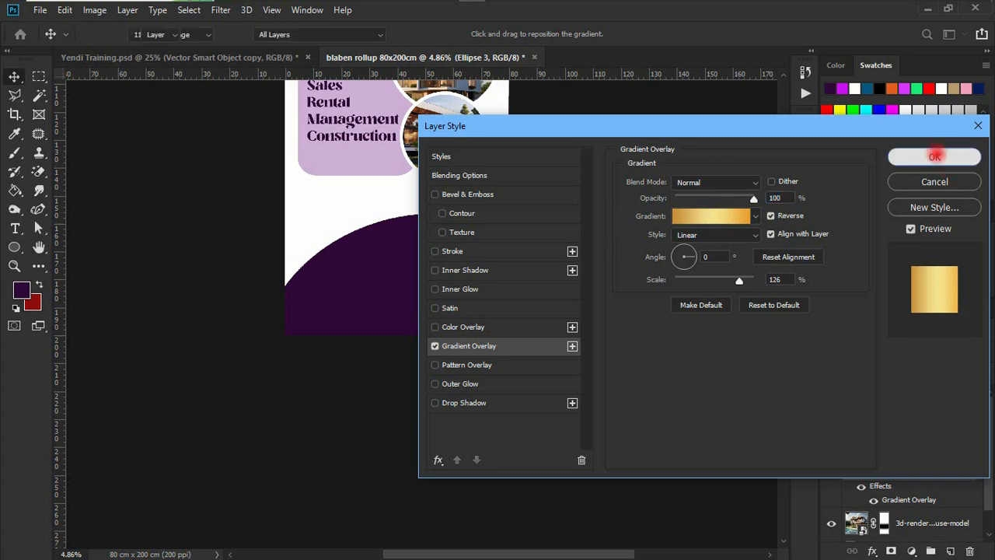
left_click(933, 156)
Shift the gold ellipse up-left and tilt it about 8° so a gold rim shows
key("ctrl+t")
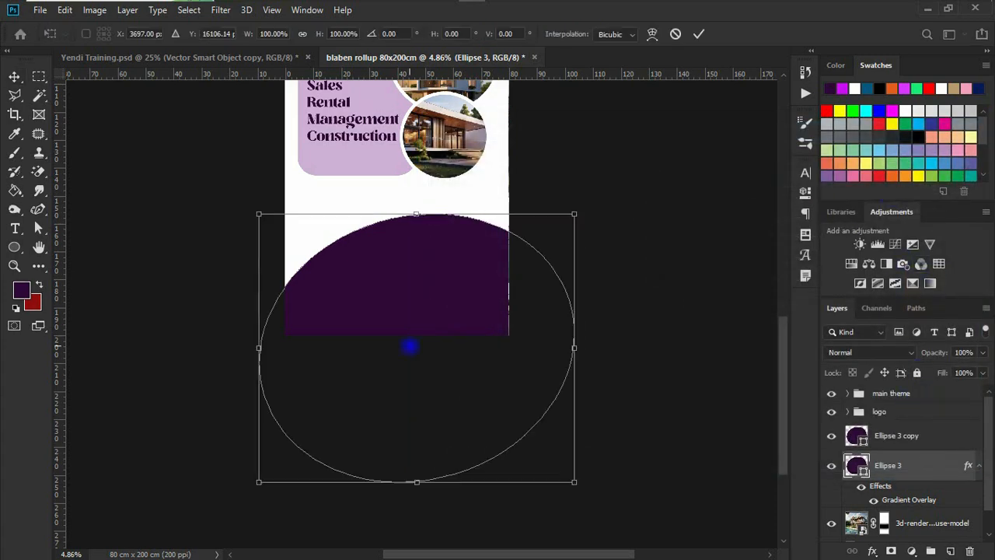
left_click_drag(402, 300, 391, 291)
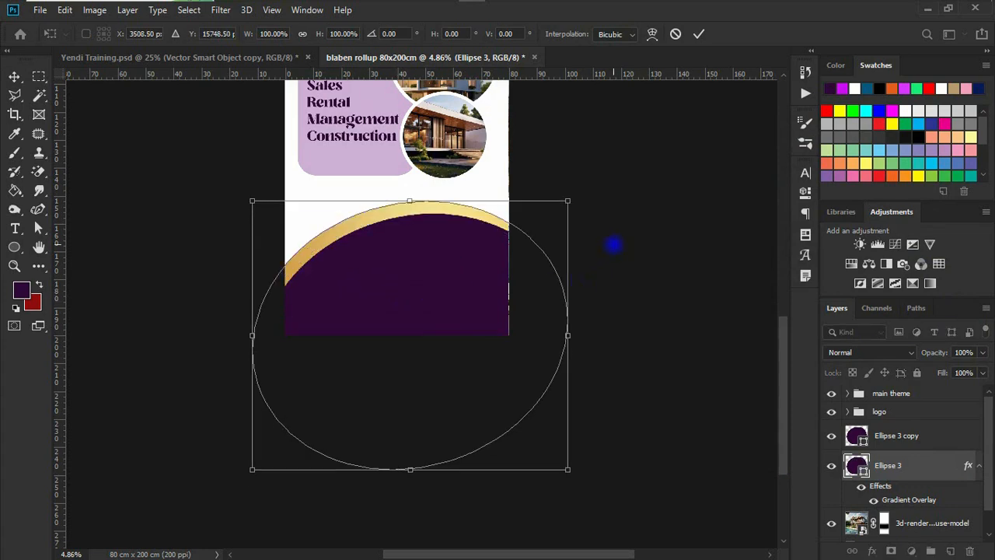
left_click_drag(593, 226, 575, 266)
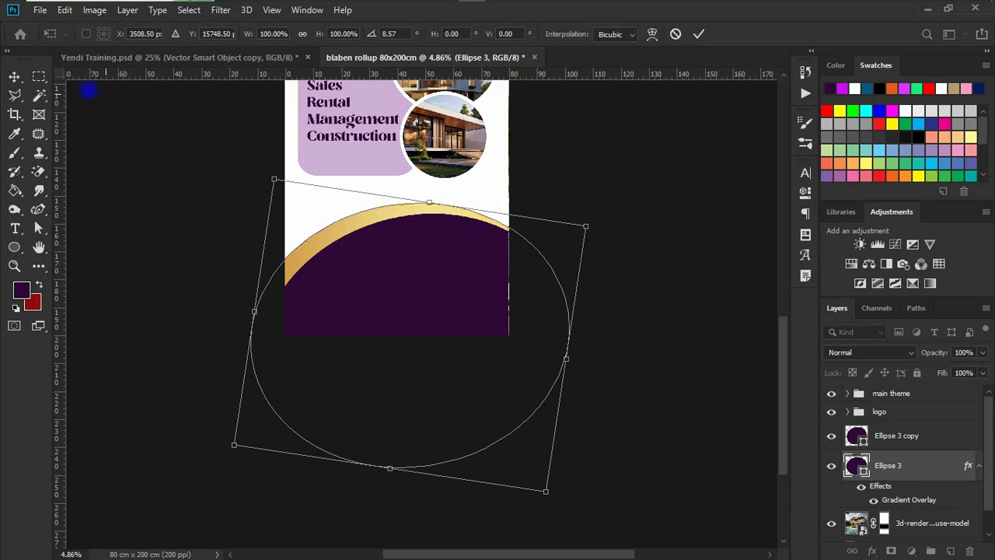
left_click(14, 75)
Test moving one and then both ellipse layers upward, undoing each move to keep them in place
scroll(492, 295, "up", 5)
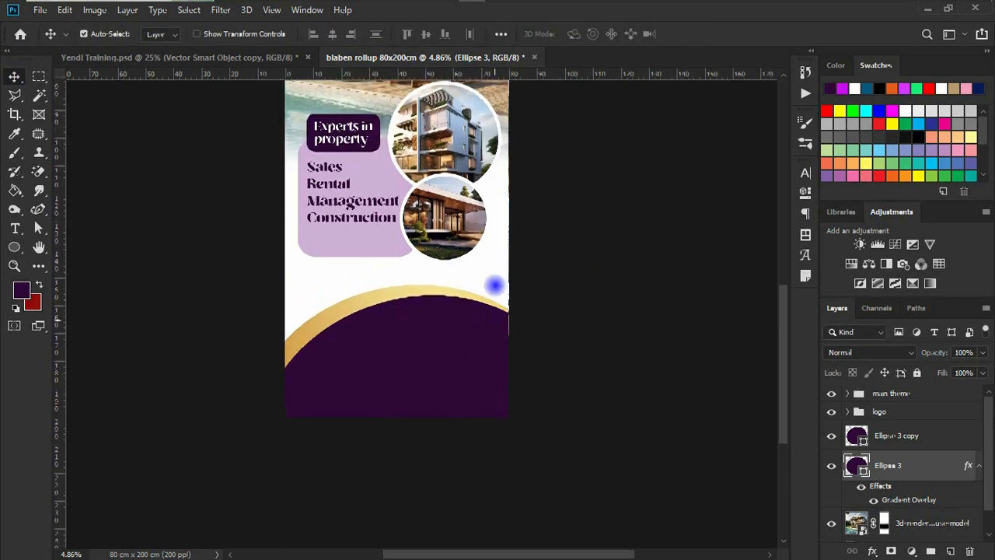
scroll(493, 277, "up", 5)
scroll(489, 278, "down", 3)
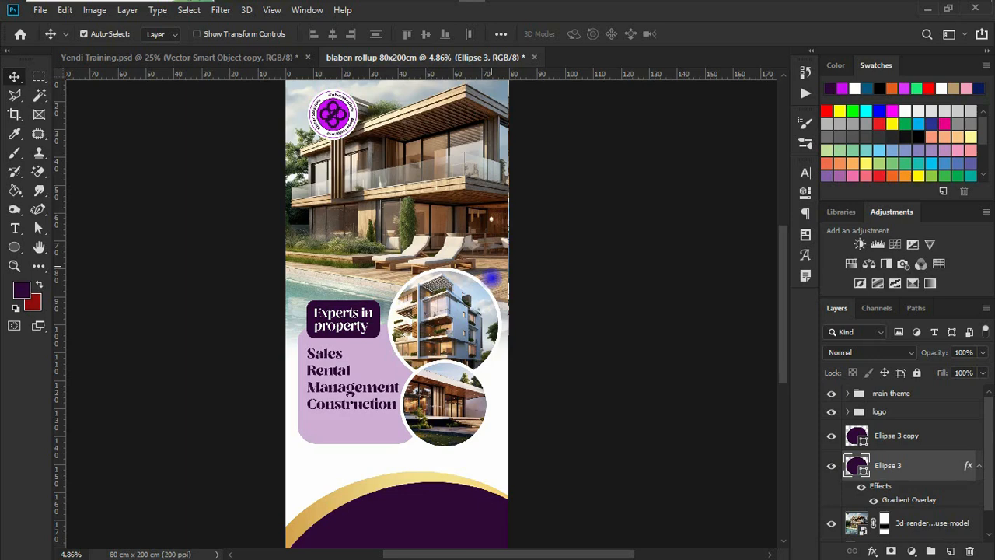
scroll(490, 277, "down", 5)
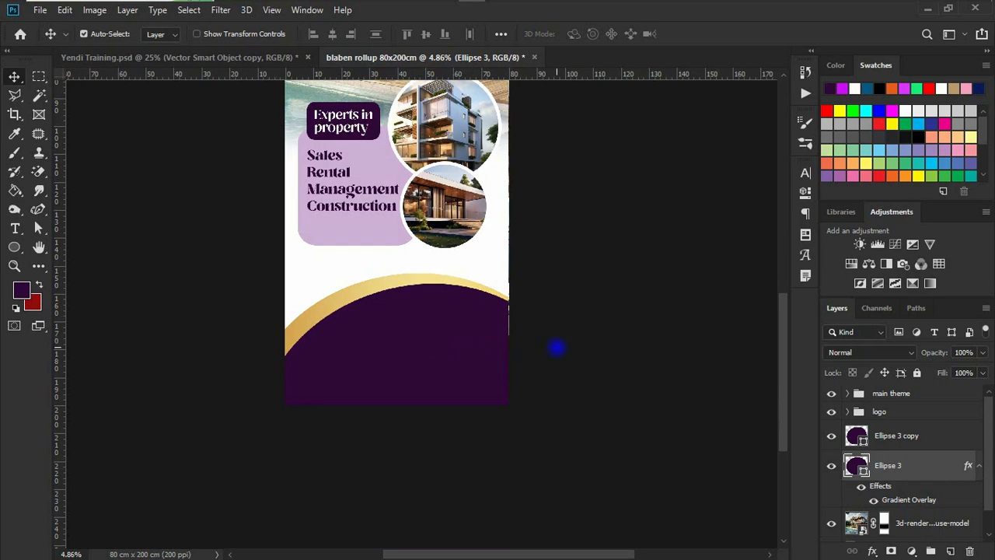
left_click(894, 436, "shift")
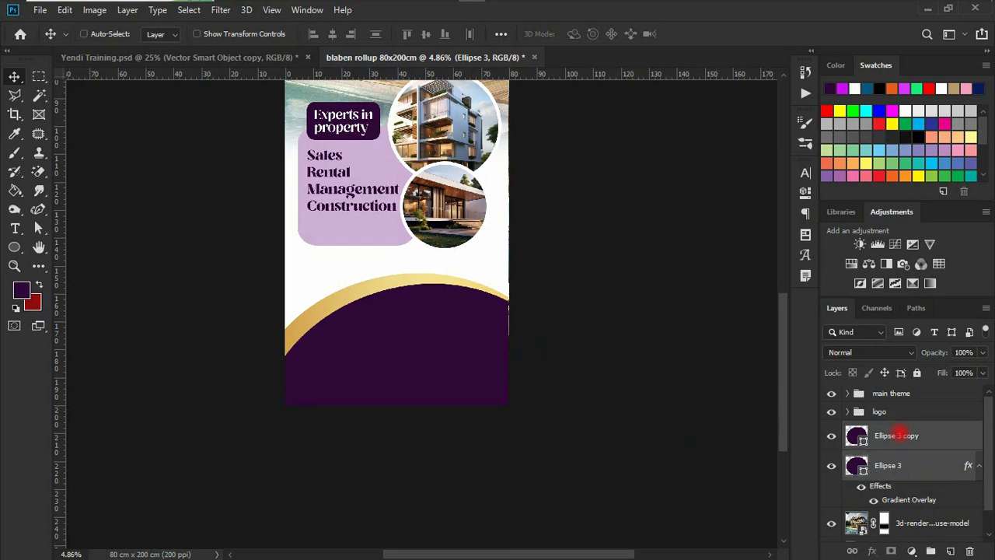
left_click_drag(430, 341, 430, 328)
key("ctrl+z")
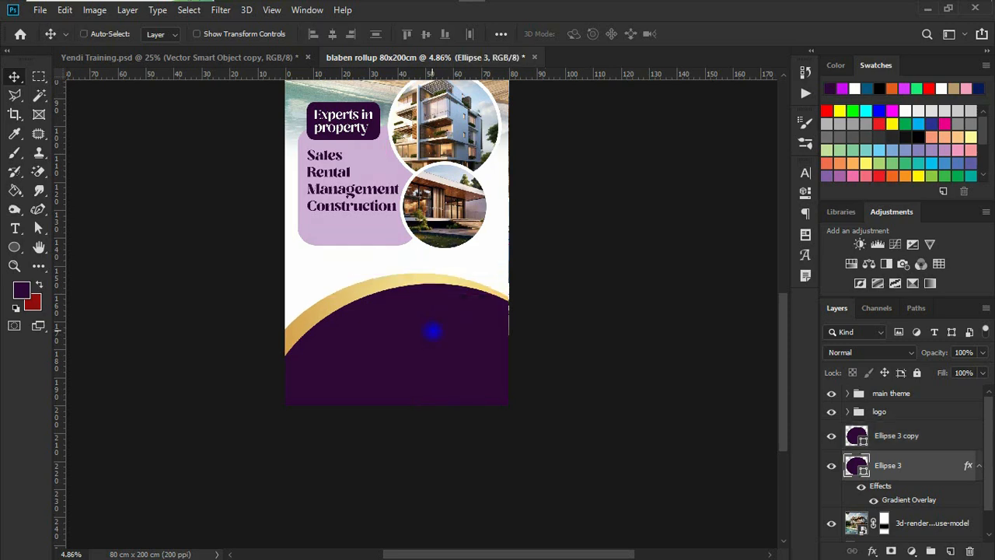
left_click(897, 436, "ctrl")
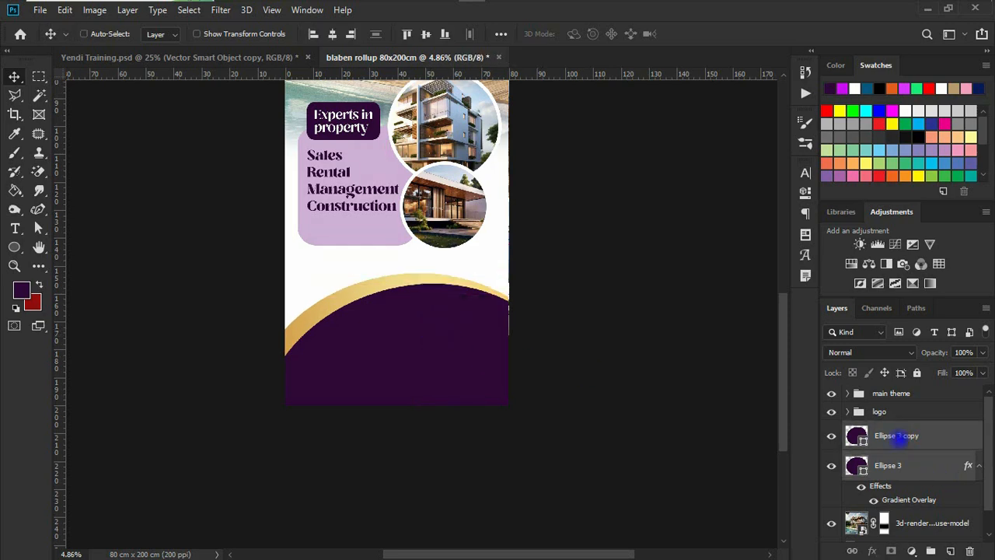
left_click_drag(409, 361, 409, 349)
key("ctrl+z")
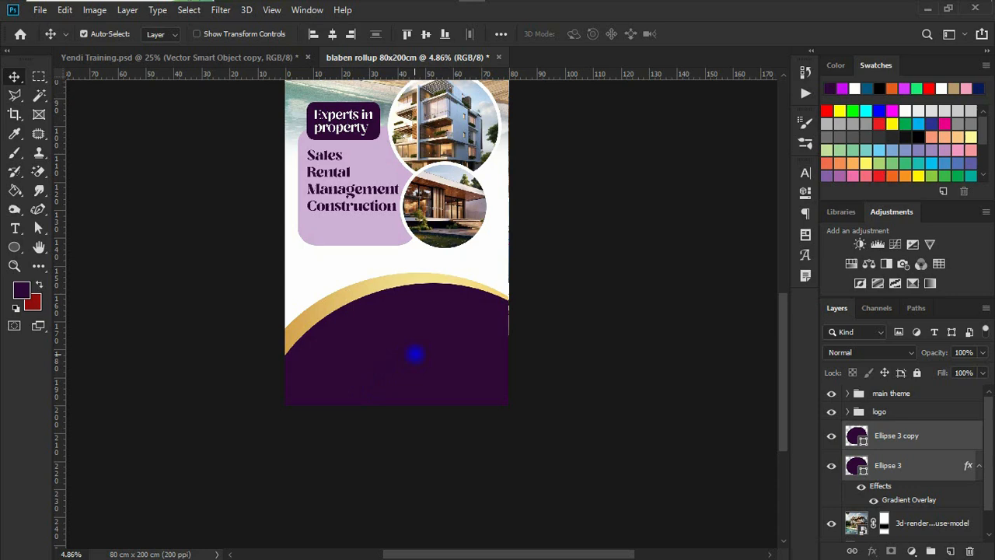
Paste the two phone numbers from Notepad into a new text box in the footer
mouse_move(546, 2)
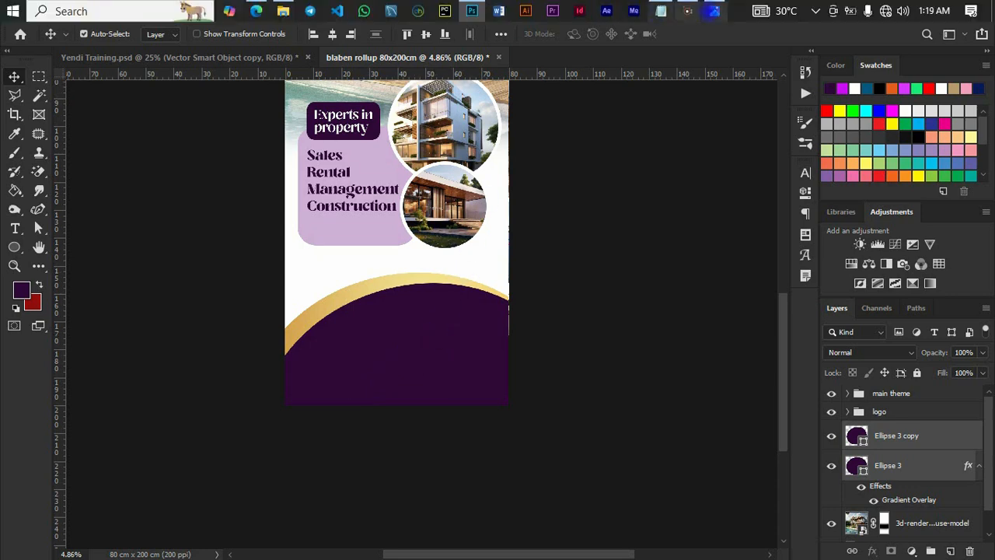
left_click(660, 10)
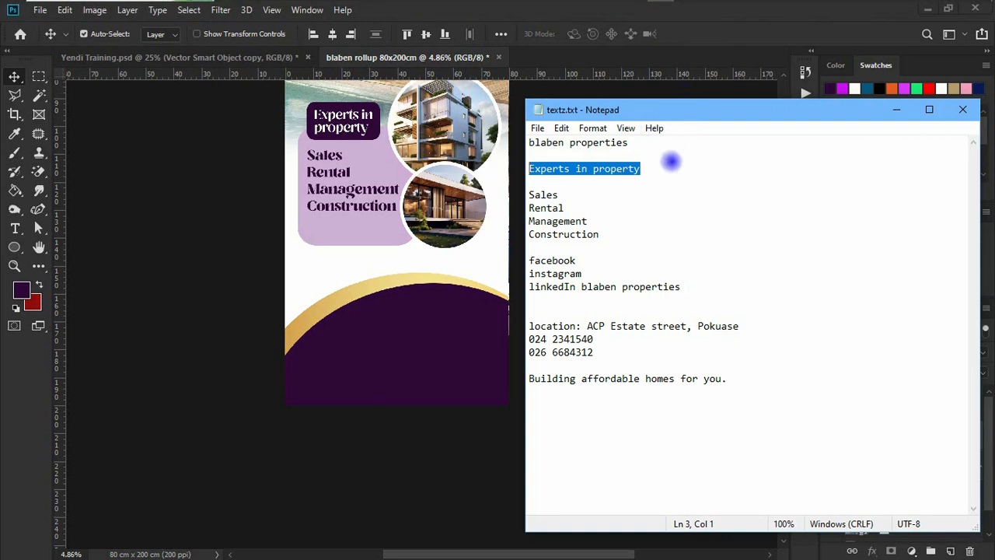
left_click_drag(600, 354, 529, 339)
key("ctrl+c")
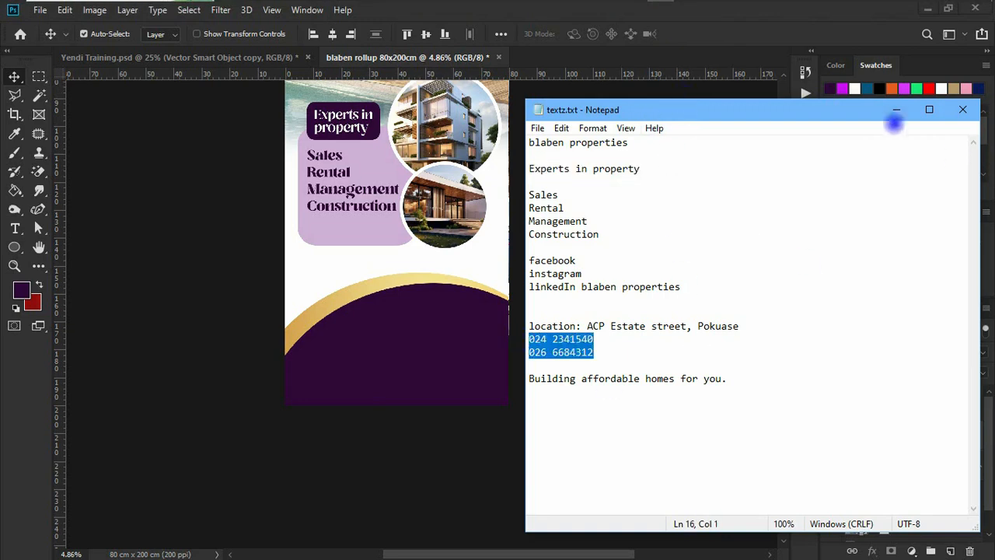
left_click(896, 110)
key("t")
left_click(896, 435)
left_click(950, 551)
left_click(342, 343)
left_click(14, 76)
key("t")
left_click(342, 340)
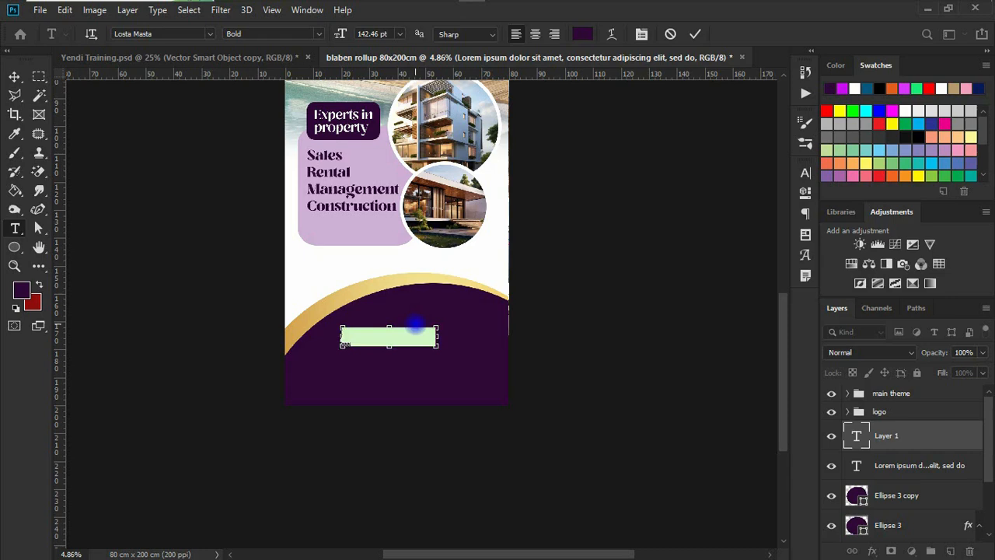
key("ctrl+v")
Style the phone numbers white in Gotham Ultra with tighter leading, enlarged and moved lower
left_click(14, 76)
left_click(805, 172)
left_click(369, 229)
left_click(890, 236)
left_click(718, 192)
left_click(772, 211)
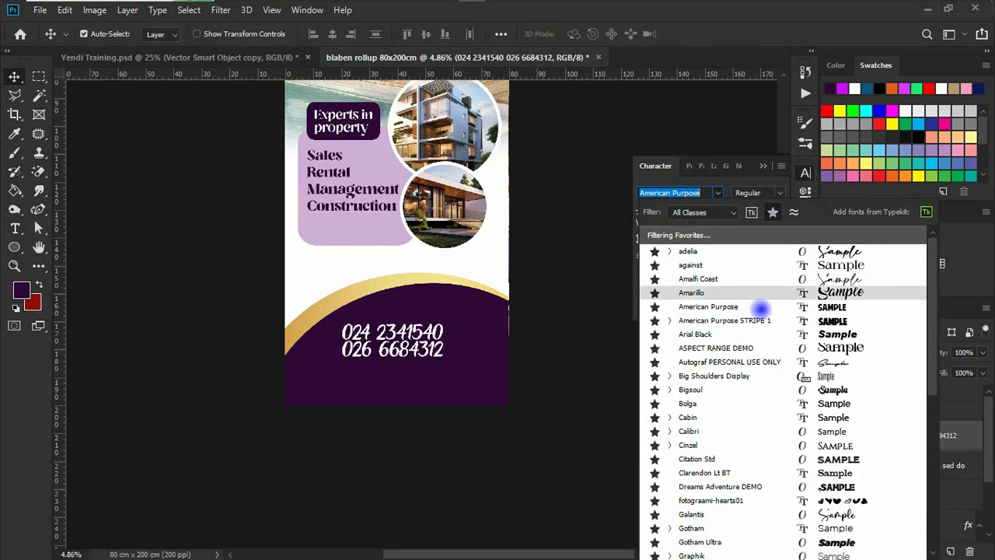
scroll(836, 441, "down", 2)
left_click(836, 441)
left_click_drag(722, 211, 693, 210)
key("ctrl+t")
left_click_drag(438, 344, 470, 343)
left_click_drag(408, 345, 417, 353)
Add the address text above the phone numbers, smaller, centred, with the gold gradient copied onto it
key("t")
left_click(366, 324)
left_click(661, 11)
type("ACP Estate street, Pokuase")
left_click(14, 76)
left_click(805, 173)
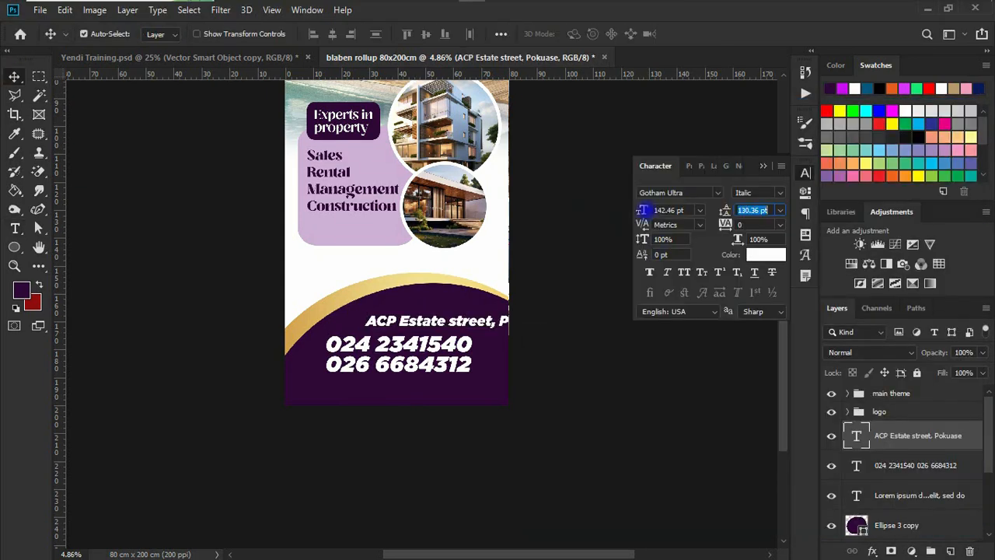
left_click_drag(644, 210, 607, 211)
left_click_drag(464, 323, 433, 324)
left_click(873, 551)
left_click(335, 301)
left_click(894, 399)
left_click_drag(884, 540, 894, 401)
Duplicate the address below the numbers and replace its text with the tagline from Notepad
left_click_drag(417, 328, 406, 386)
left_click(662, 11)
left_click_drag(530, 380, 722, 383)
key("ctrl+c")
double_click(386, 384)
key("ctrl+v")
left_click(14, 76)
left_click(717, 193)
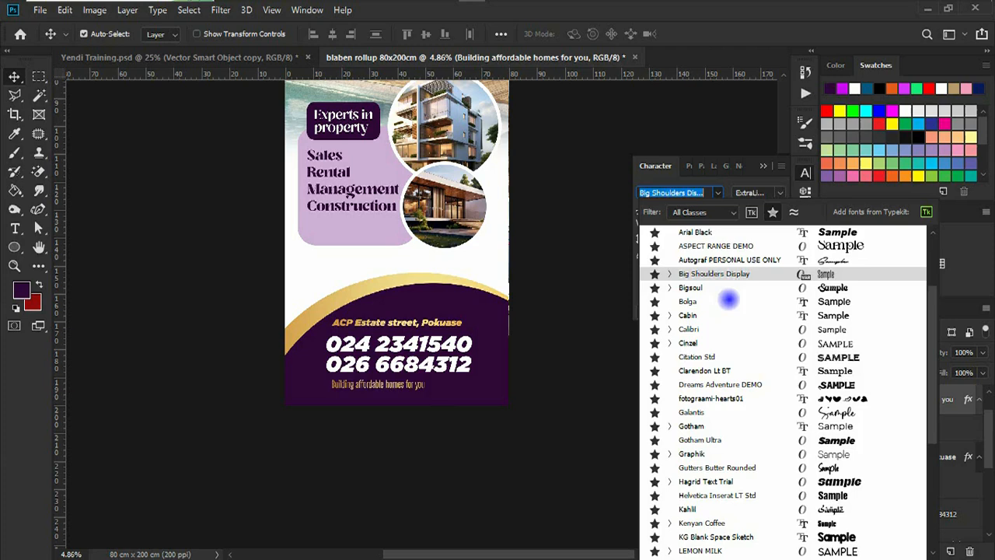
Set the tagline in Ruthligos script, lowercase 'building affordable homes for you.', 119.46 pt, left-aligned
scroll(729, 298, "up", 3)
left_click_drag(930, 359, 931, 510)
left_click(855, 482)
double_click(345, 385)
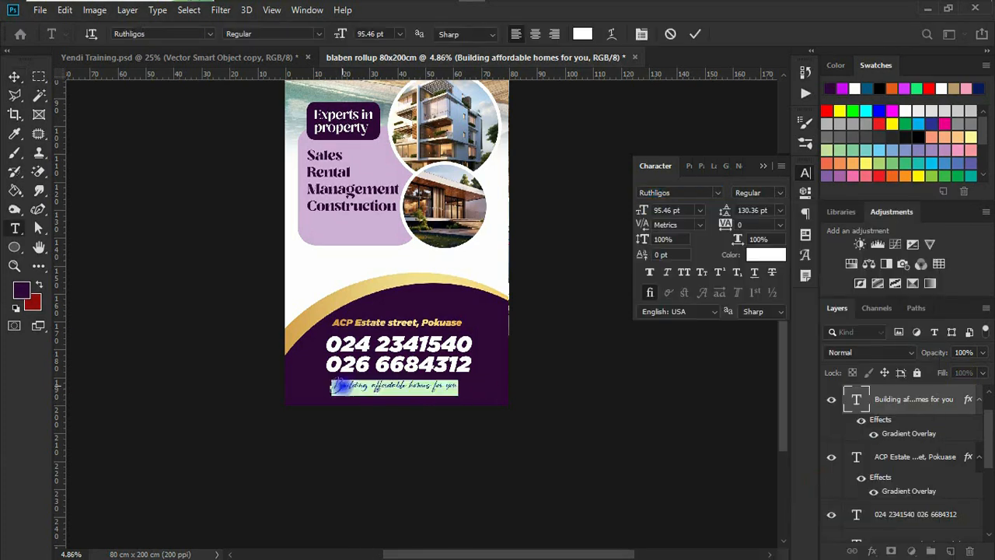
left_click(339, 385)
key("BackSpace")
type("b")
left_click(14, 76)
left_click_drag(644, 211, 670, 208)
left_click(500, 35)
left_click(457, 74)
Give the social icons group a dark purple 300839 Color Overlay
left_click(763, 165)
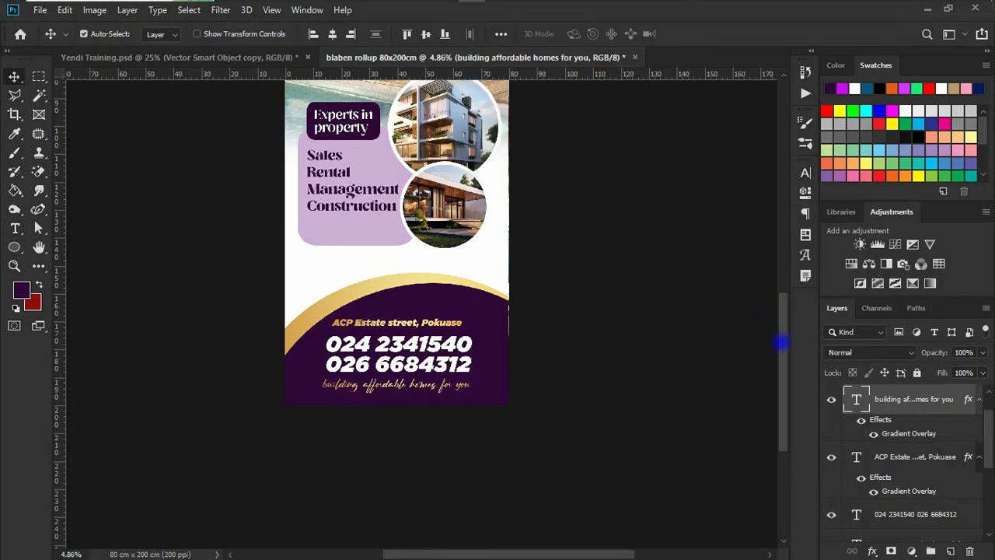
left_click_drag(781, 342, 782, 324)
left_click(872, 551)
left_click(904, 489)
left_click(772, 184)
left_click(366, 368)
left_click(876, 233)
left_click(934, 157)
left_click(499, 11)
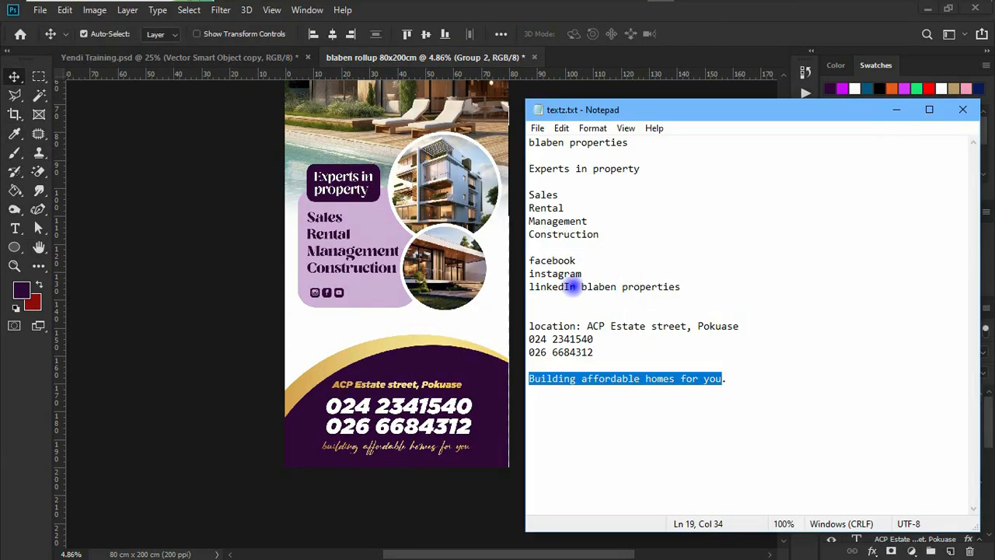
Paste 'blaben properties' in Montserrat beside the social icons, split onto two lines
left_click_drag(581, 287, 682, 287)
left_click(15, 227)
left_click(360, 300)
left_click(805, 173)
left_click(717, 193)
left_click(773, 212)
left_click(702, 306)
key("ctrl+v")
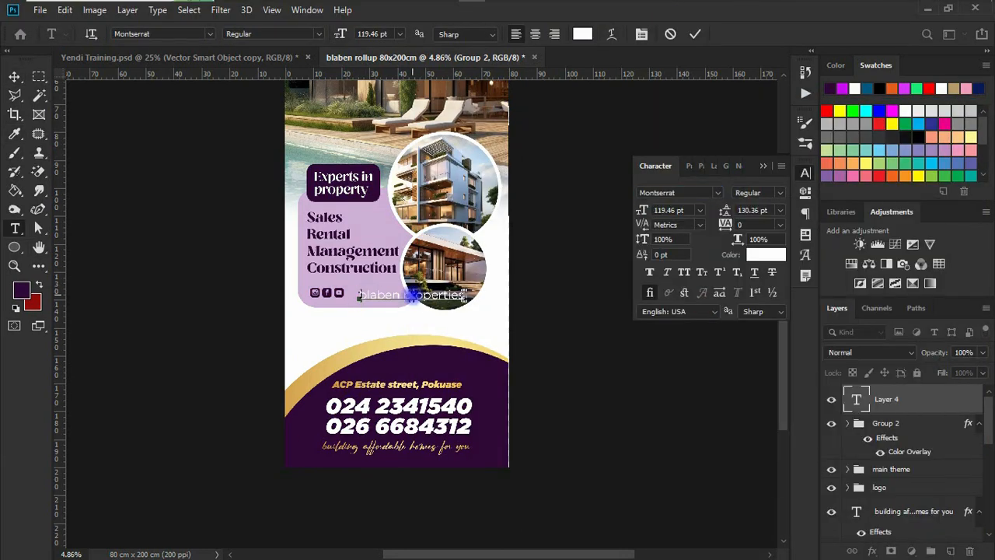
left_click(410, 294)
key("Return")
Make the company name 74.46 pt Medium weight in dark purple and nudge it into place
left_click(14, 77)
left_click_drag(642, 209, 607, 218)
left_click(780, 193)
left_click(759, 300)
left_click(760, 254)
left_click(435, 367)
left_click(878, 230)
left_click_drag(377, 301, 343, 293)
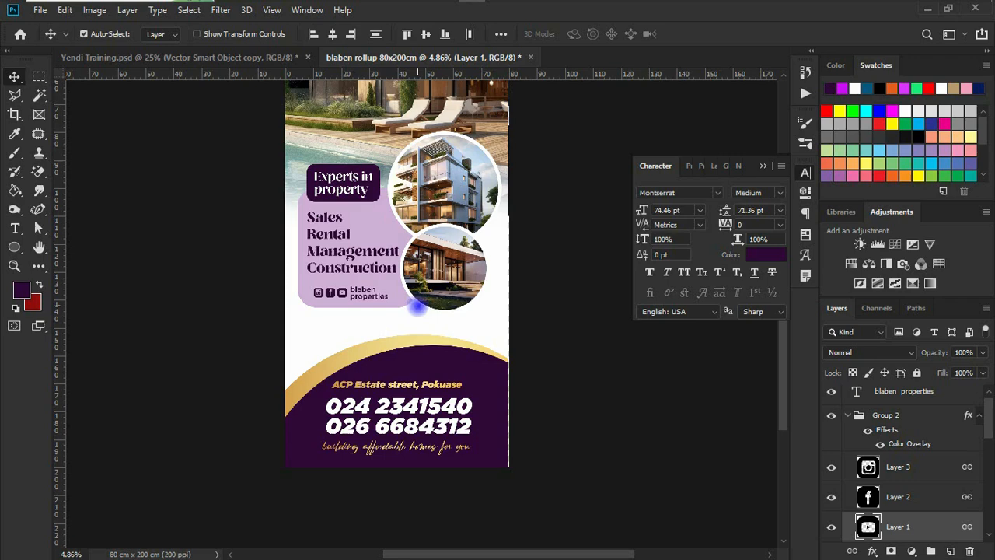
scroll(517, 354, "up", 3)
left_click(763, 166)
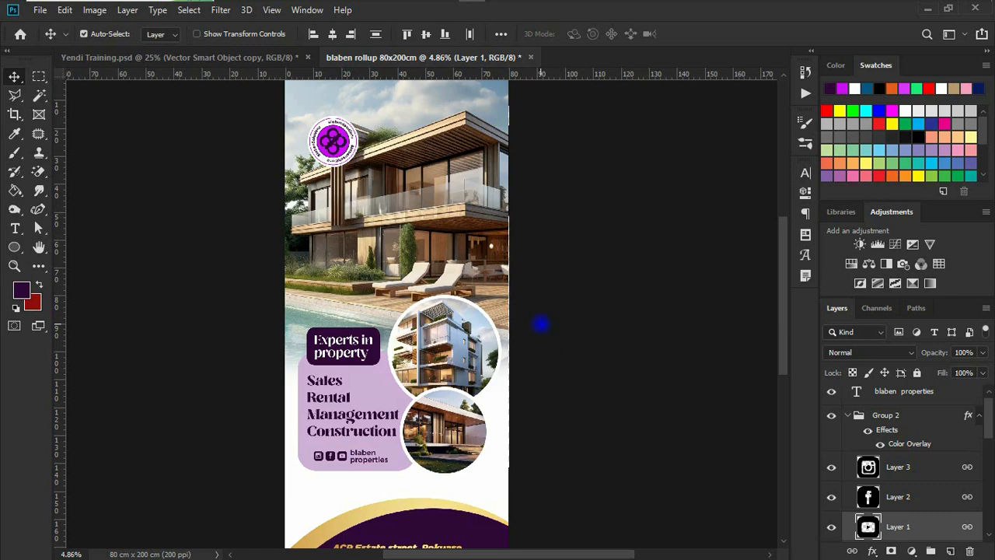
scroll(464, 294, "down", 1)
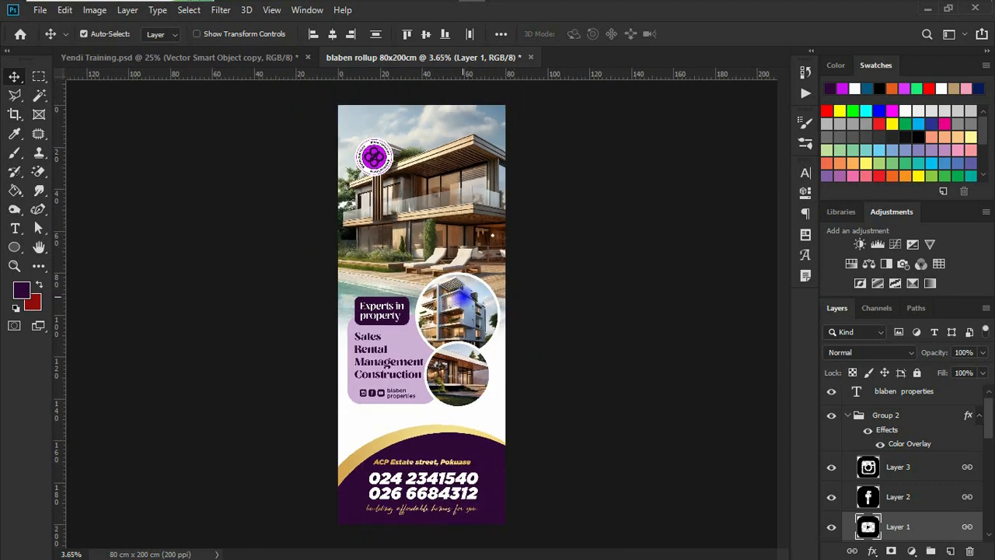